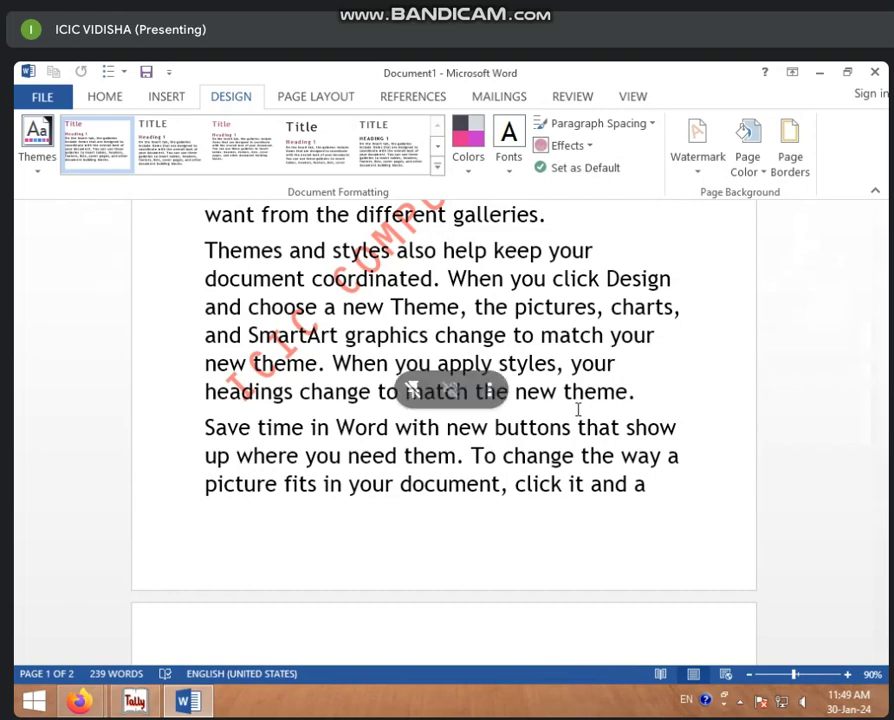
Step: Open the Custom Watermark dialog and choose Picture watermark
scroll(503, 337, "up", 5)
scroll(503, 337, "up", 1)
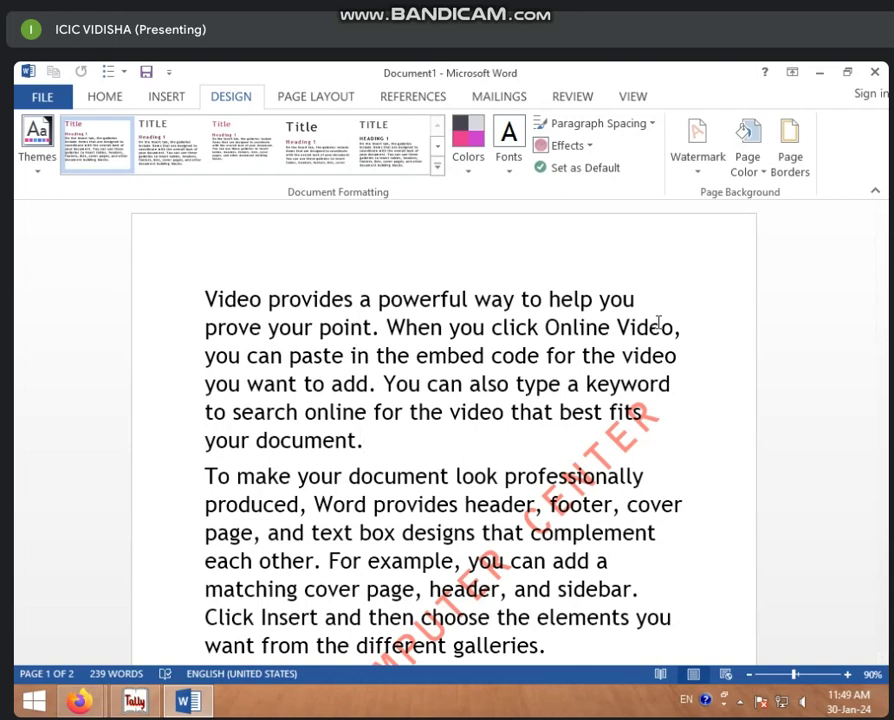
left_click(692, 178)
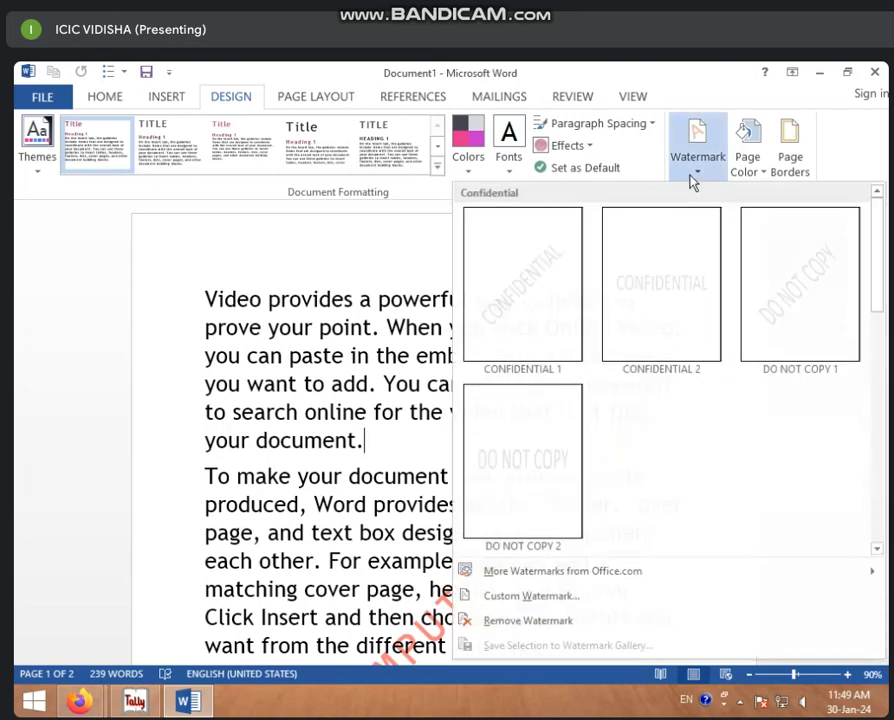
left_click(565, 597)
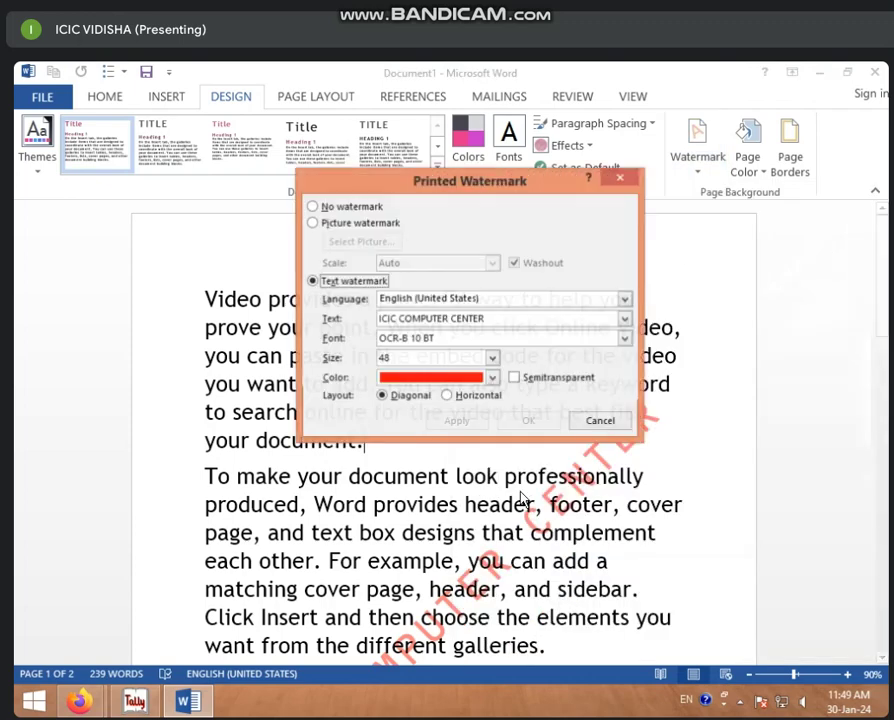
left_click(314, 223)
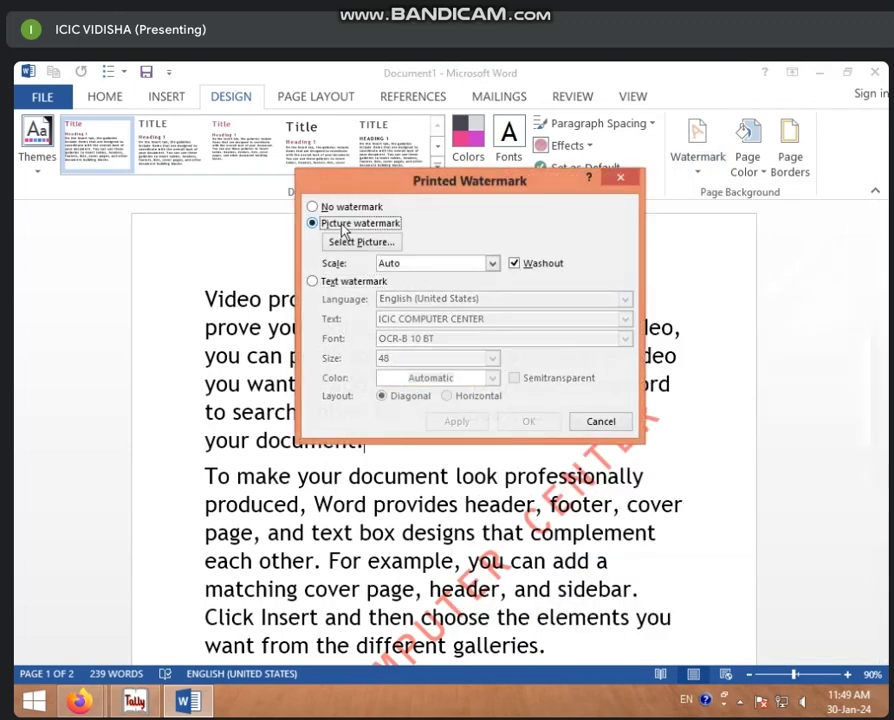
Step: Select F:\WALLPAPER\LOGO.jpg as the watermark picture
left_click(362, 243)
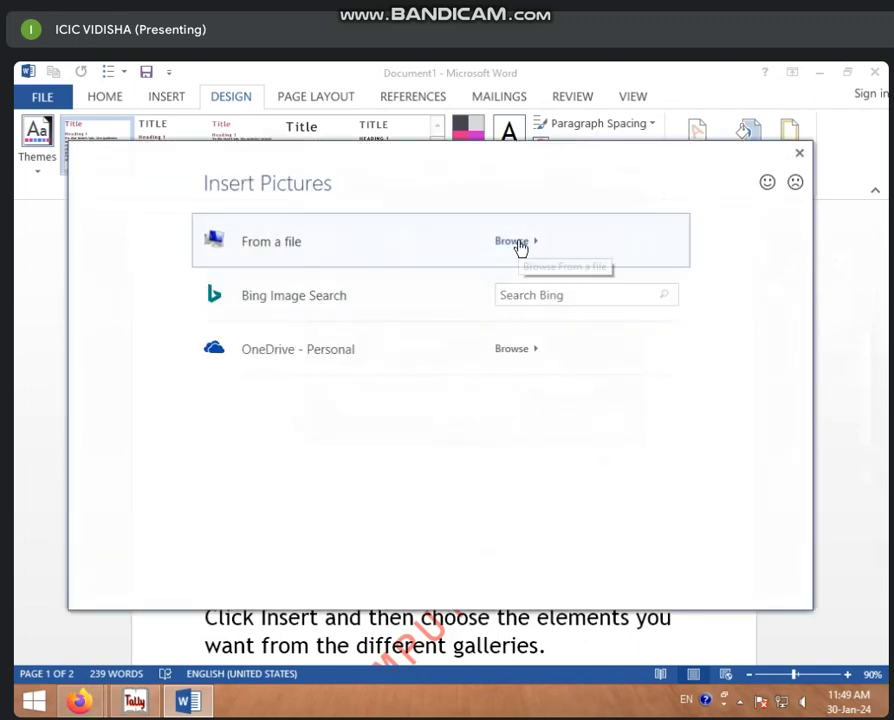
left_click(530, 247)
left_click_drag(664, 212, 489, 204)
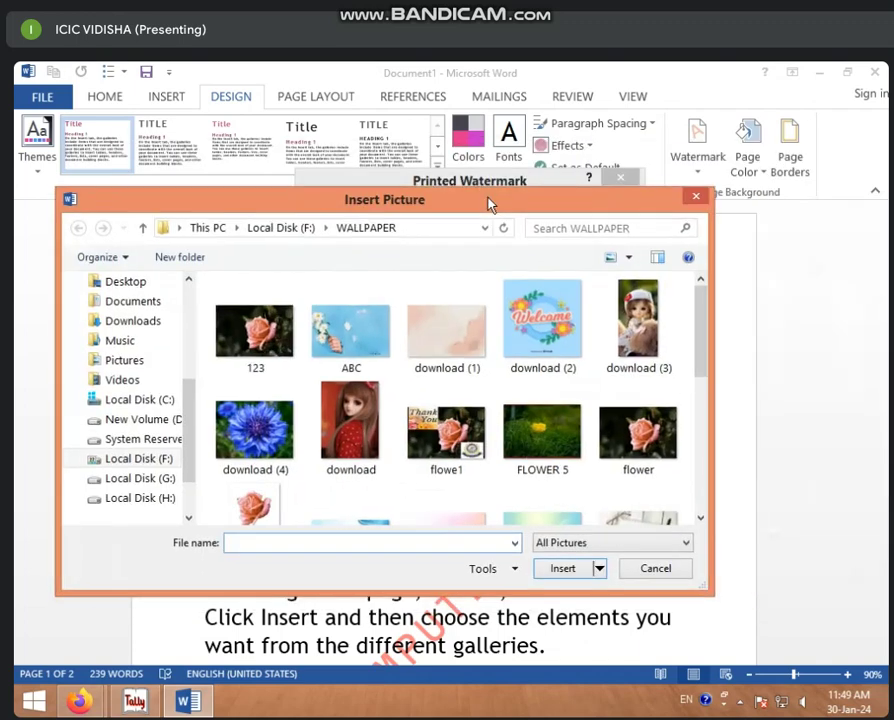
left_click_drag(704, 320, 708, 487)
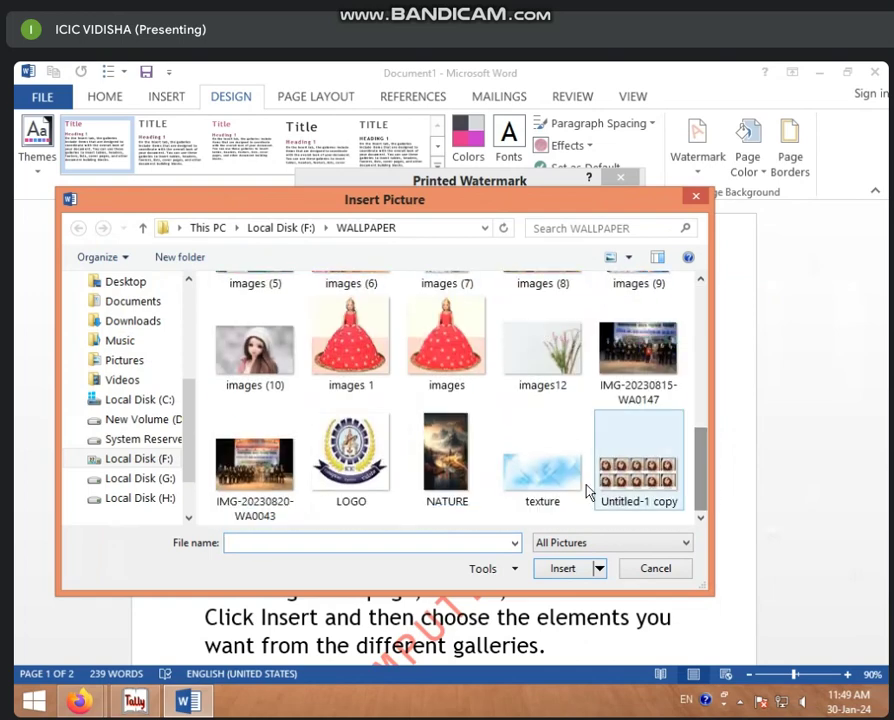
left_click(340, 460)
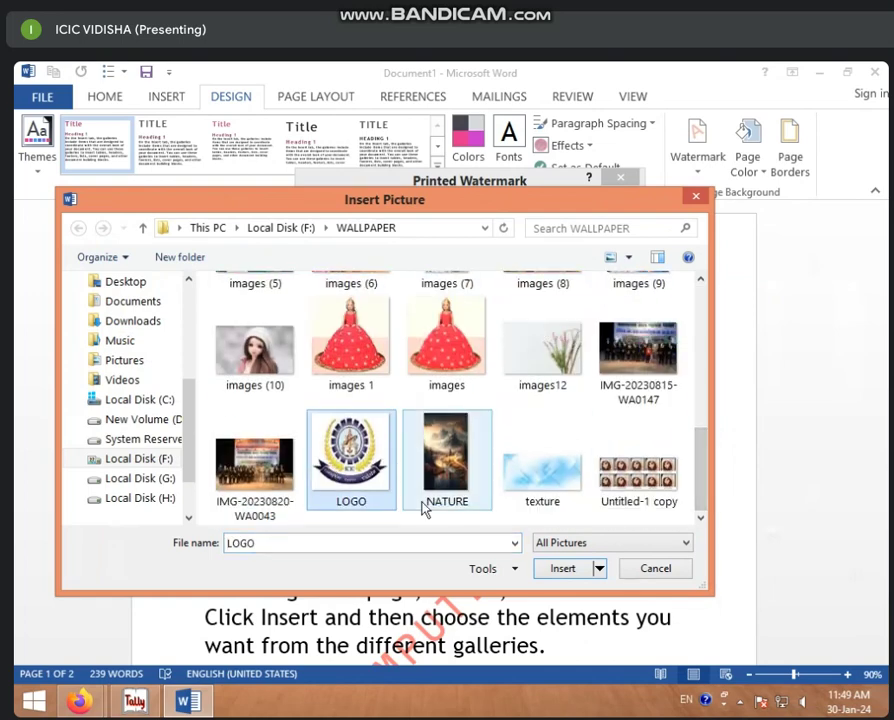
left_click(565, 570)
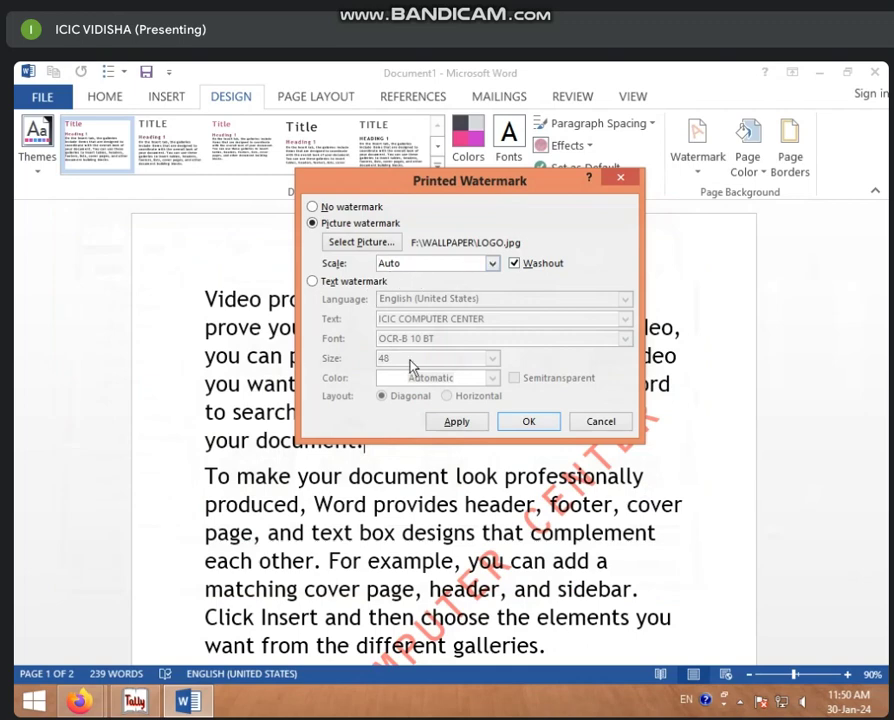
Step: Apply the LOGO watermark, then turn off Washout and reapply it in full colour
left_click(457, 423)
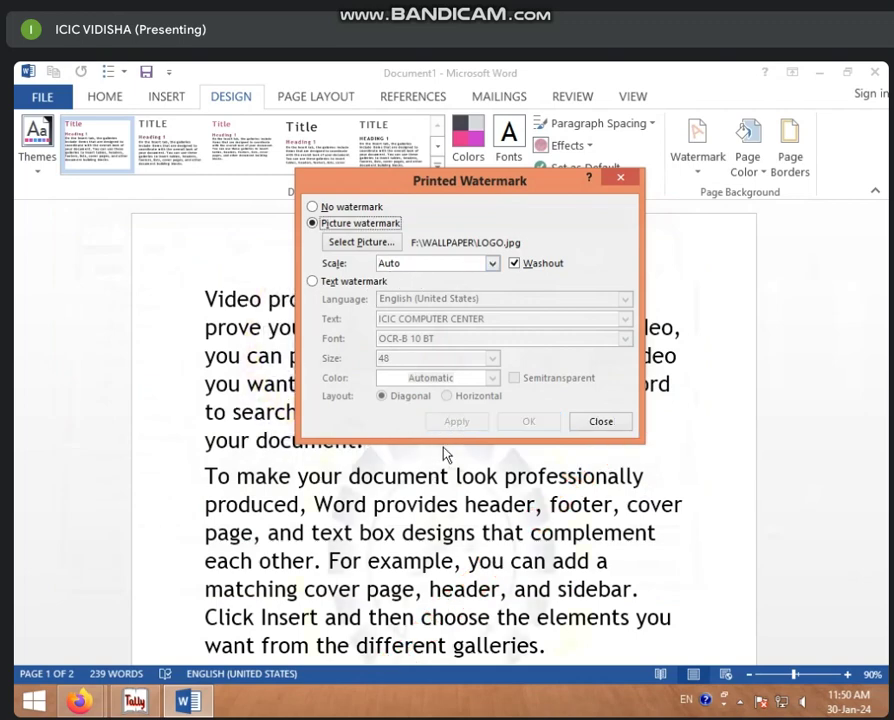
left_click(515, 264)
left_click(466, 422)
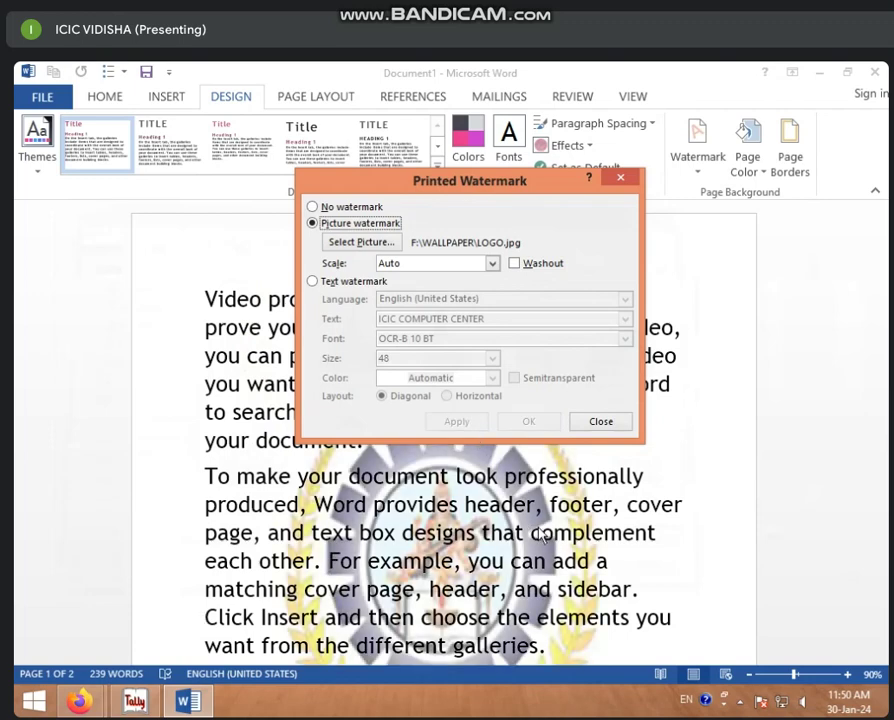
Step: Try the picture watermark at 500% and then 200% scale
left_click(492, 263)
left_click(466, 290)
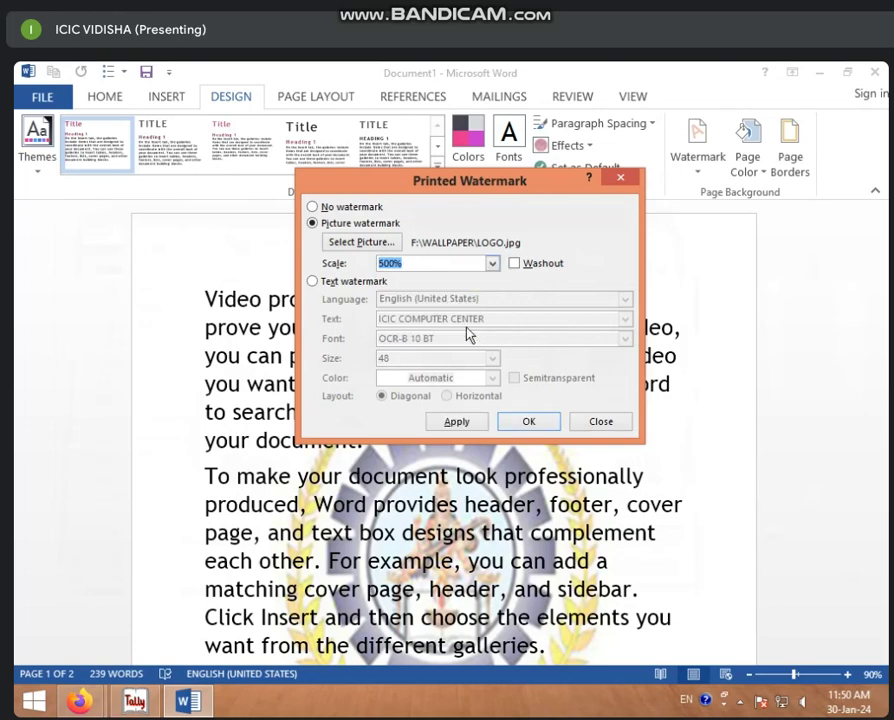
left_click(457, 422)
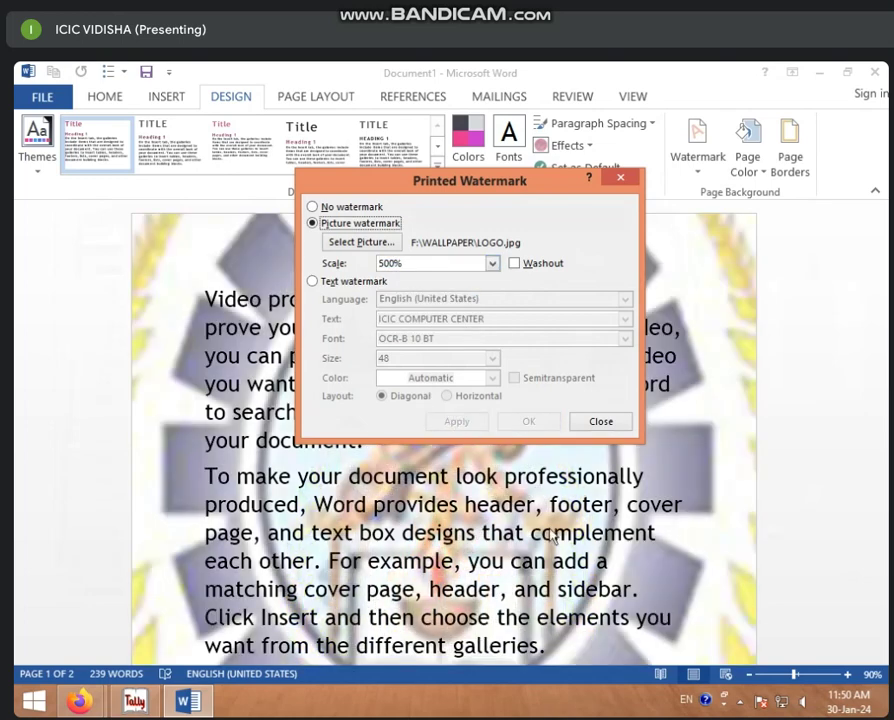
left_click(492, 263)
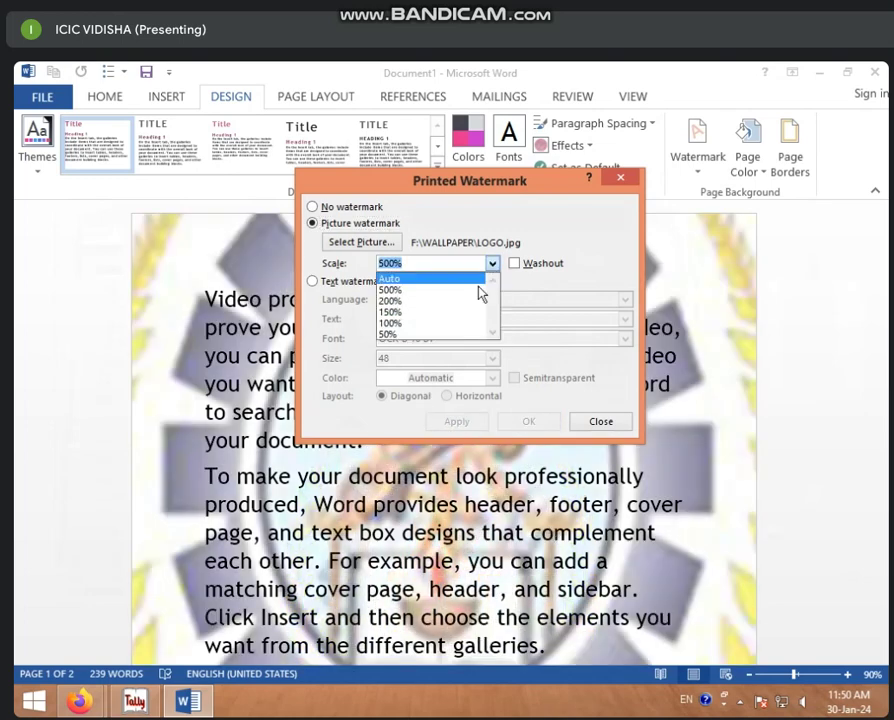
left_click(448, 301)
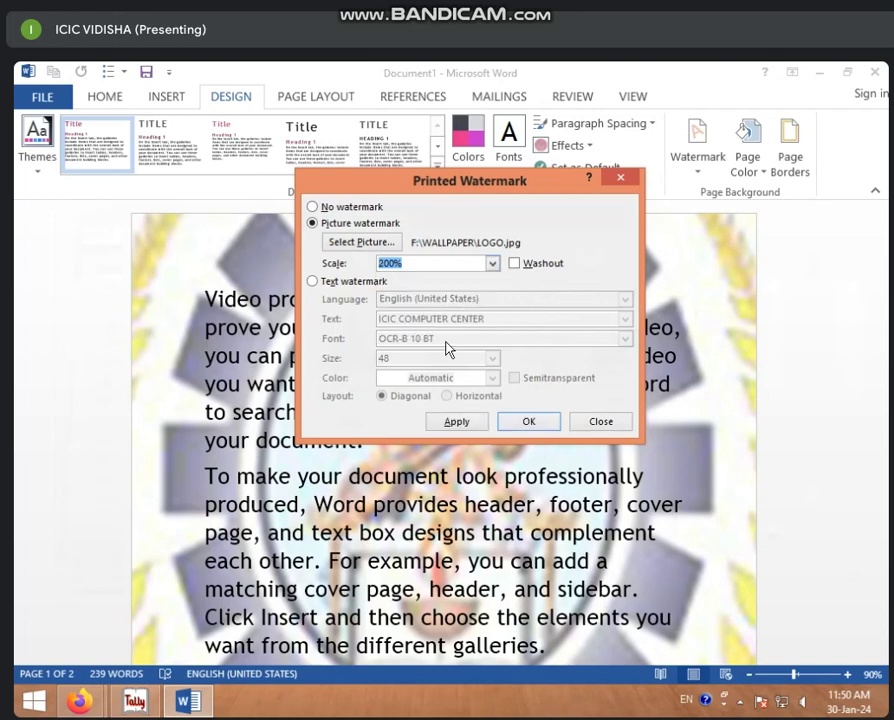
left_click(458, 423)
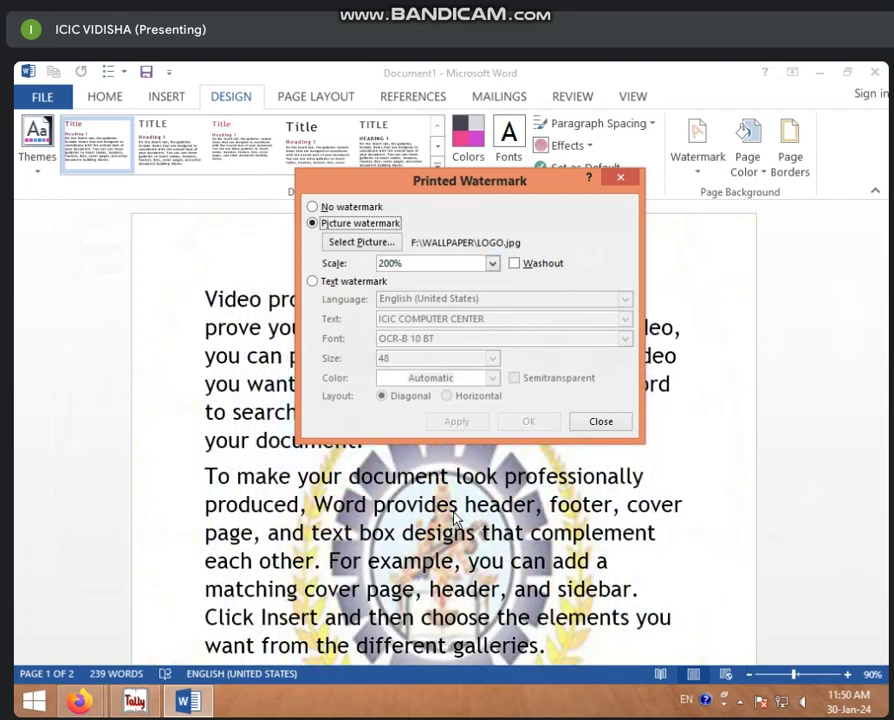
Step: Try custom watermark scales of 550 and 250
left_click(492, 263)
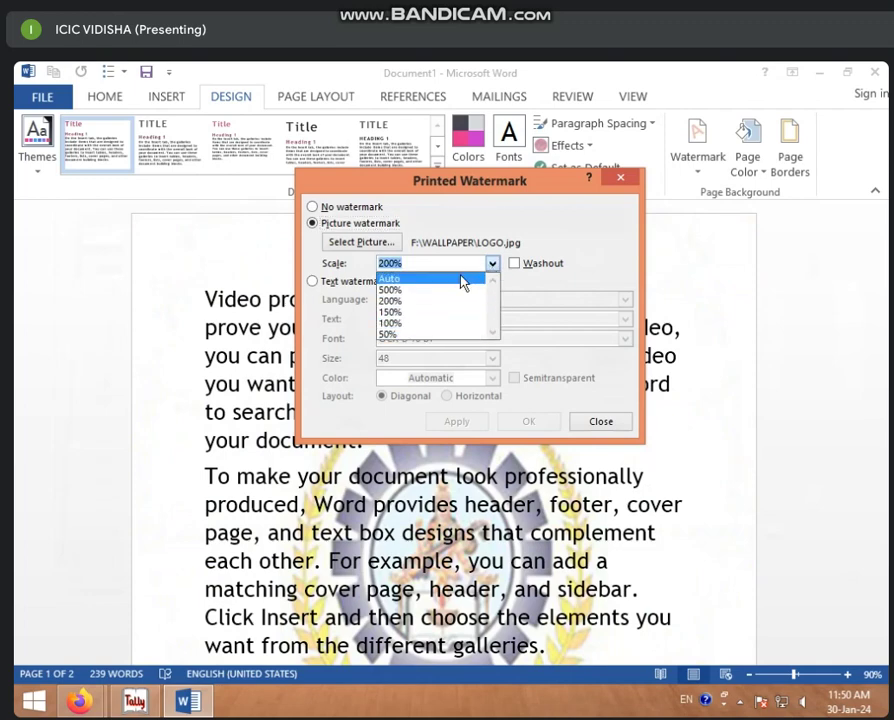
left_click(461, 279)
left_click(492, 263)
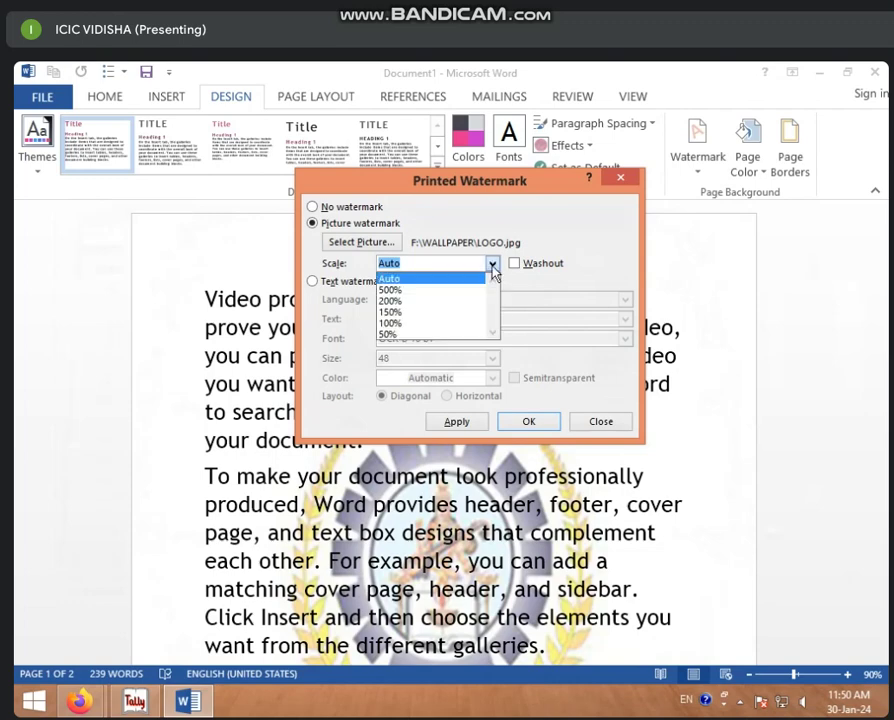
left_click(466, 291)
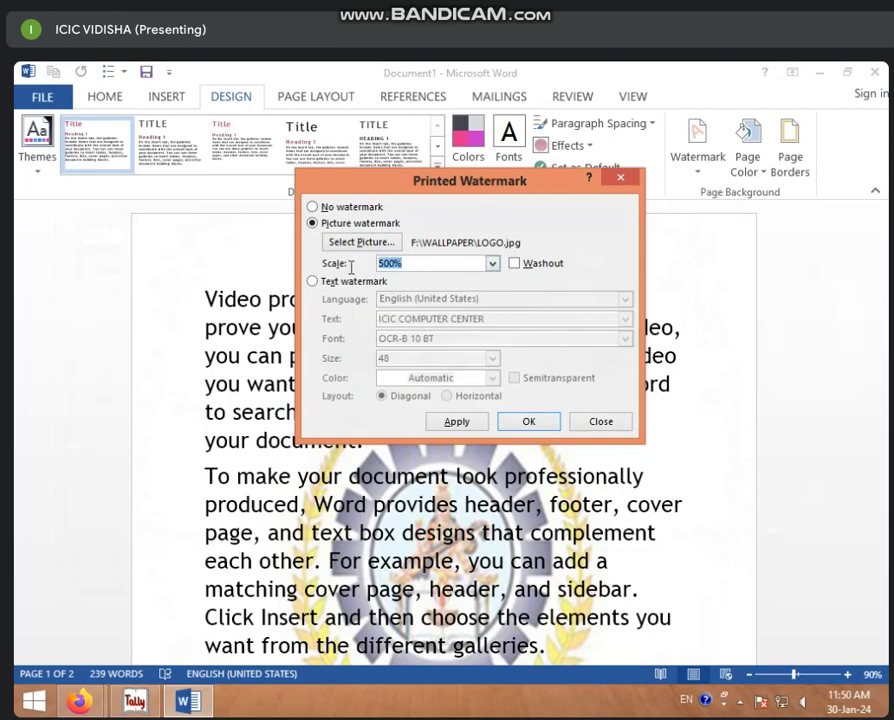
type("55")
type("0")
left_click(472, 423)
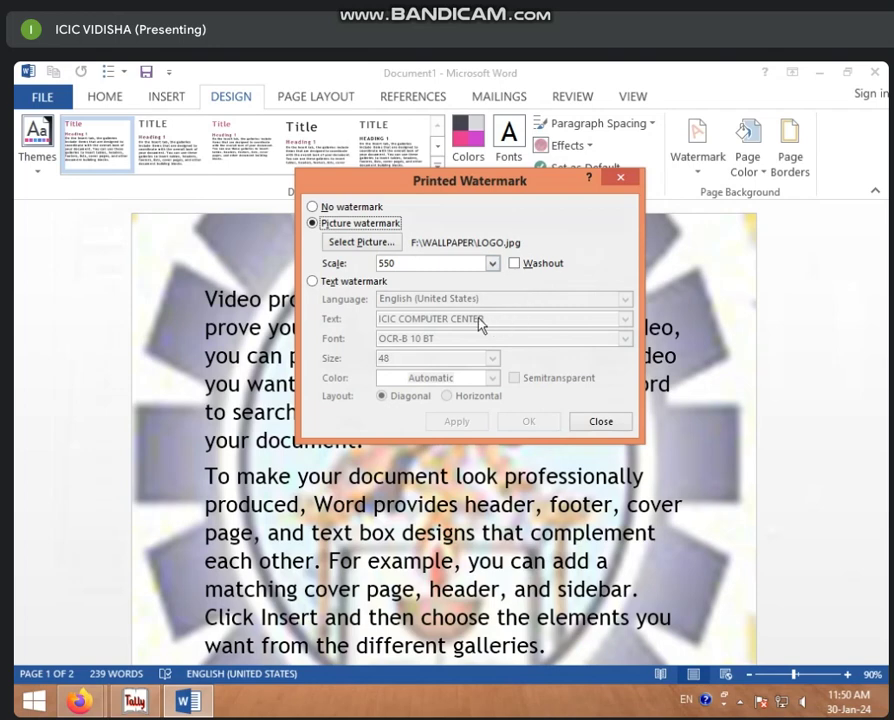
left_click_drag(434, 263, 376, 263)
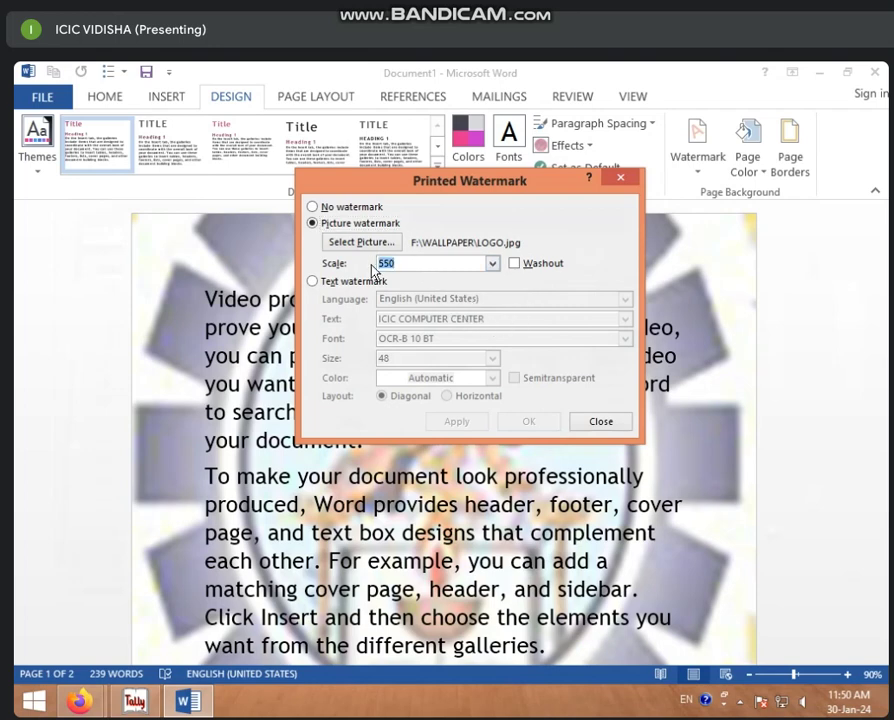
type("250")
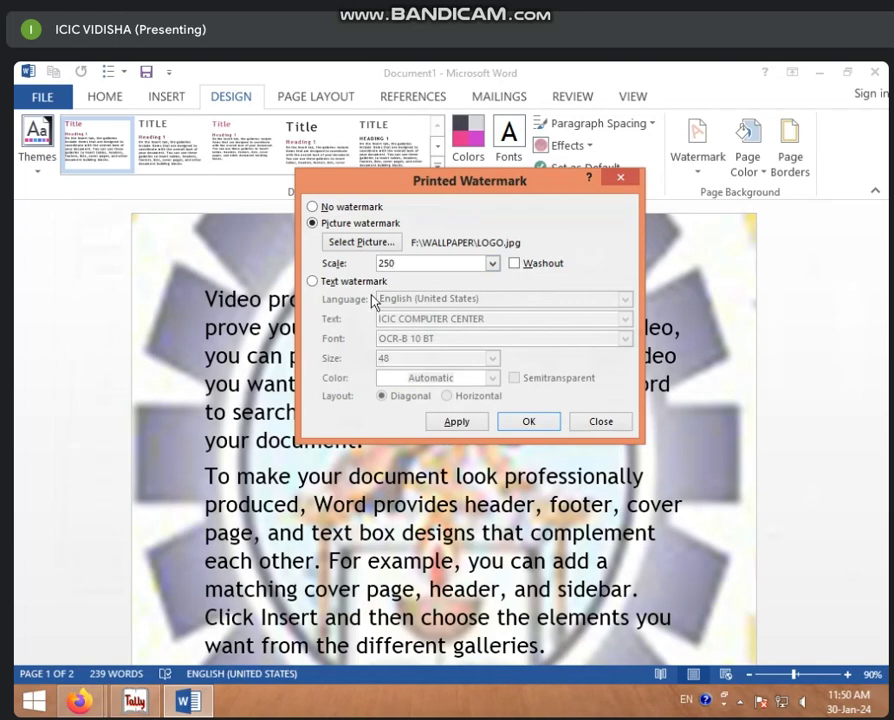
left_click(452, 422)
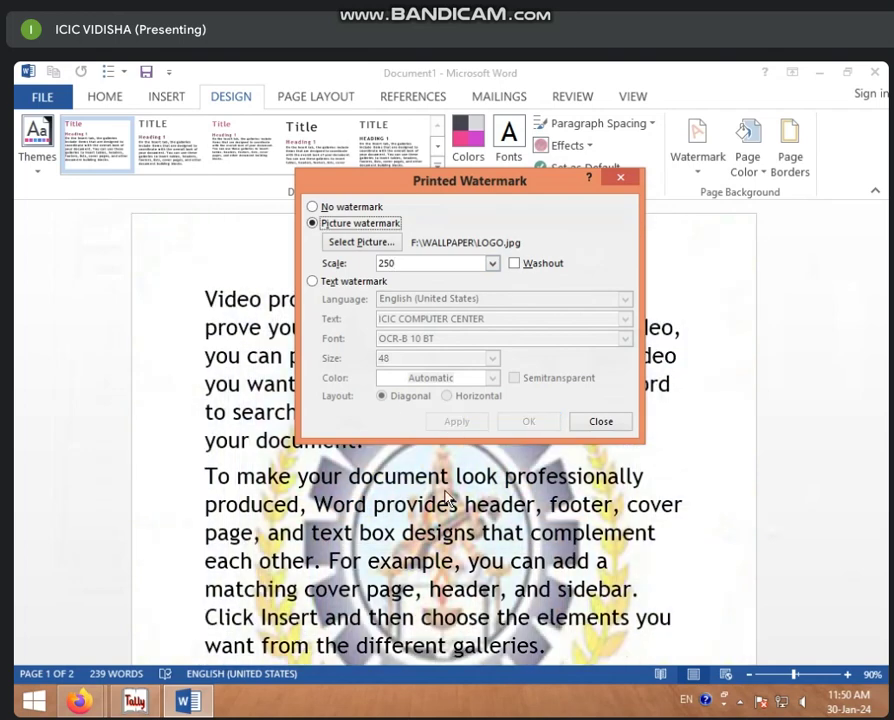
Step: Set the watermark scale back to Auto, apply it, and close the dialog
left_click(492, 263)
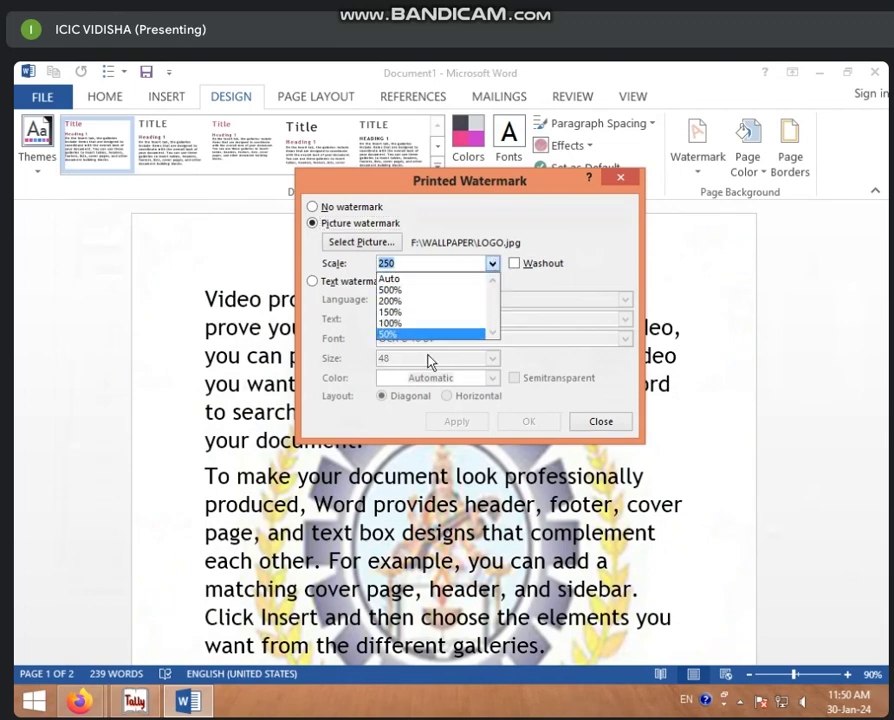
left_click(427, 279)
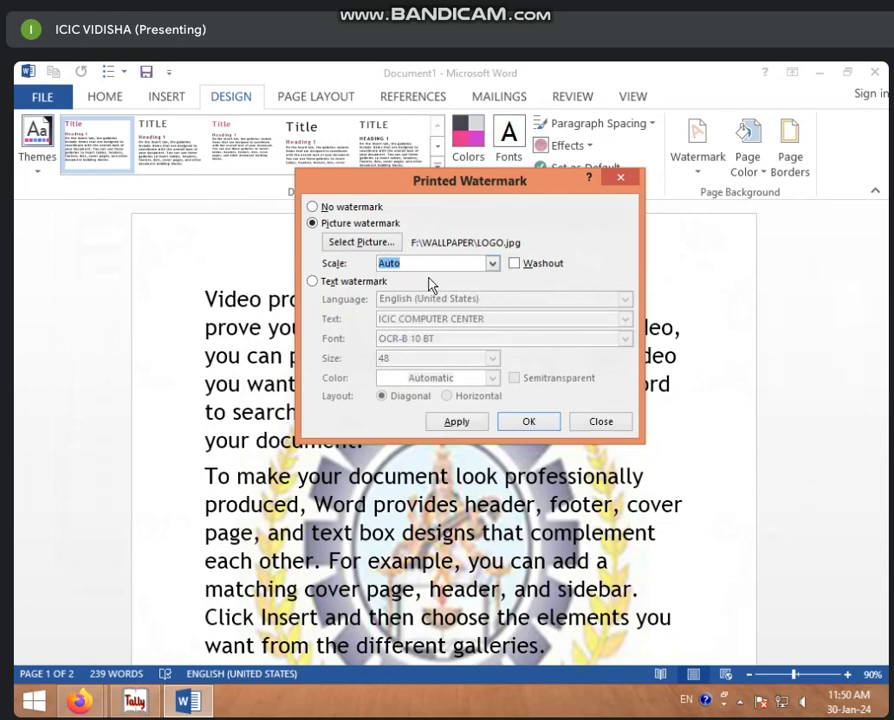
left_click(455, 421)
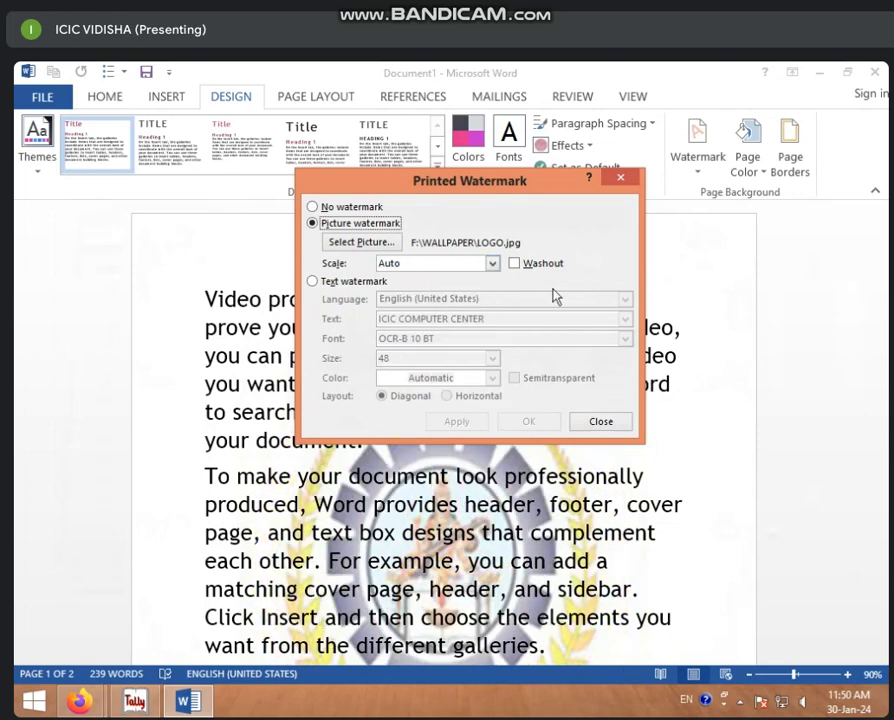
left_click(621, 178)
Step: Remove the LOGO picture watermark with Design > Watermark > Remove Watermark
scroll(600, 459, "down", 3)
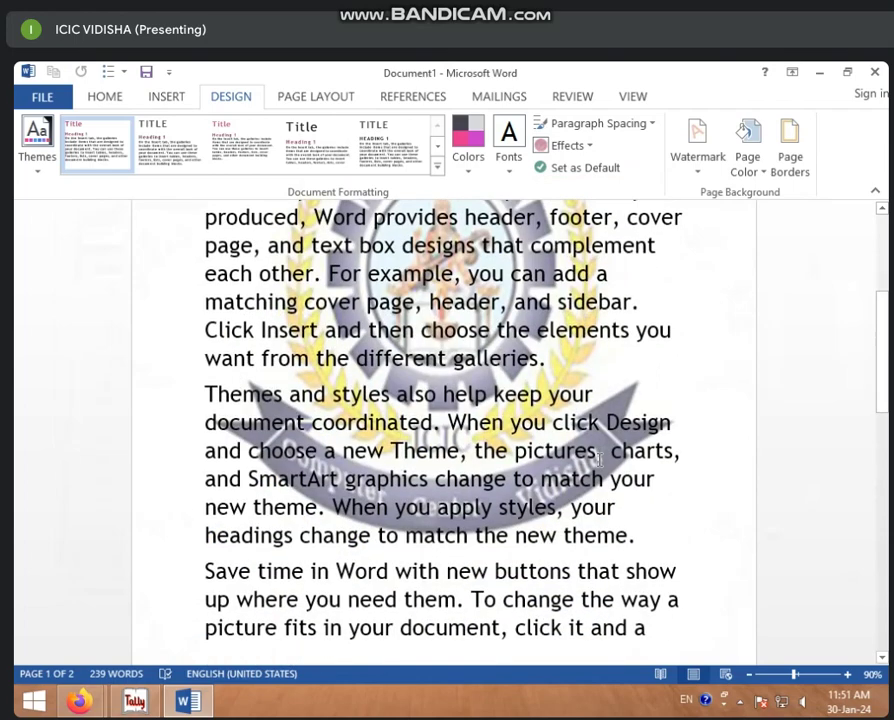
scroll(600, 460, "up", 3)
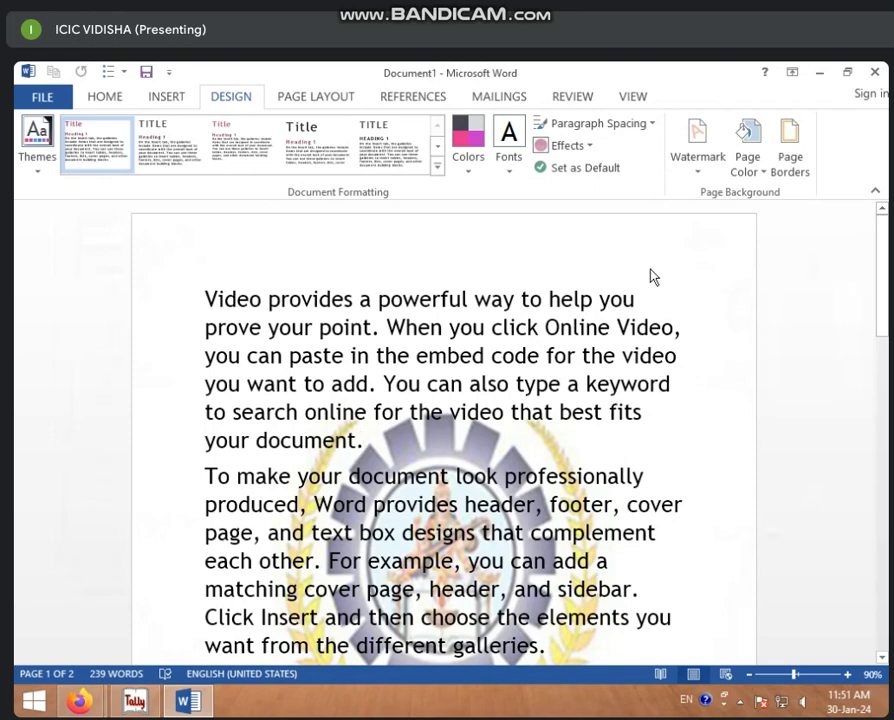
left_click(692, 168)
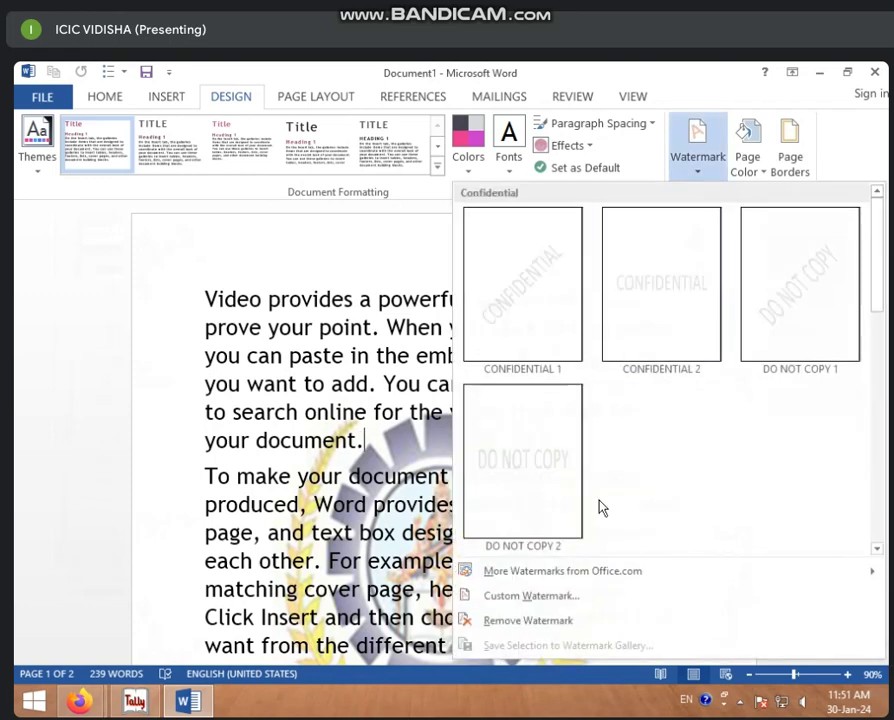
left_click(528, 620)
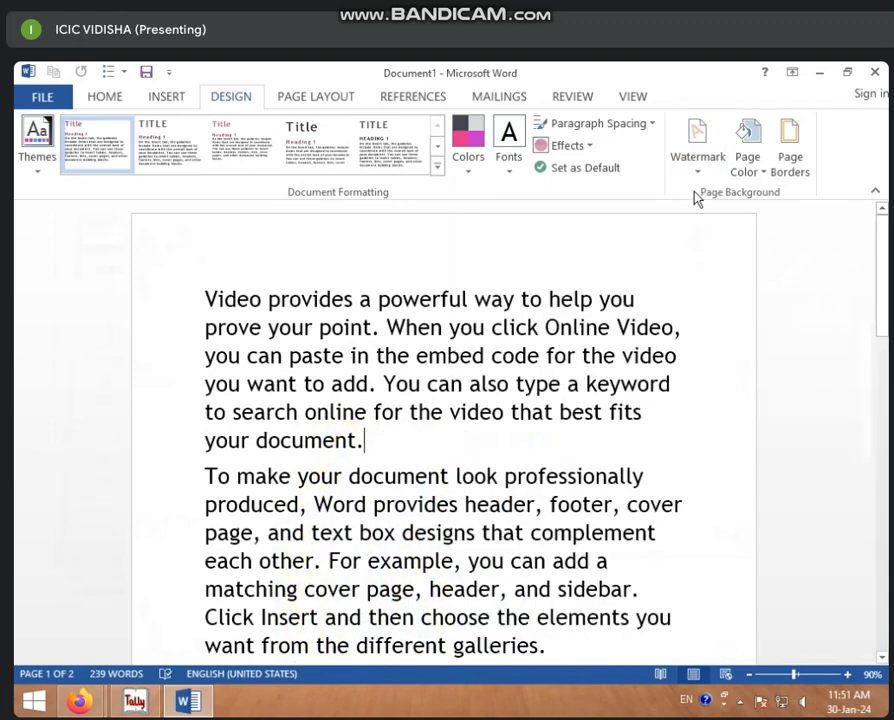
left_click(764, 178)
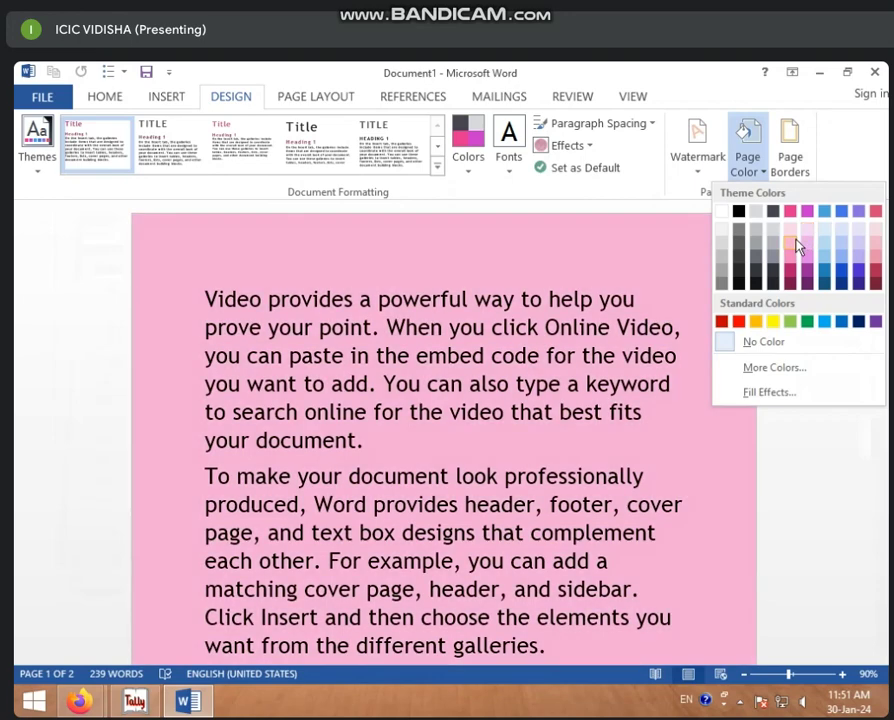
left_click(797, 246)
scroll(600, 364, "down", 3)
scroll(597, 364, "down", 3)
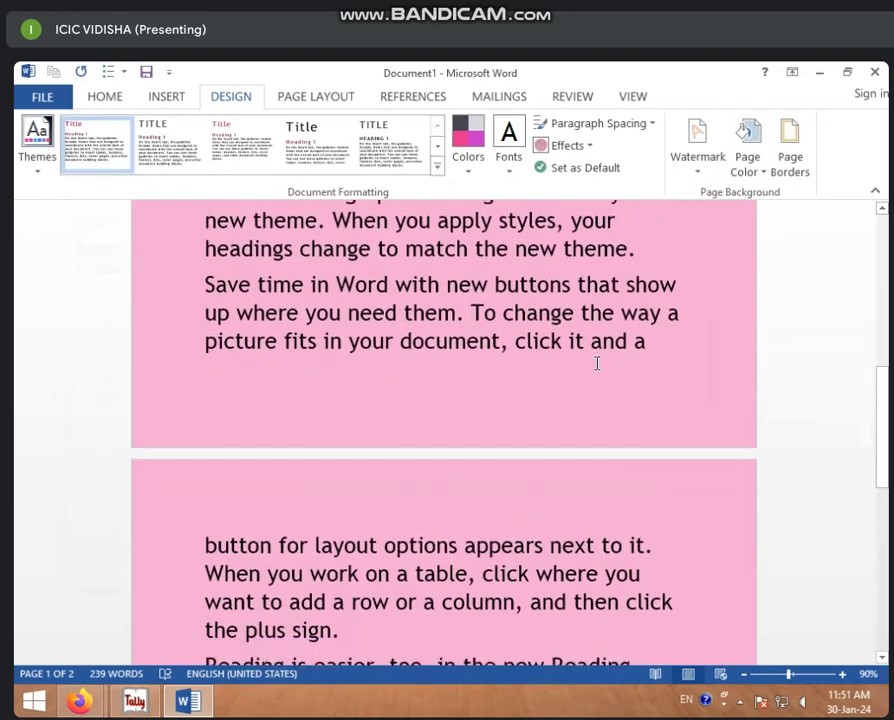
scroll(597, 364, "down", 3)
scroll(597, 364, "down", 2)
scroll(597, 364, "down", 3)
scroll(597, 364, "up", 2)
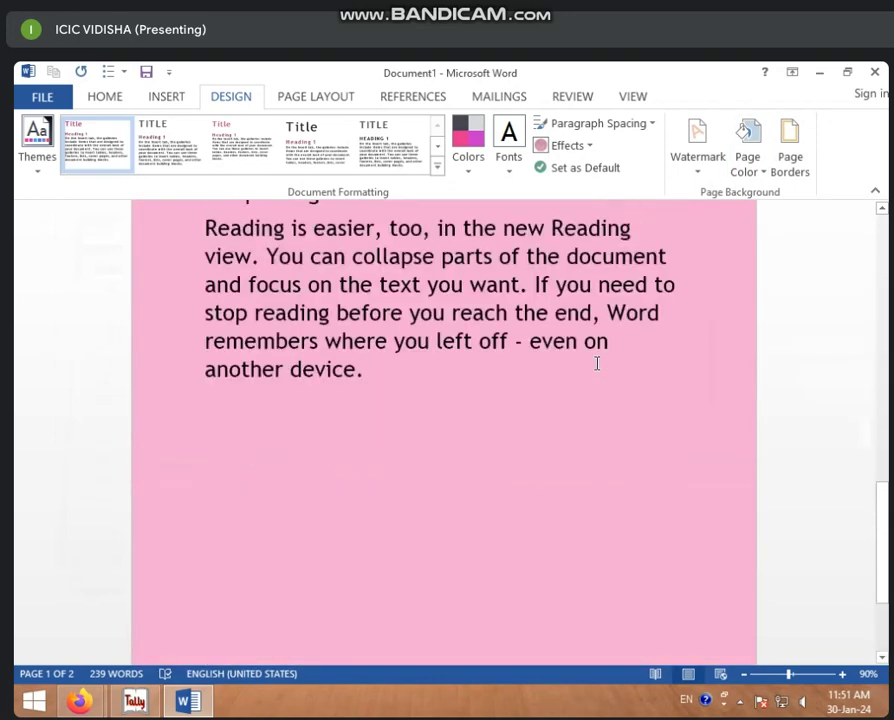
scroll(597, 364, "up", 5)
scroll(597, 350, "up", 4)
scroll(748, 224, "up", 3)
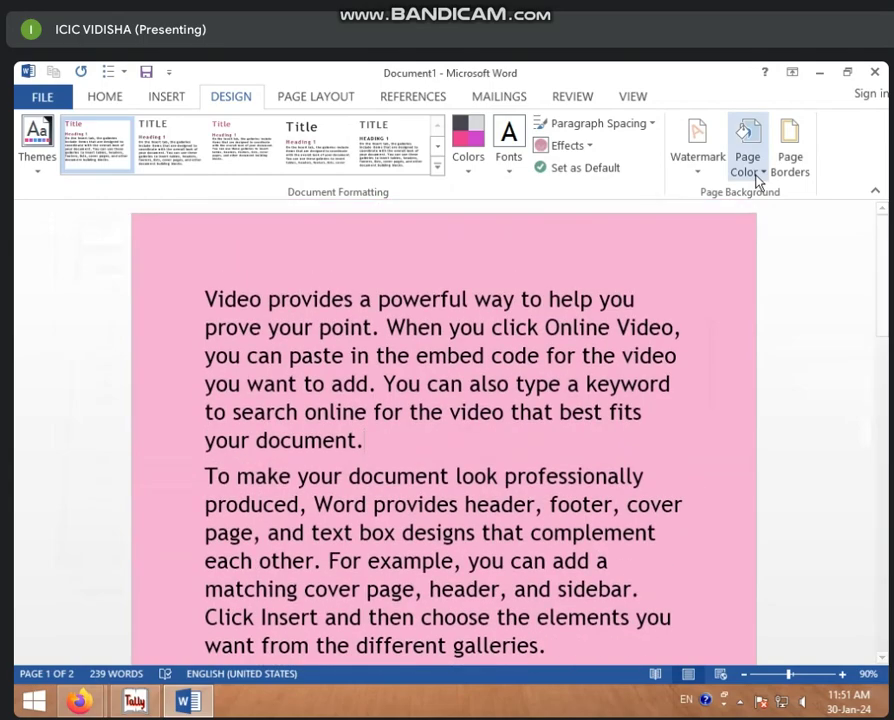
left_click(758, 178)
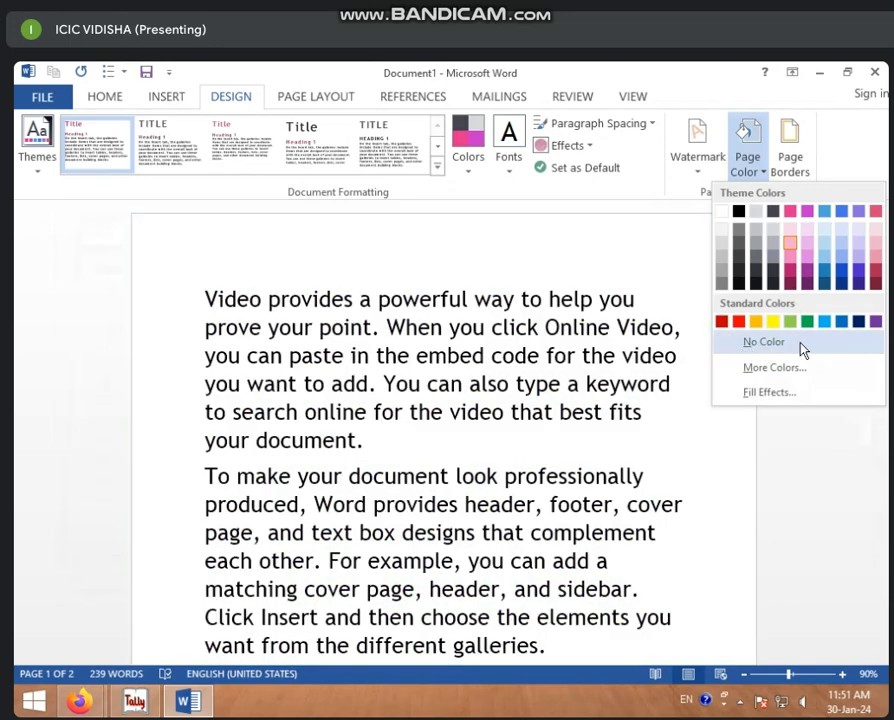
left_click(802, 345)
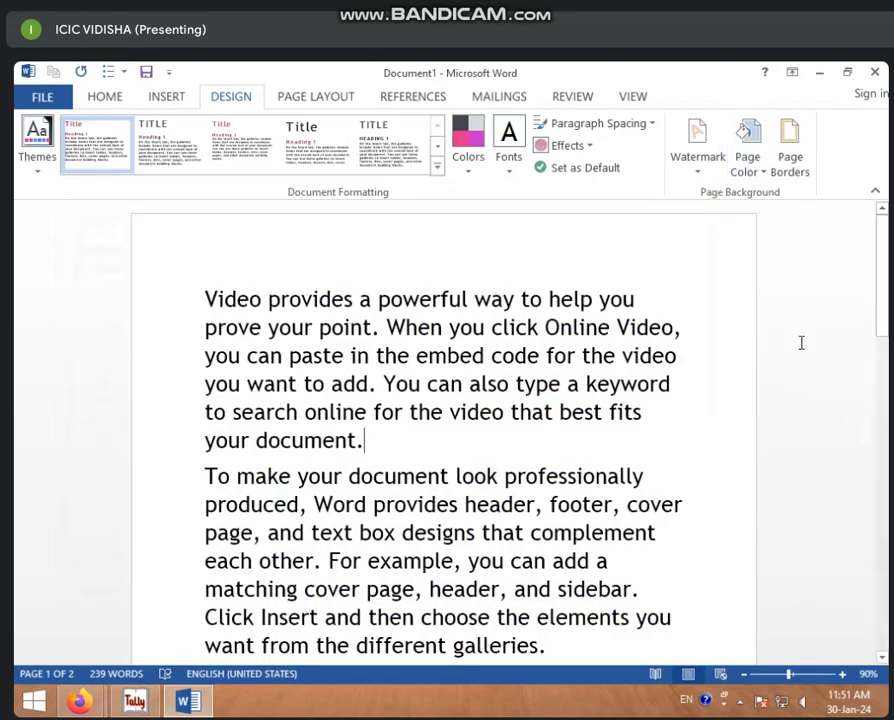
Step: Set the page colour to a pale light blue from the More Colors Standard hexagon
left_click(754, 175)
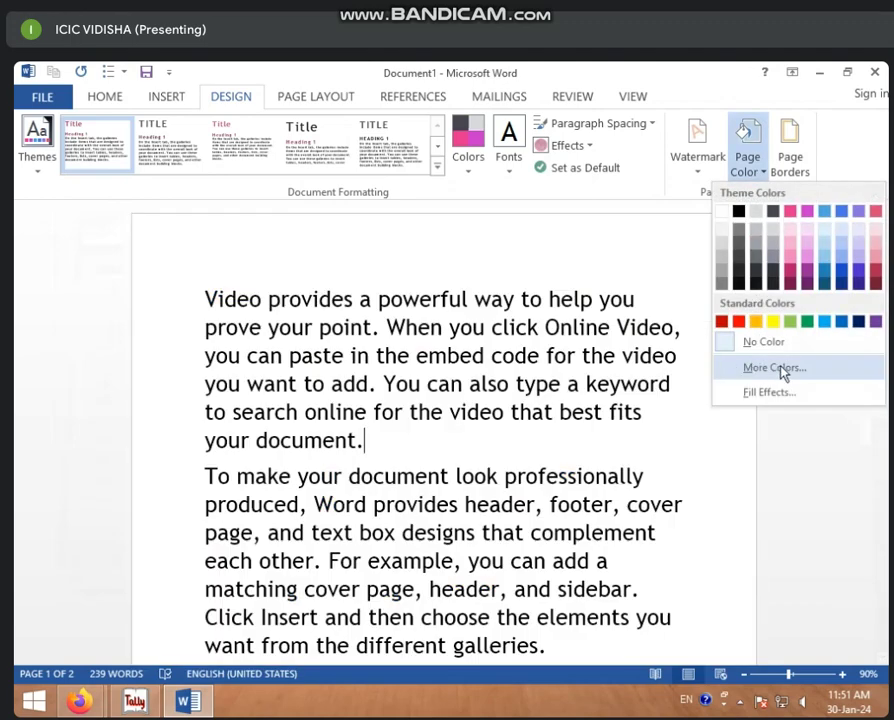
left_click(784, 370)
left_click_drag(607, 143, 526, 134)
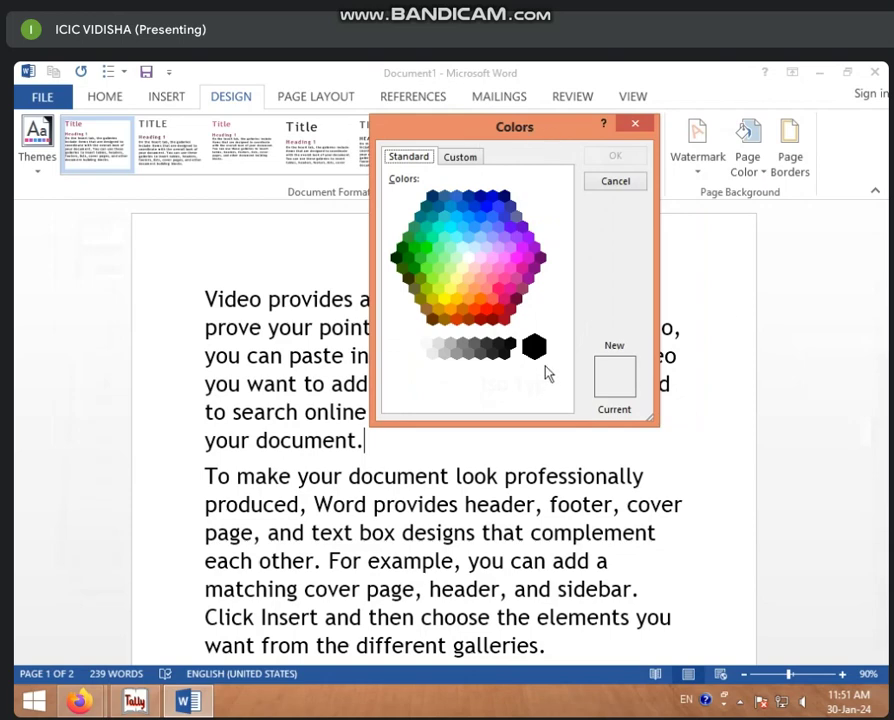
left_click(460, 160)
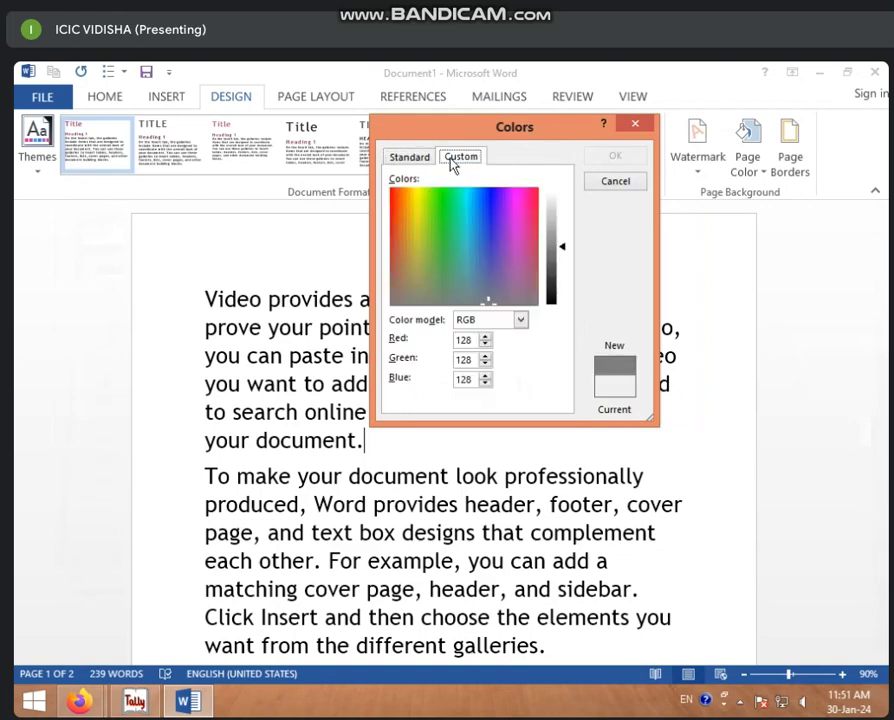
left_click(410, 158)
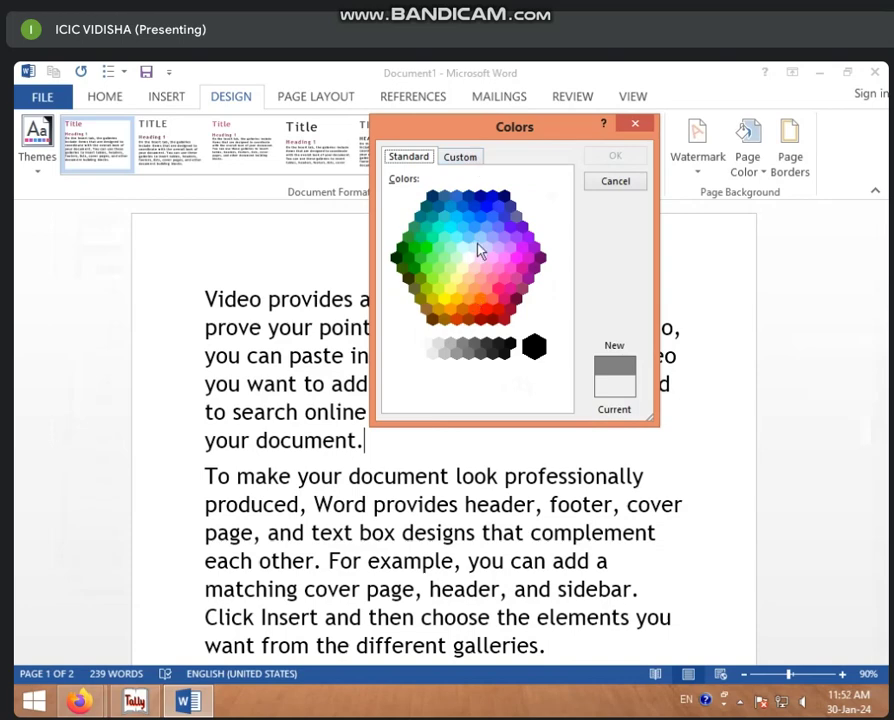
left_click(474, 247)
left_click(612, 157)
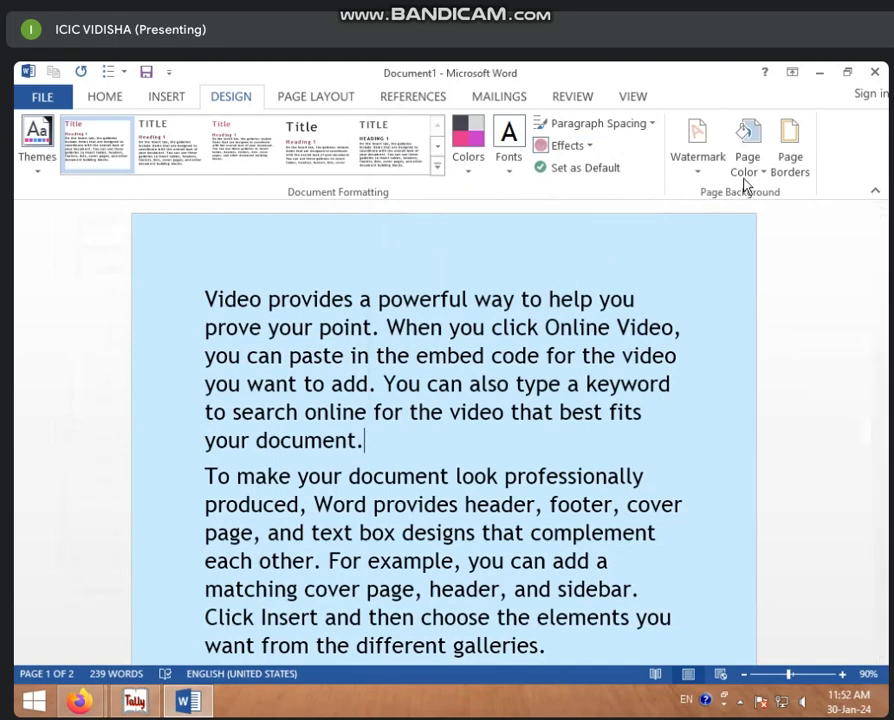
left_click(746, 140)
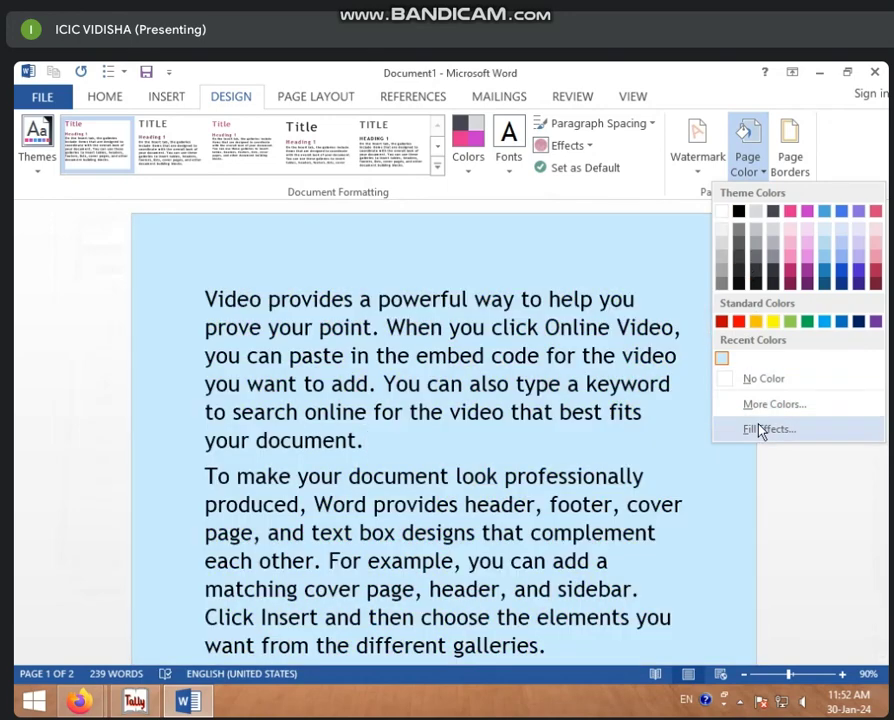
Step: Apply a one-colour light pink gradient with shading slid toward Dark
left_click(760, 430)
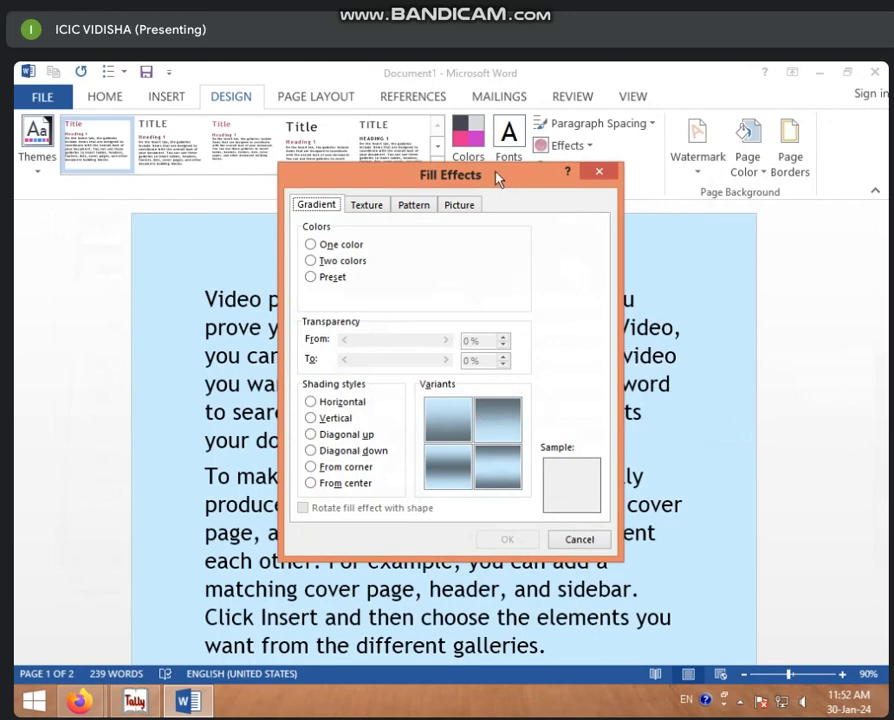
left_click_drag(498, 178, 525, 178)
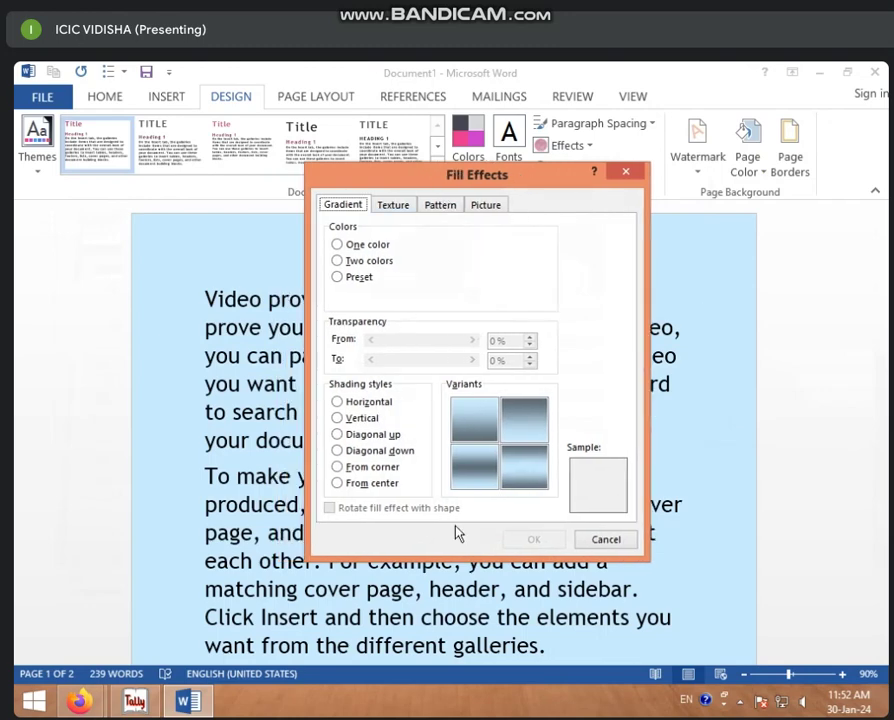
left_click(366, 248)
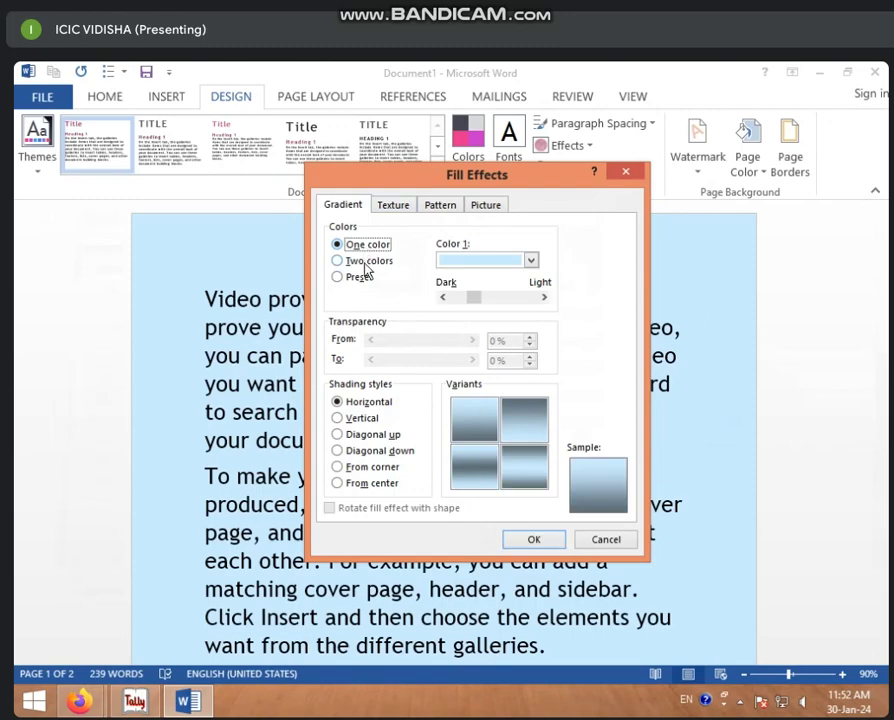
left_click(366, 261)
left_click(354, 279)
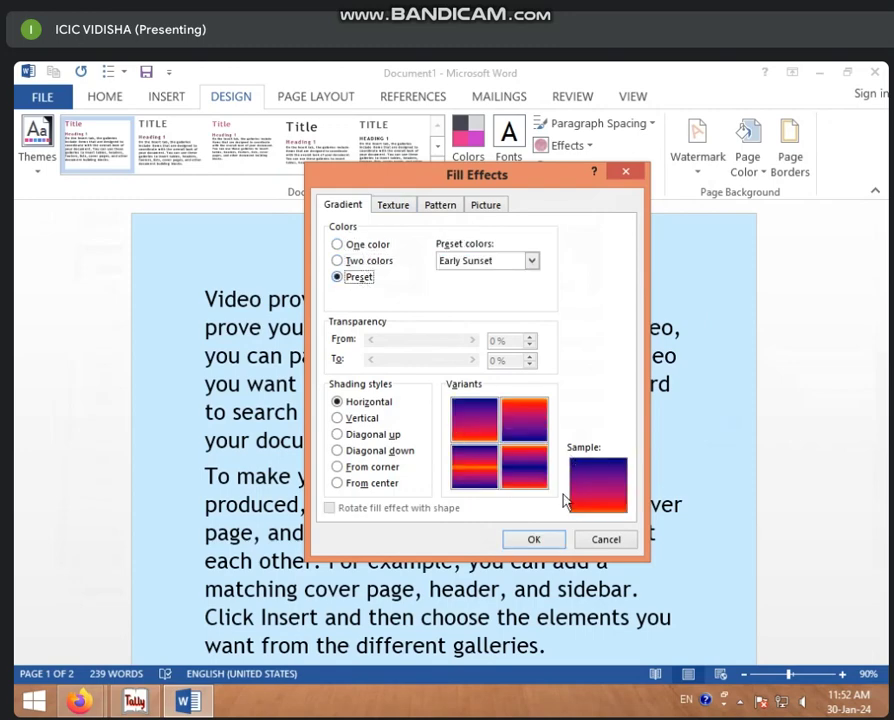
left_click(352, 248)
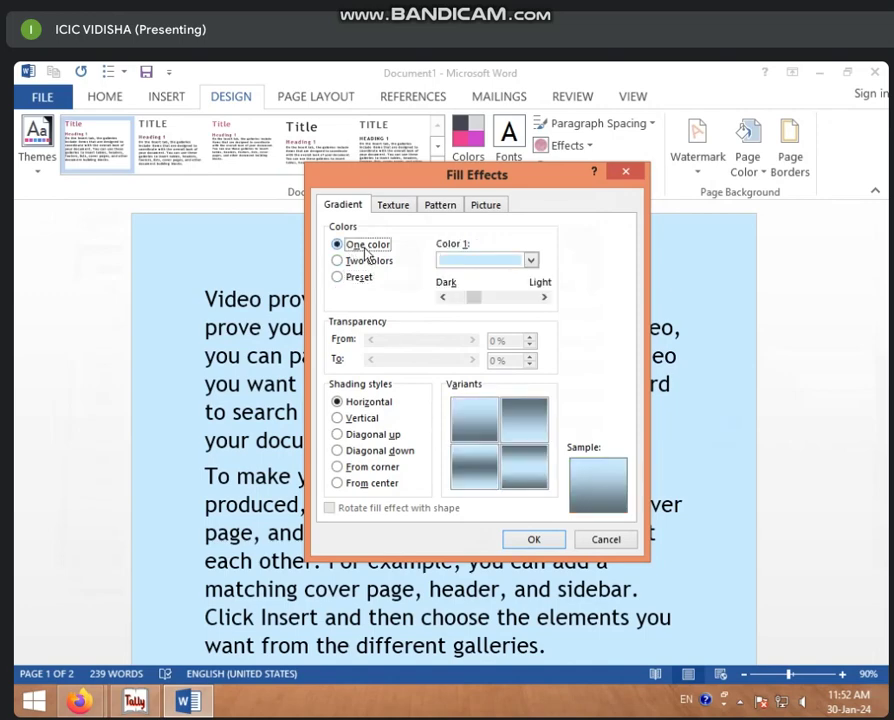
left_click(531, 262)
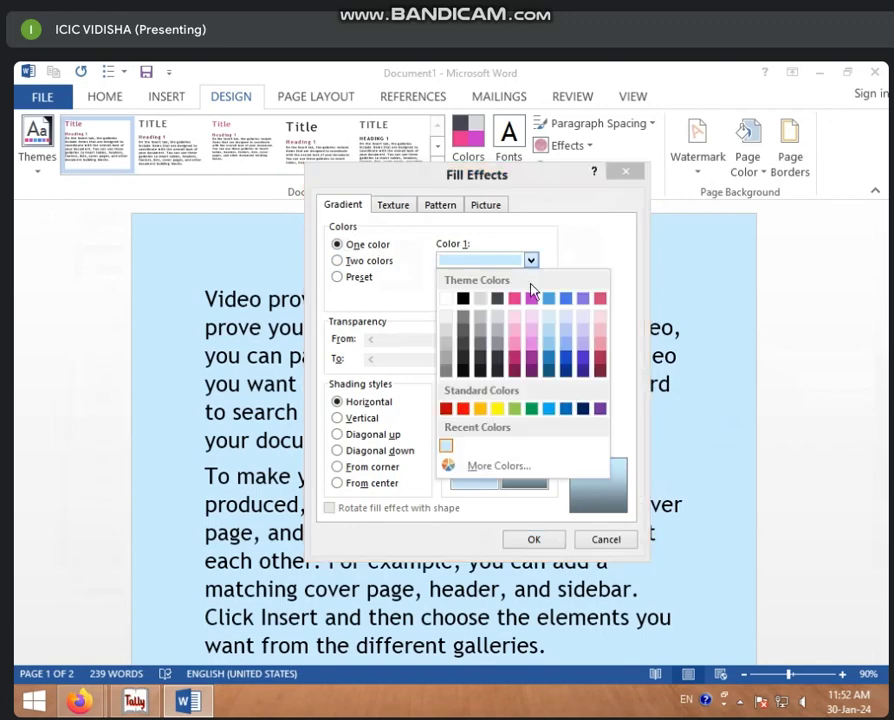
left_click(513, 341)
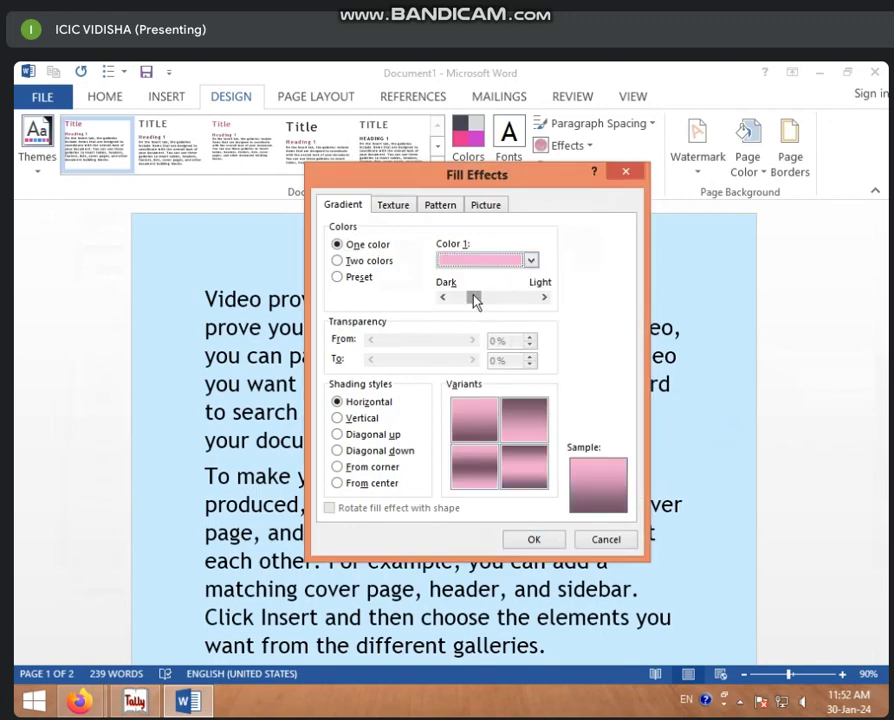
mouse_move(475, 299)
left_mouse_down()
mouse_move(457, 299)
mouse_move(508, 302)
left_mouse_up()
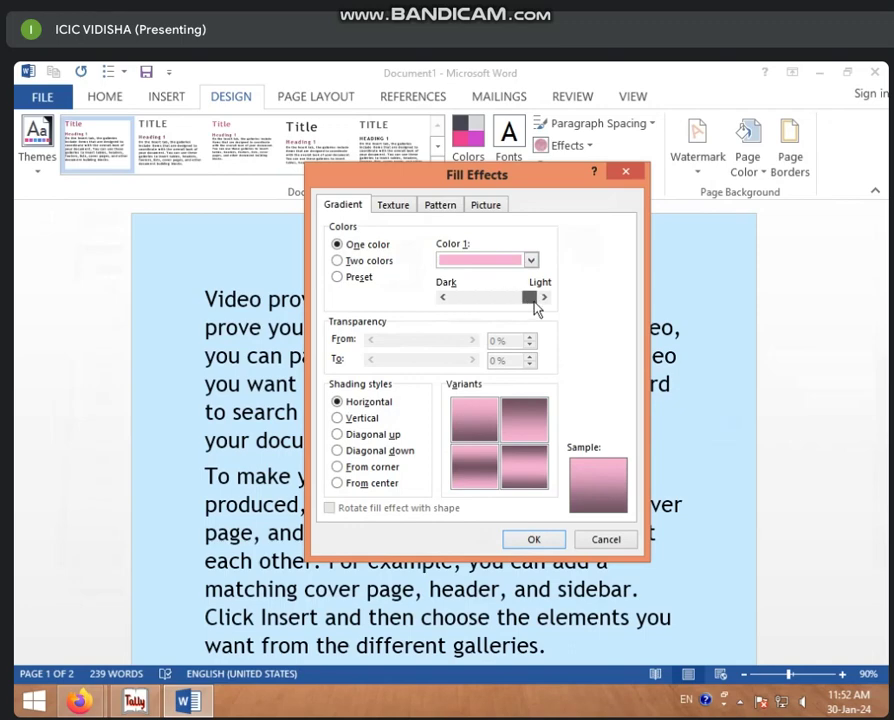
left_click_drag(534, 303, 443, 307)
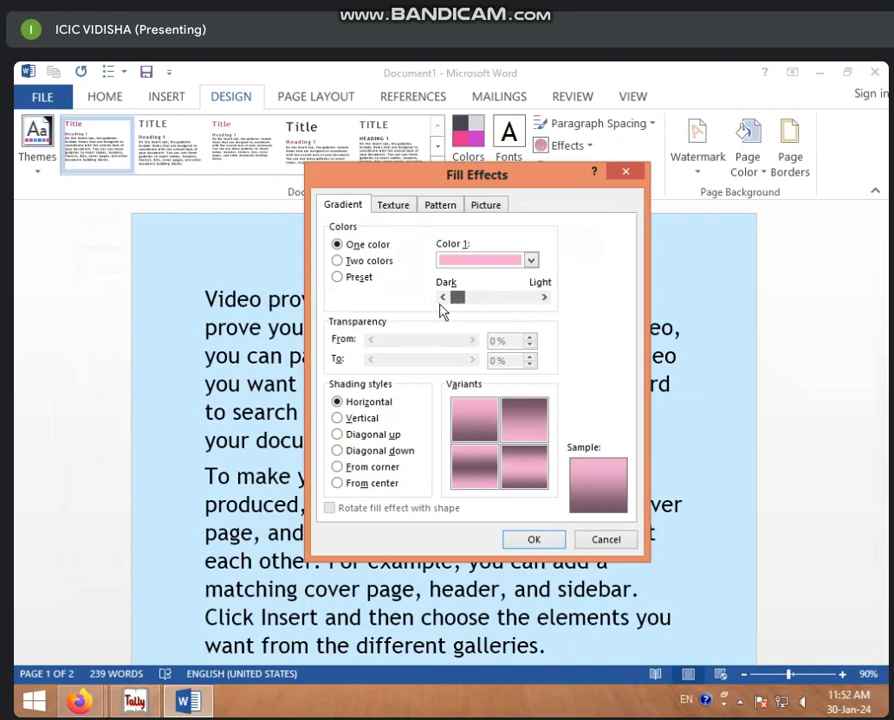
left_click(534, 541)
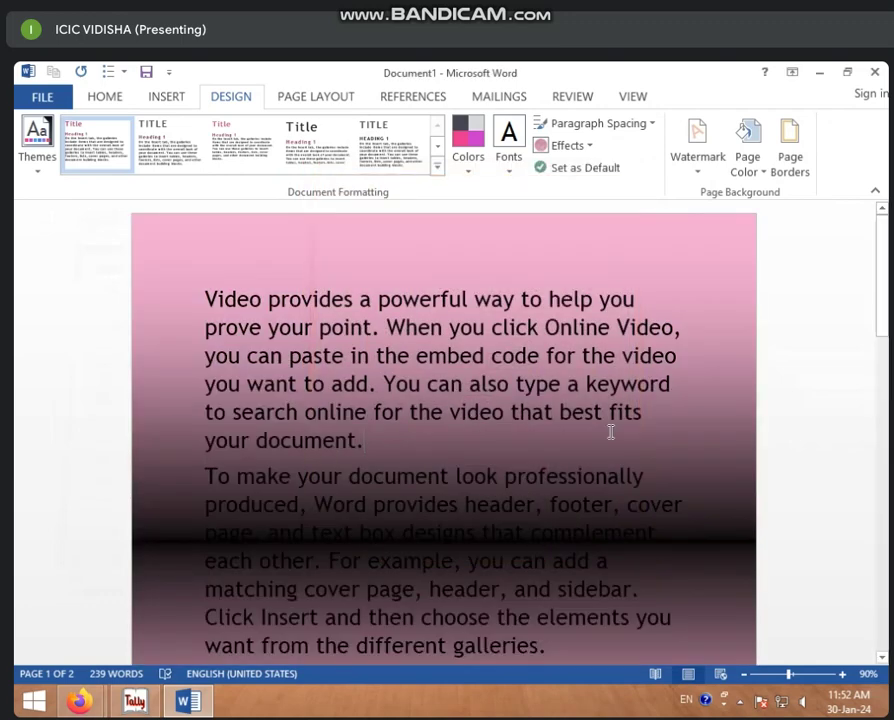
Step: In Fill Effects, try a two-colour gradient with white as Color 2
scroll(611, 432, "down", 2)
scroll(610, 434, "up", 2)
left_click(750, 140)
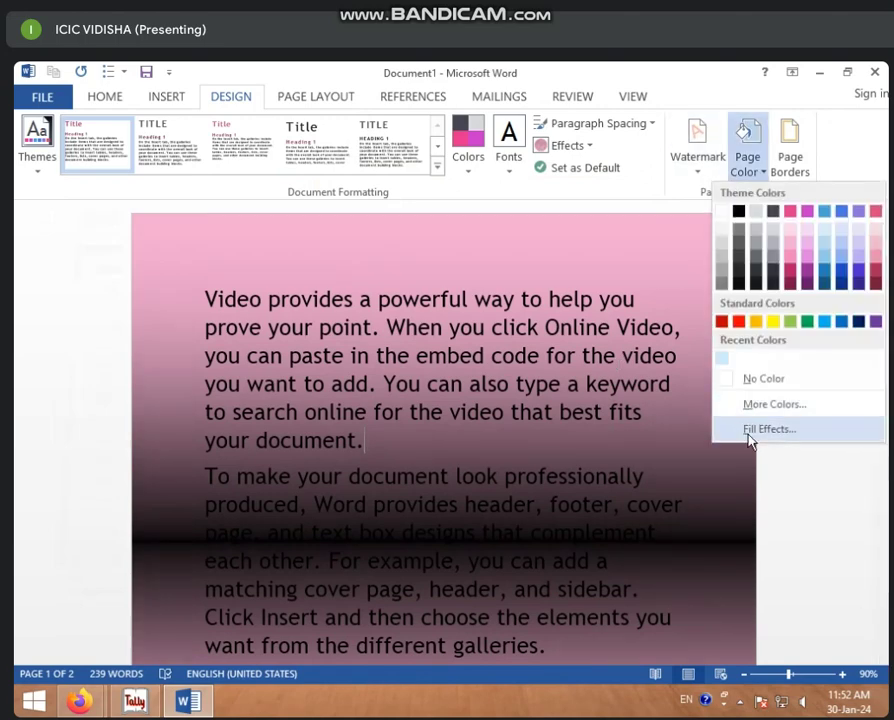
left_click(748, 430)
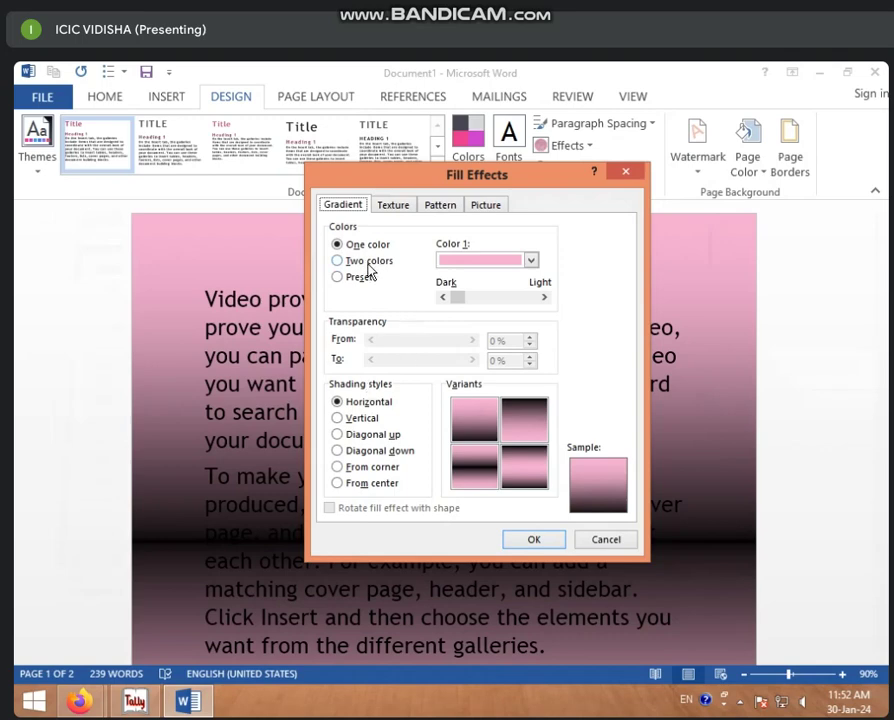
left_click(362, 264)
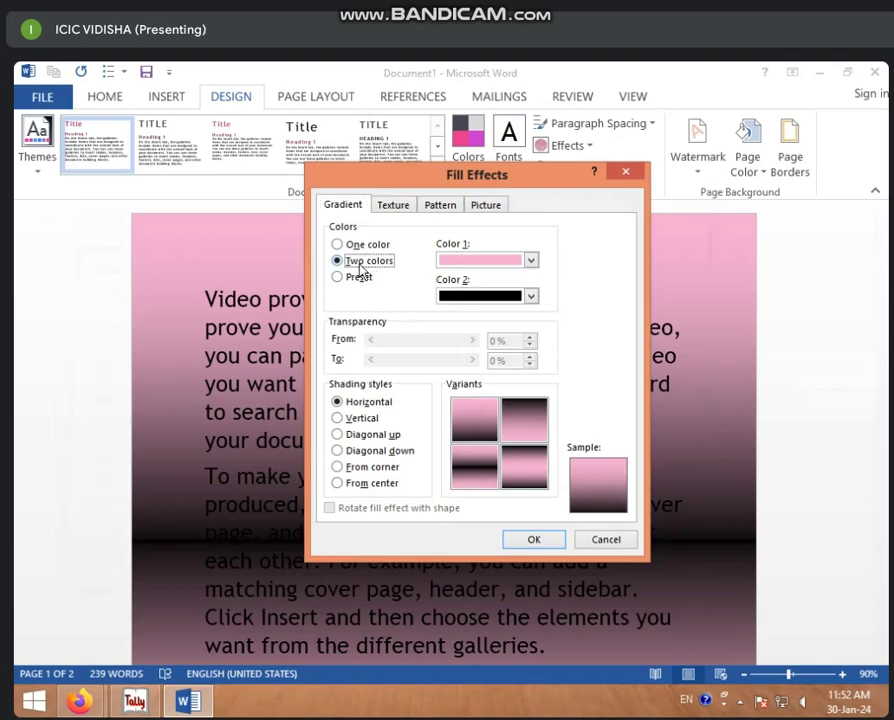
left_click(531, 296)
left_click(446, 333)
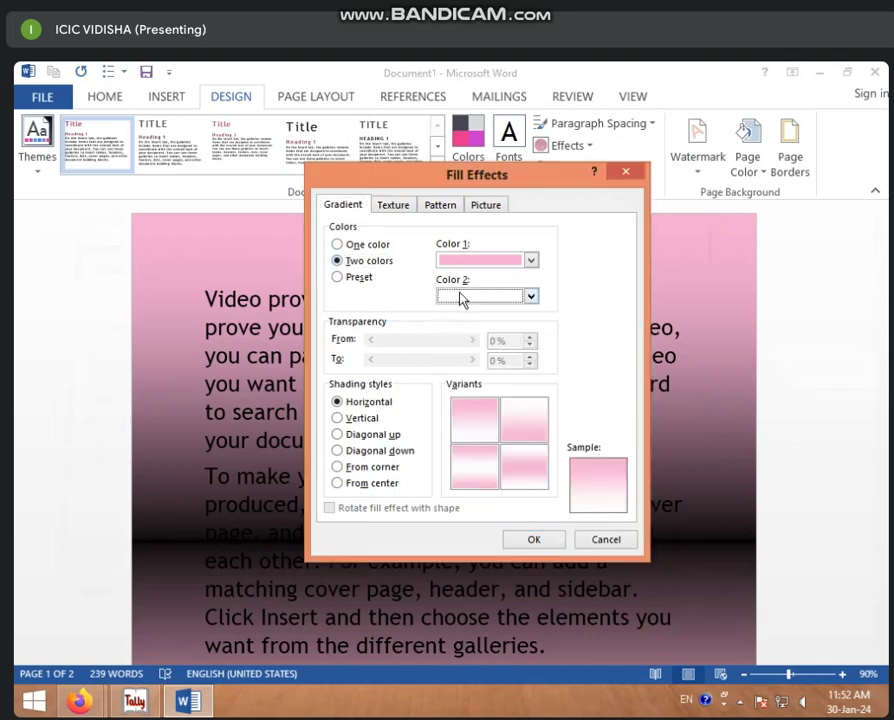
left_click(531, 296)
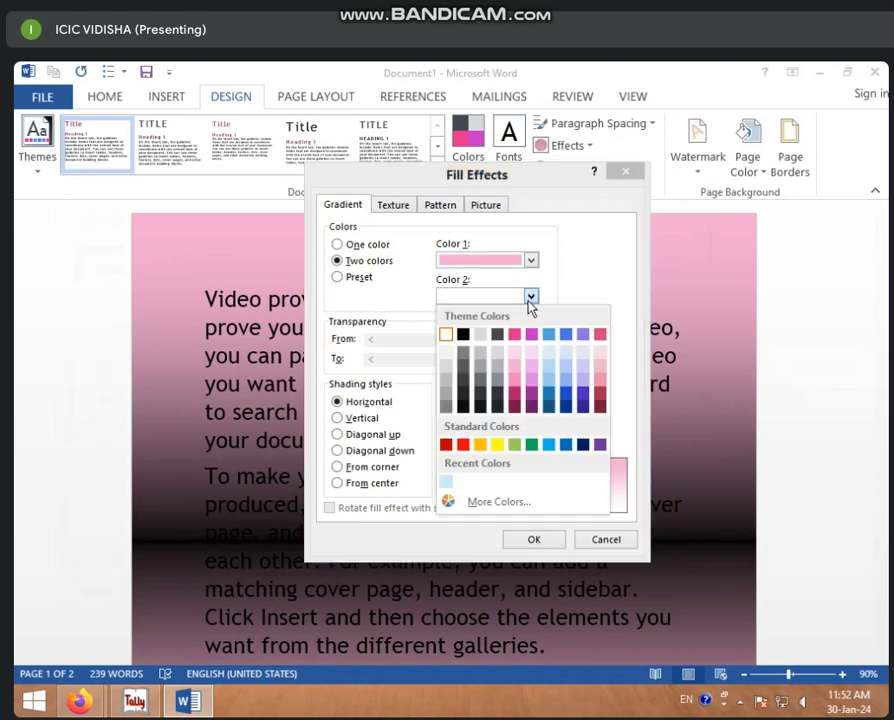
left_click(446, 336)
Step: Return to a one-colour pink gradient, slide shading to Light, and confirm with OK
left_click(348, 244)
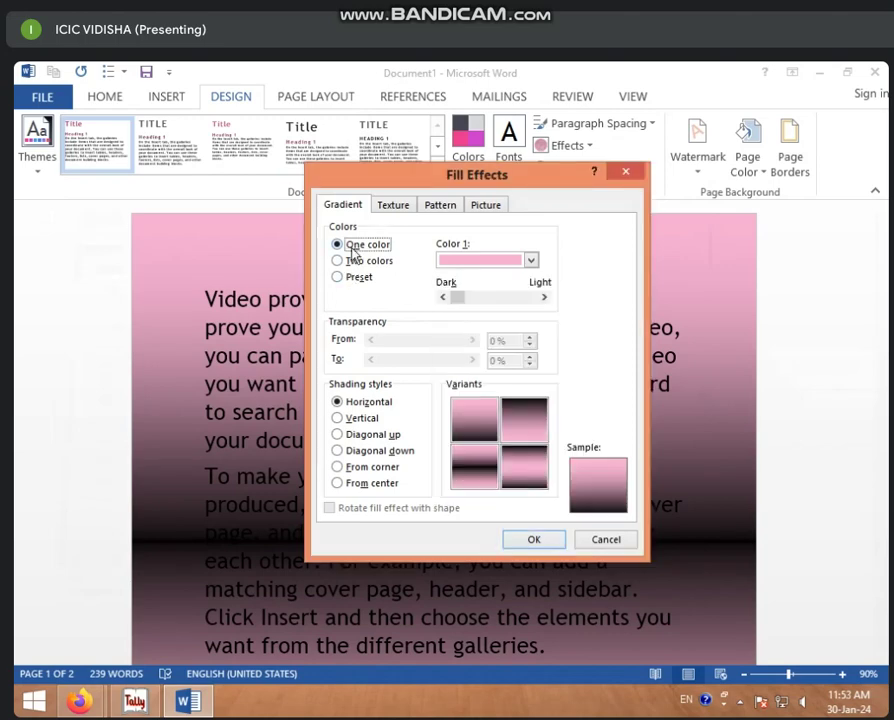
left_click_drag(461, 297, 529, 297)
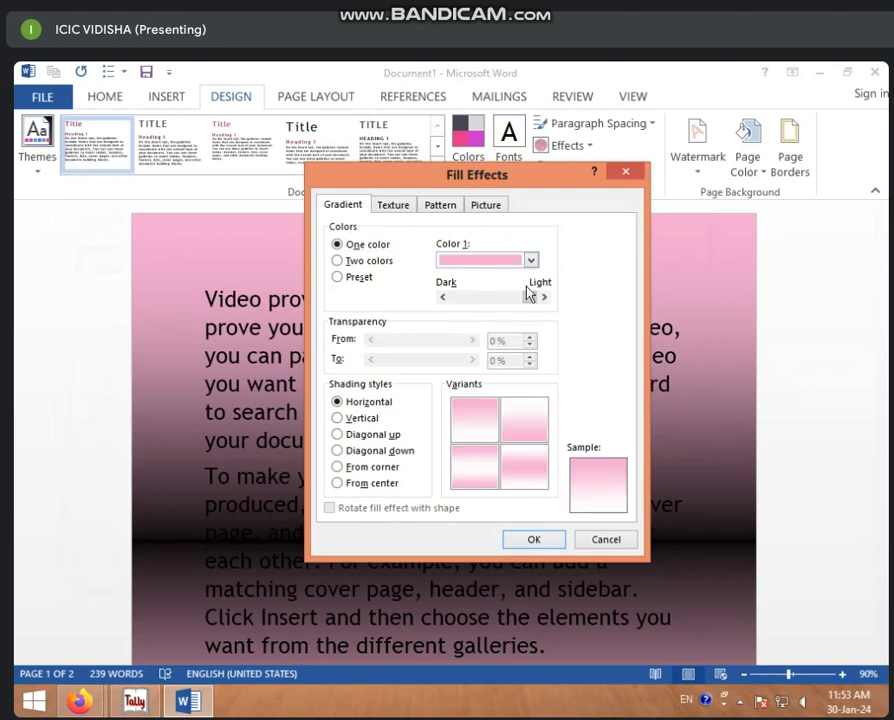
mouse_move(531, 300)
left_mouse_down()
mouse_move(460, 300)
mouse_move(540, 302)
left_mouse_up()
left_click(534, 541)
Step: Set the page colour to a solid pink swatch
scroll(538, 465, "down", 2)
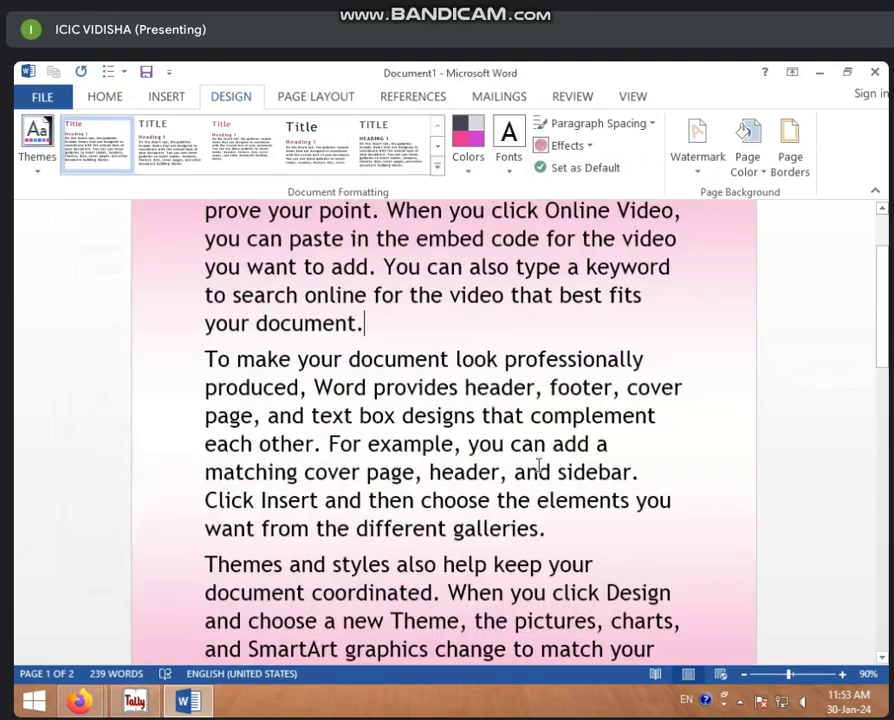
scroll(538, 460, "down", 2)
scroll(540, 456, "down", 2)
scroll(536, 452, "up", 5)
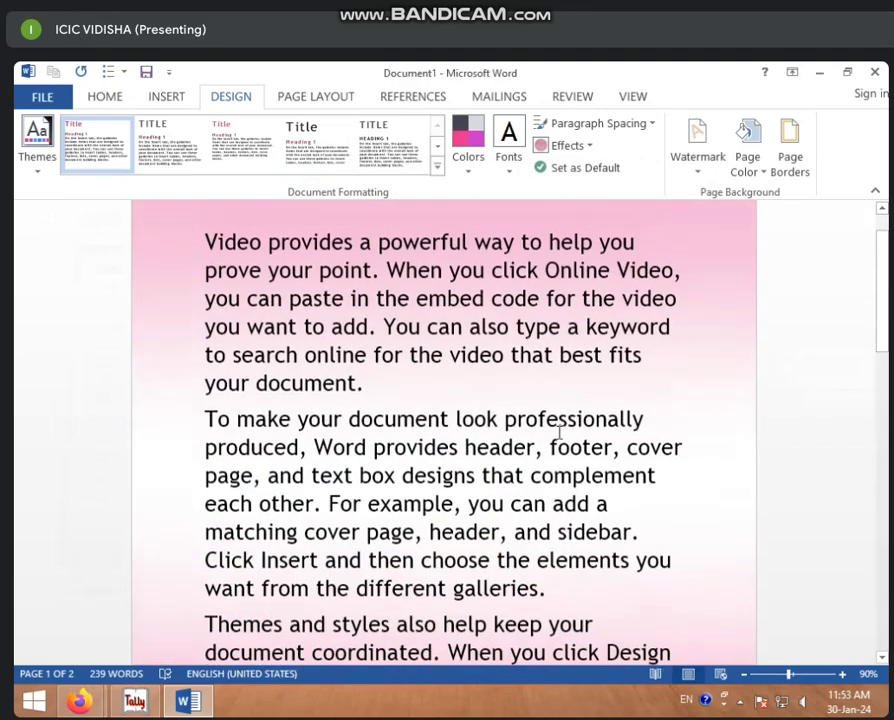
scroll(560, 432, "up", 1)
left_click(763, 170)
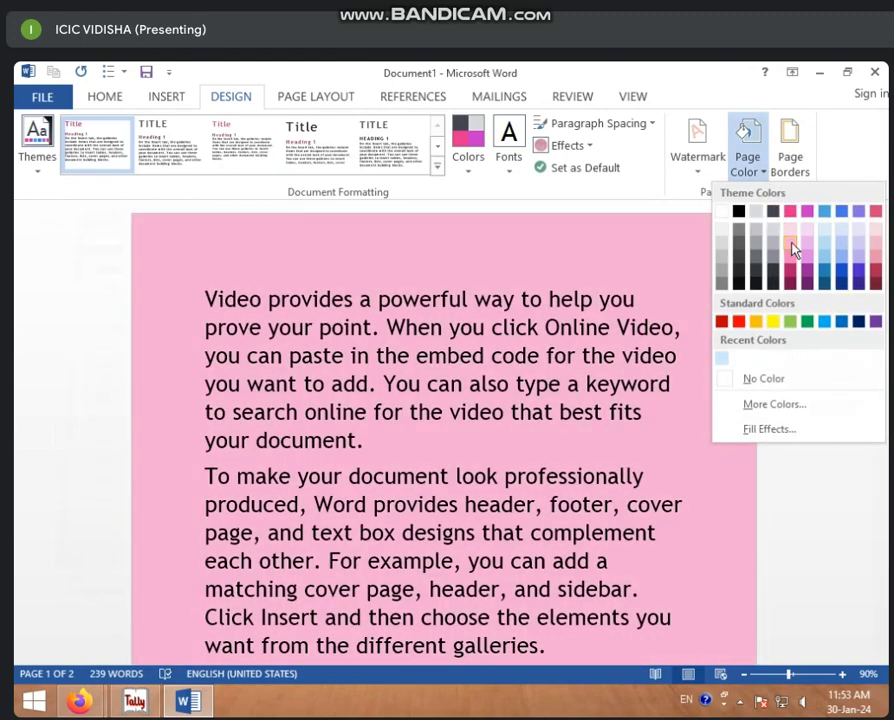
left_click(791, 248)
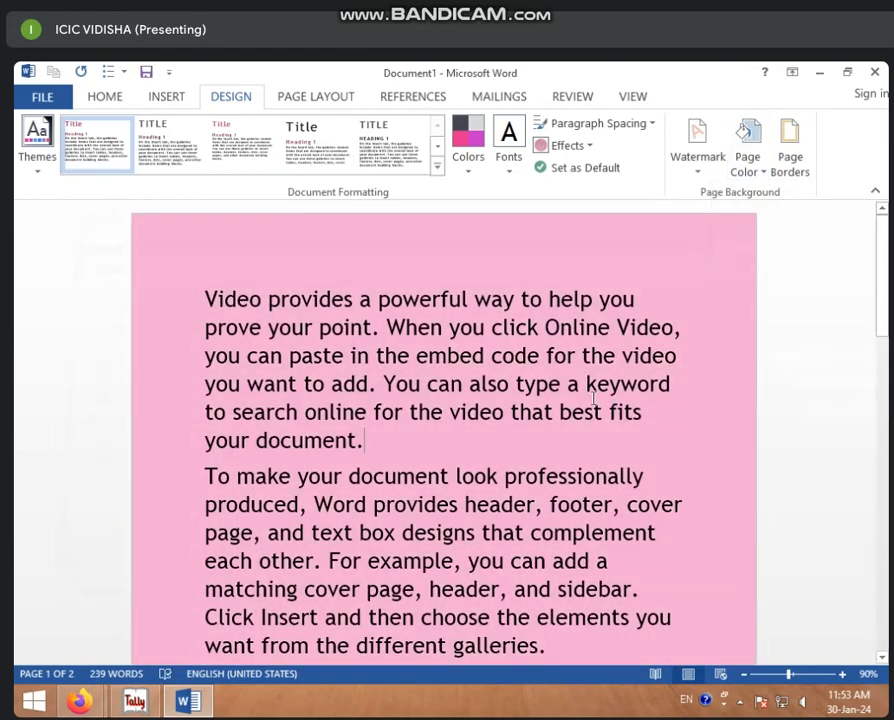
Step: Reopen the Page Color choices to reach the fill settings
scroll(594, 400, "down", 2)
scroll(594, 400, "down", 1)
scroll(594, 374, "up", 1)
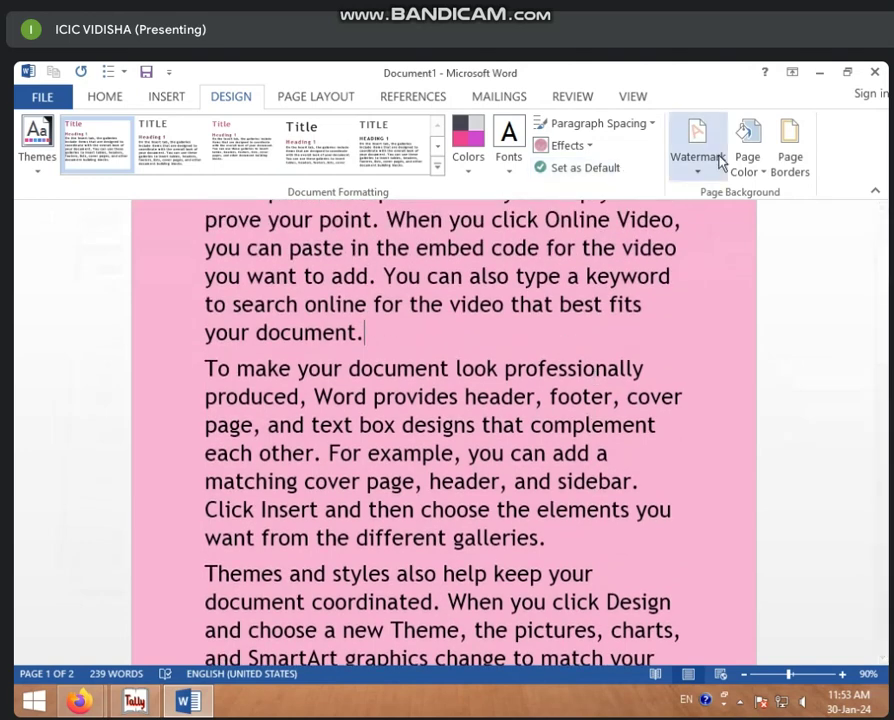
left_click(758, 172)
Step: Set a two-colour gradient with pink as Color 1 and light blue as Color 2
left_click(774, 432)
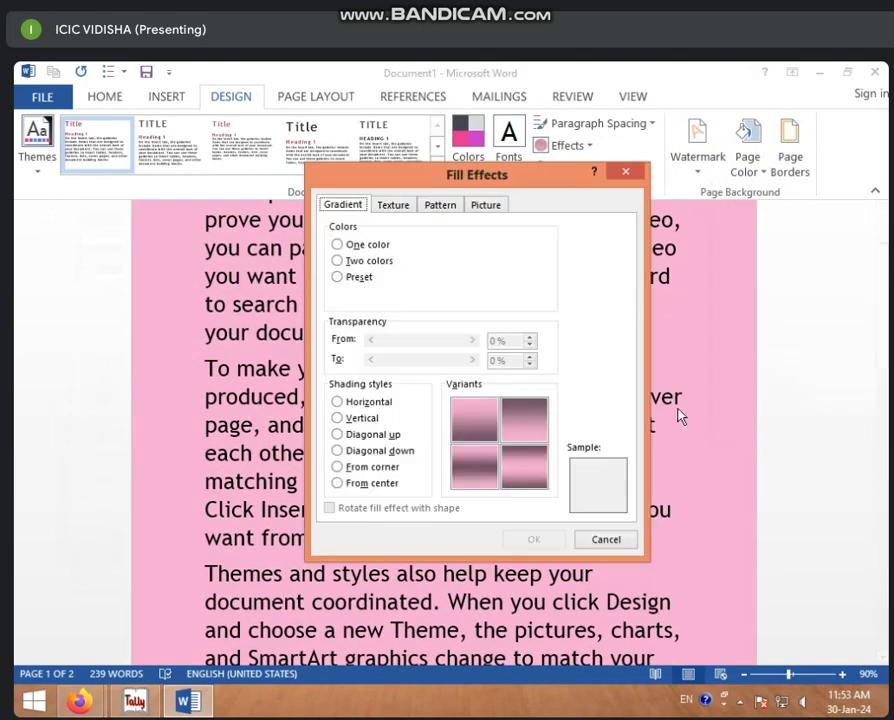
left_click(370, 262)
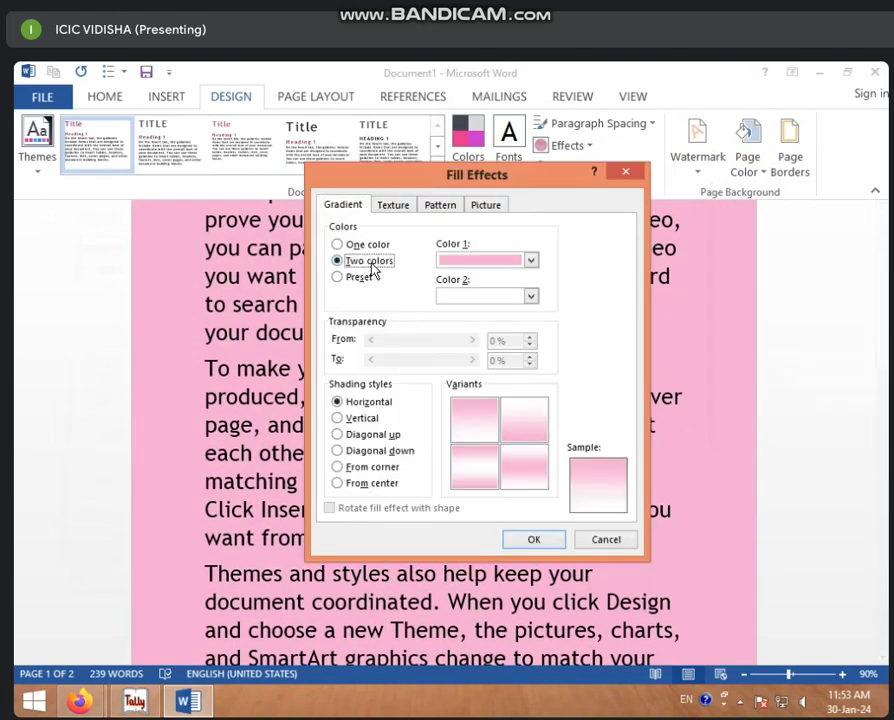
left_click(530, 261)
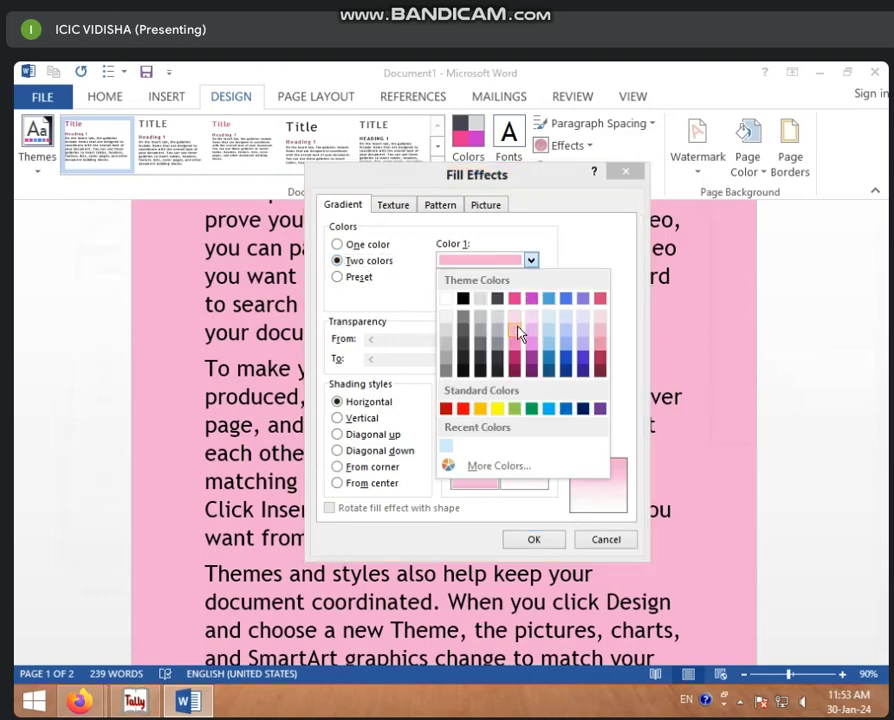
left_click(520, 332)
left_click(531, 296)
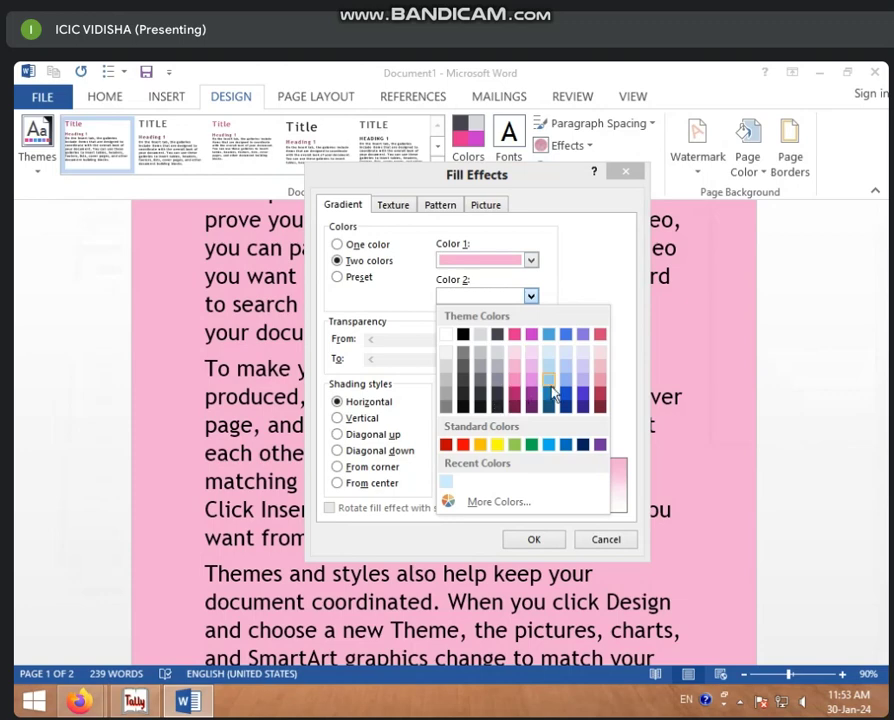
left_click(549, 381)
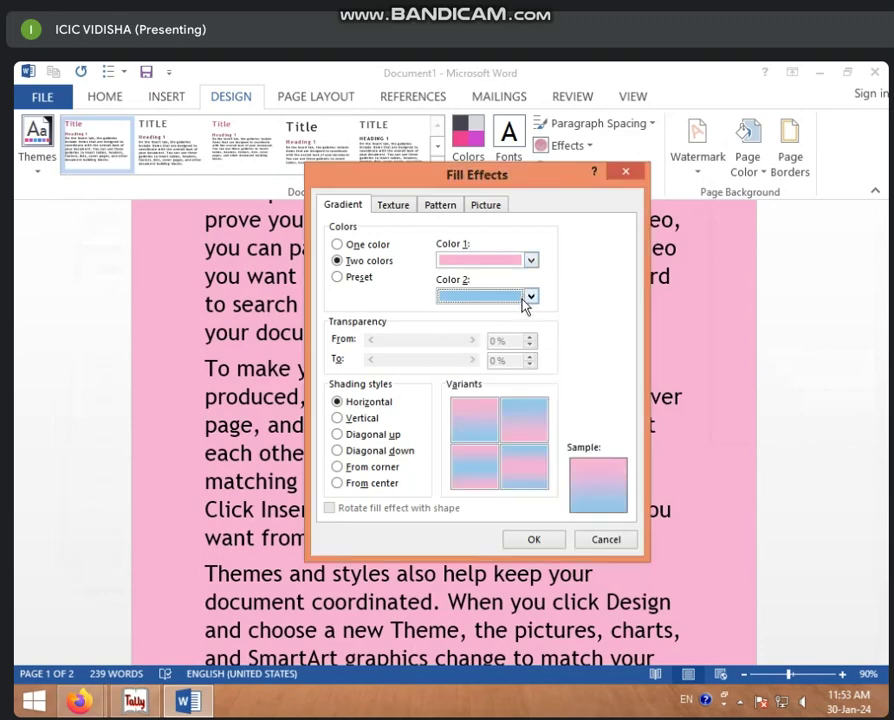
Step: Choose From center shading with pink outside and blue centre, and apply it
left_click(373, 421)
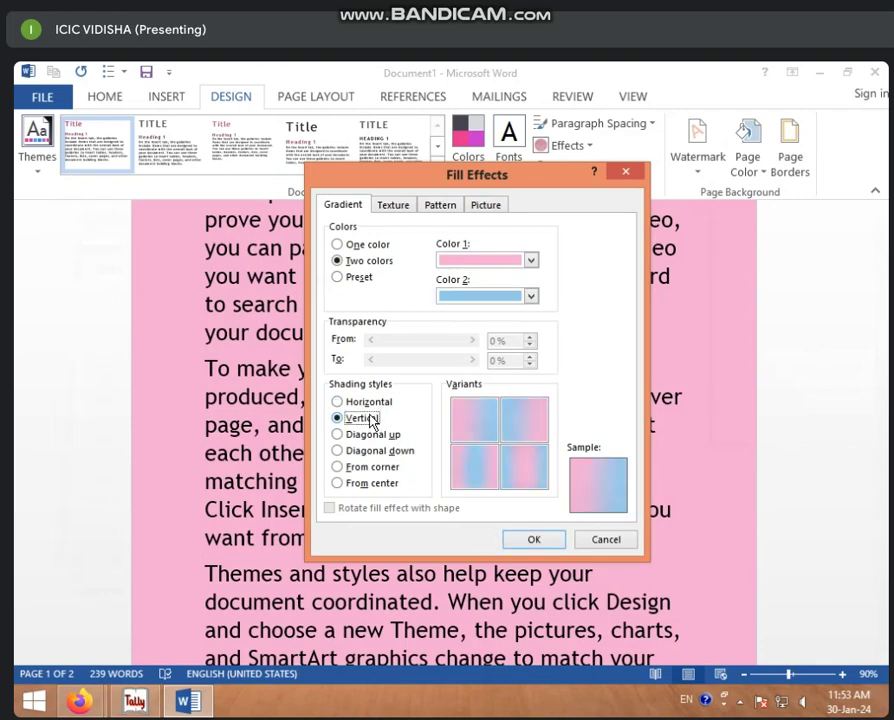
left_click(375, 435)
left_click(380, 452)
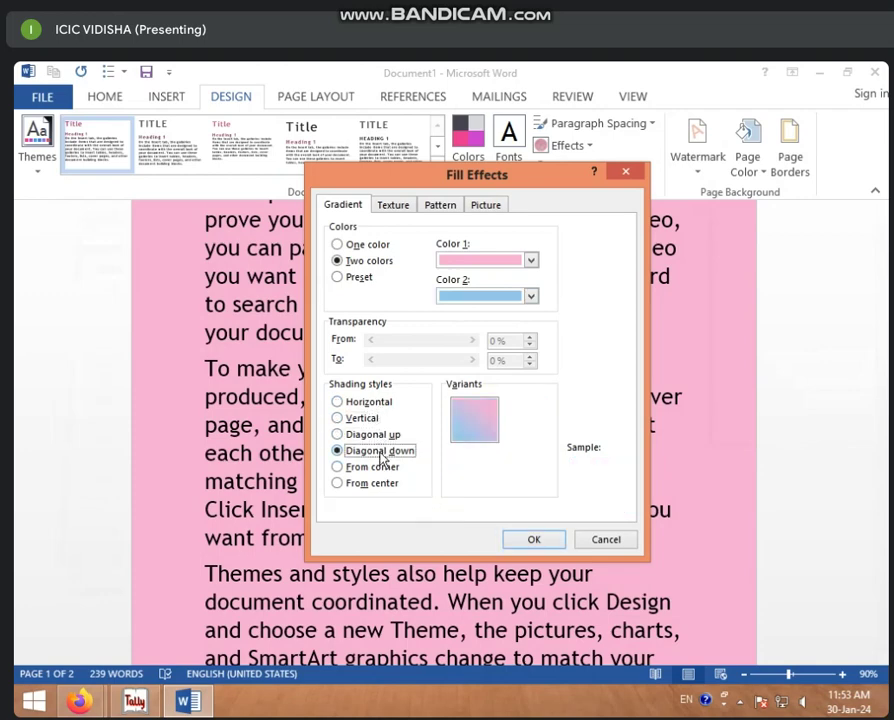
left_click(380, 474)
left_click(378, 488)
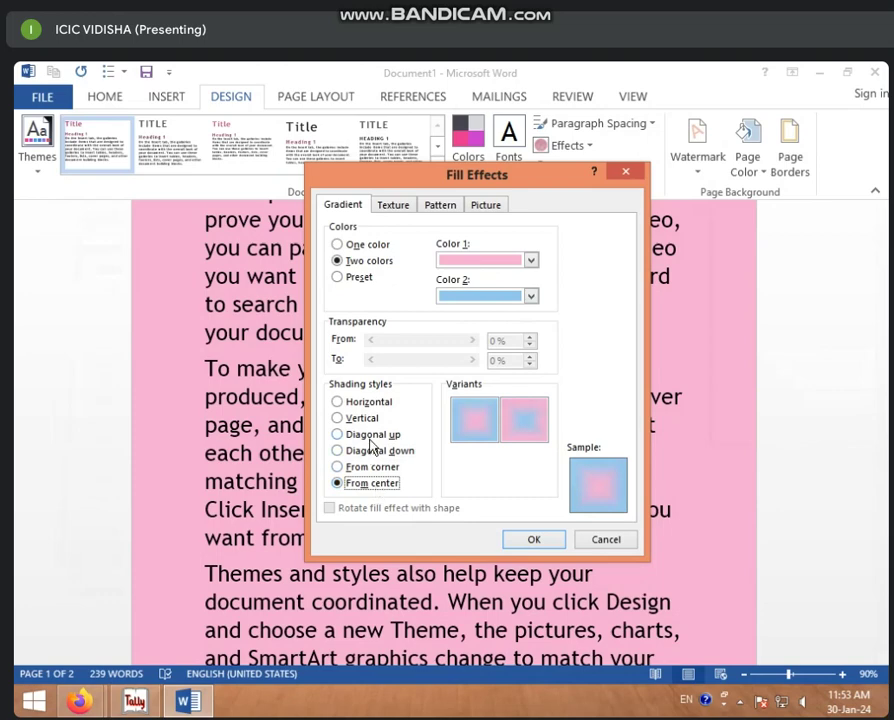
left_click(513, 425)
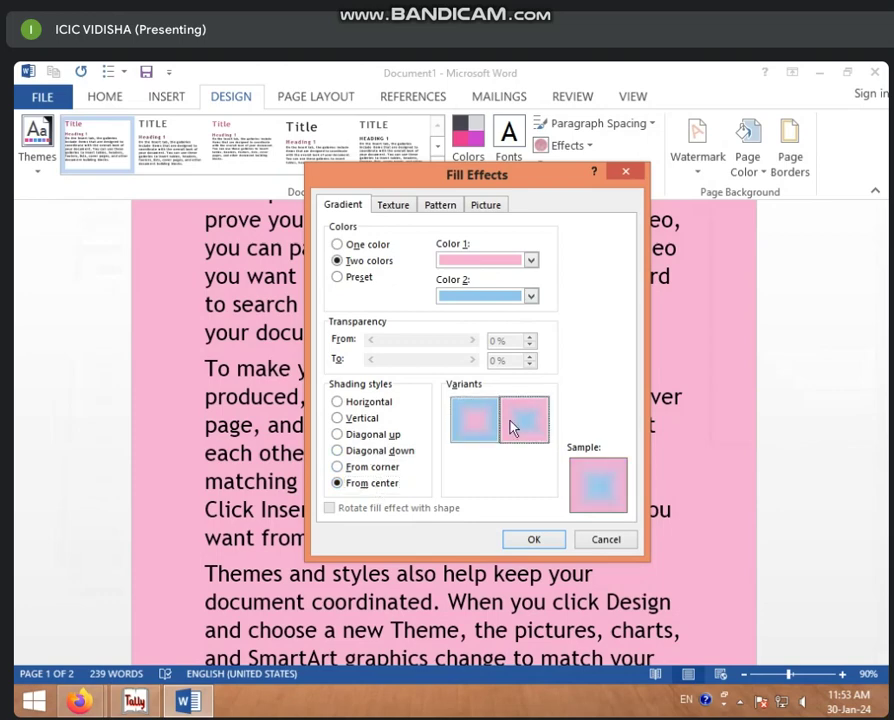
left_click(475, 428)
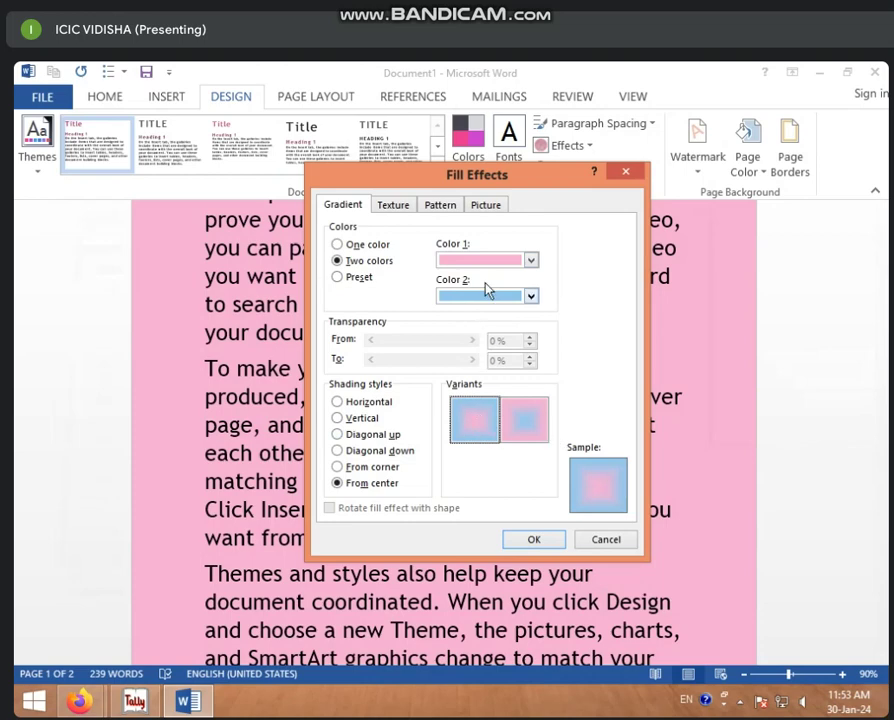
left_click(516, 409)
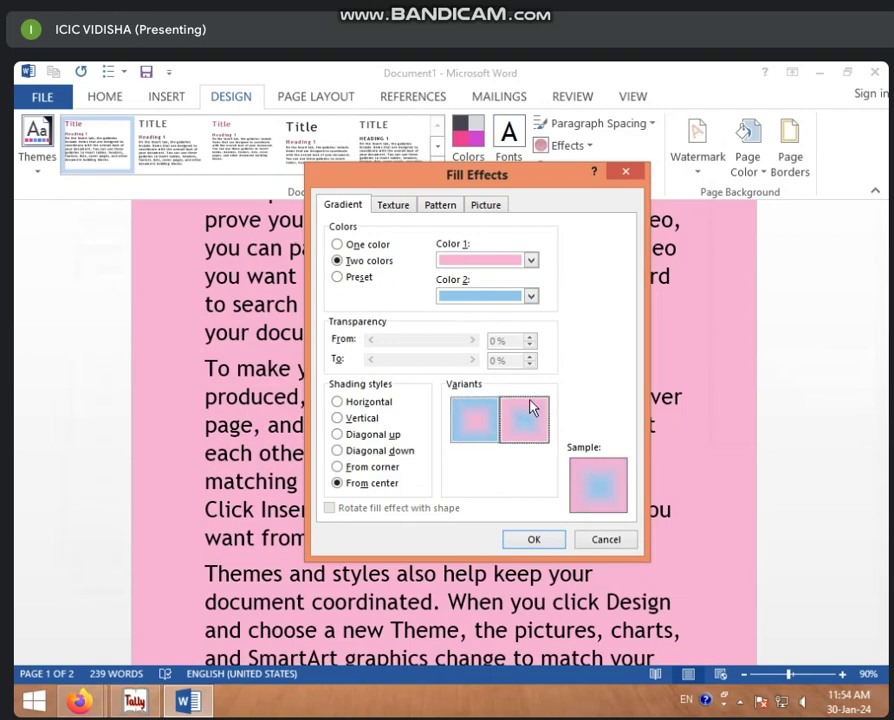
left_click(532, 539)
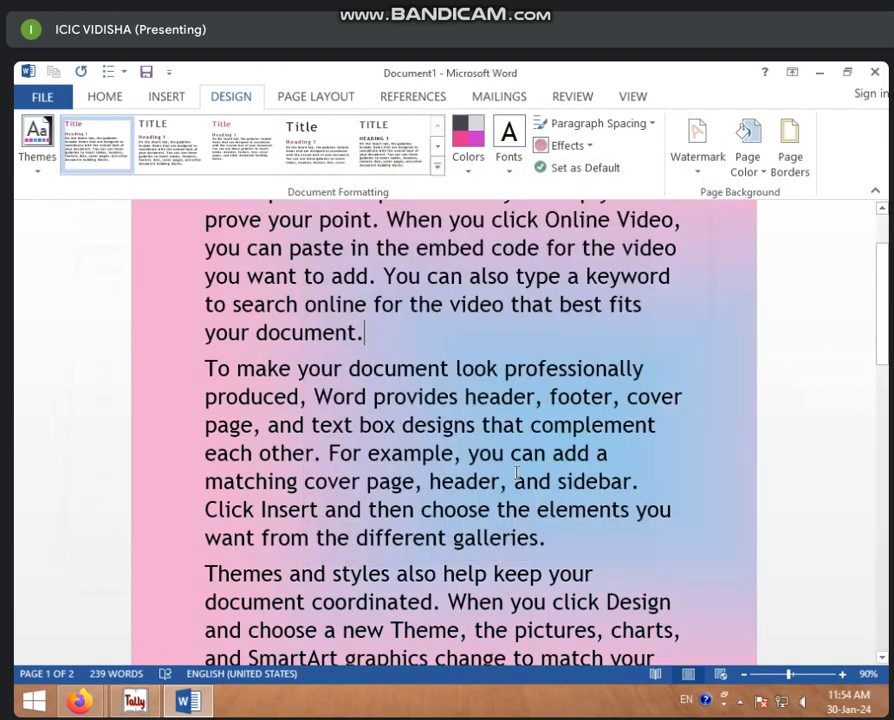
scroll(523, 420, "down", 1)
scroll(523, 420, "down", 2)
scroll(523, 420, "down", 2)
scroll(523, 420, "up", 2)
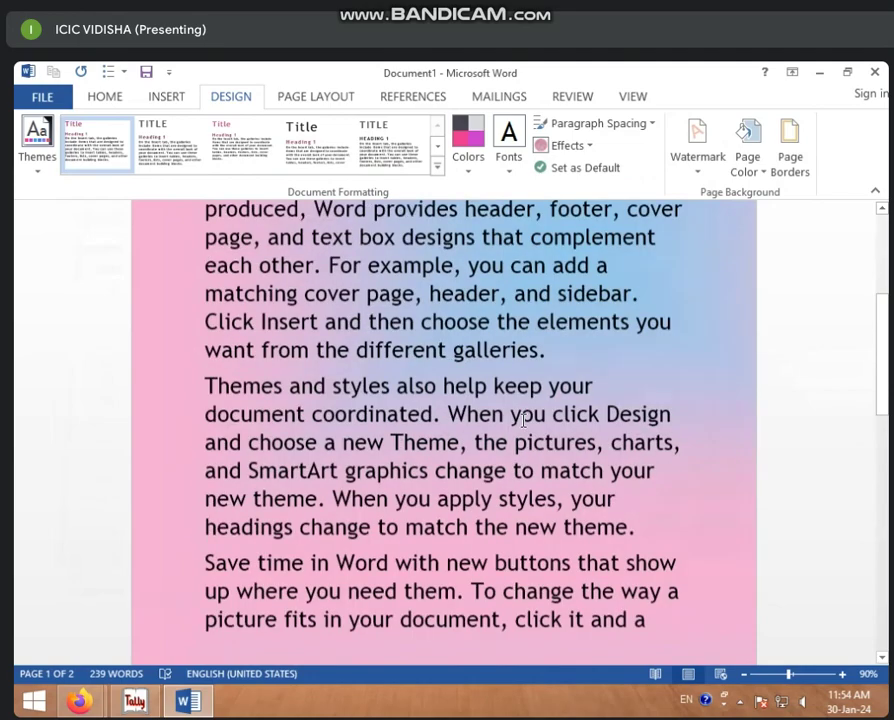
scroll(523, 420, "up", 3)
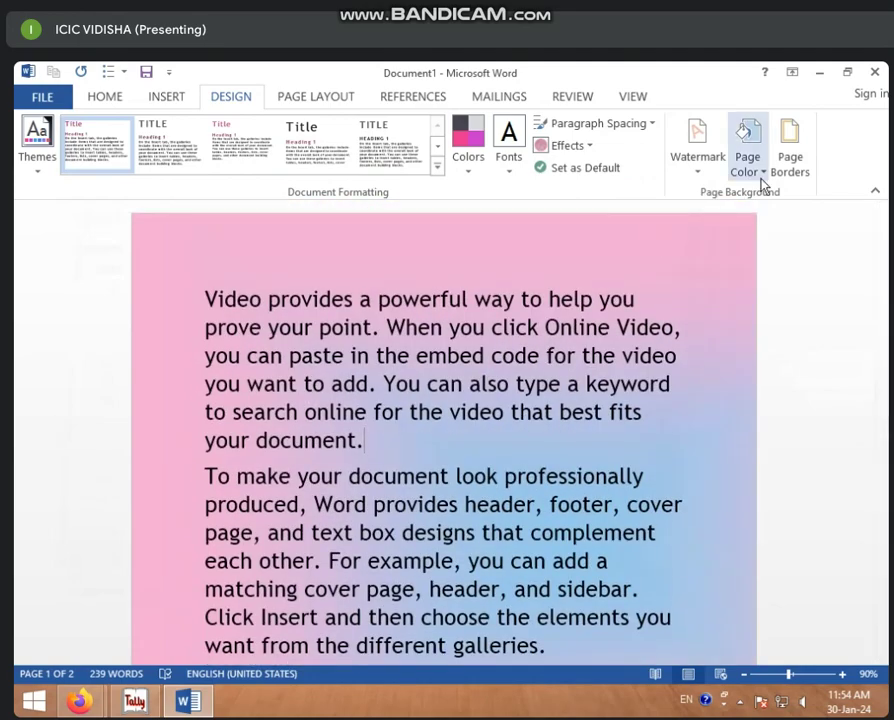
Step: Compare the Late Sunset, Nightfall and Horizon presets, settling on Early Sunset
left_click(748, 160)
left_click(757, 431)
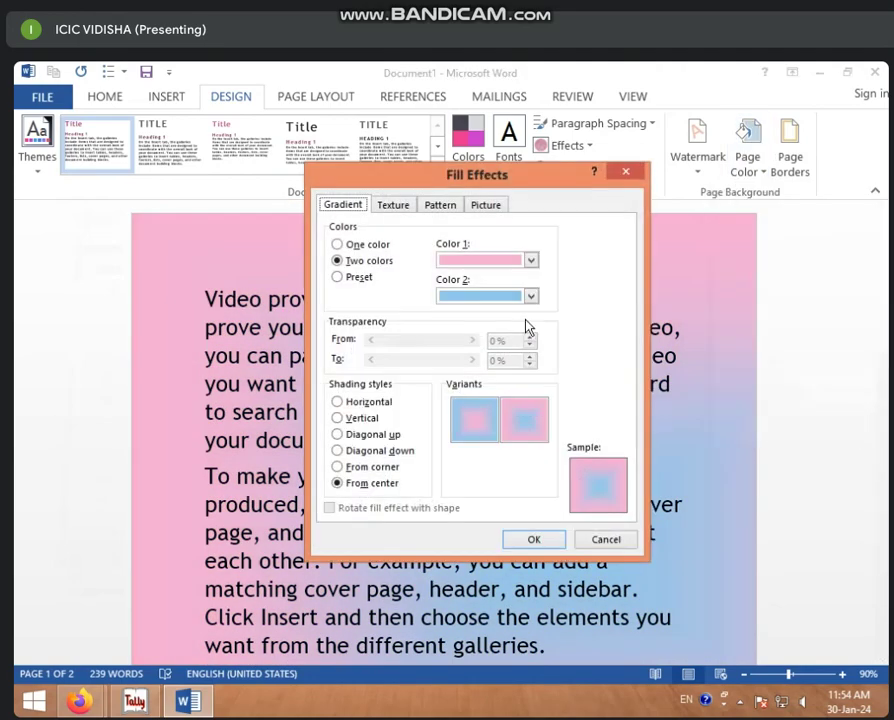
left_click(360, 280)
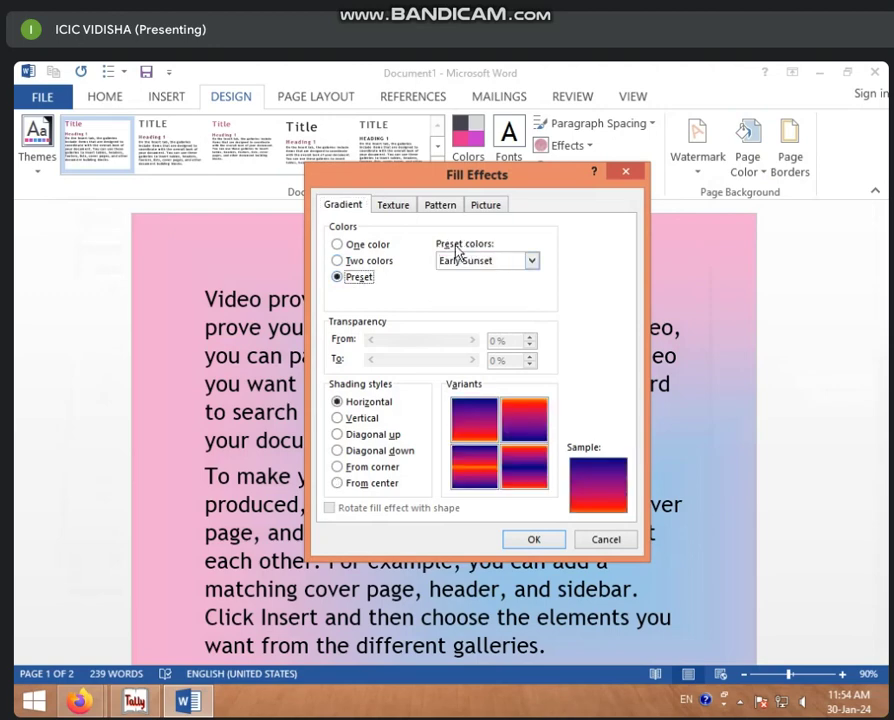
left_click(532, 262)
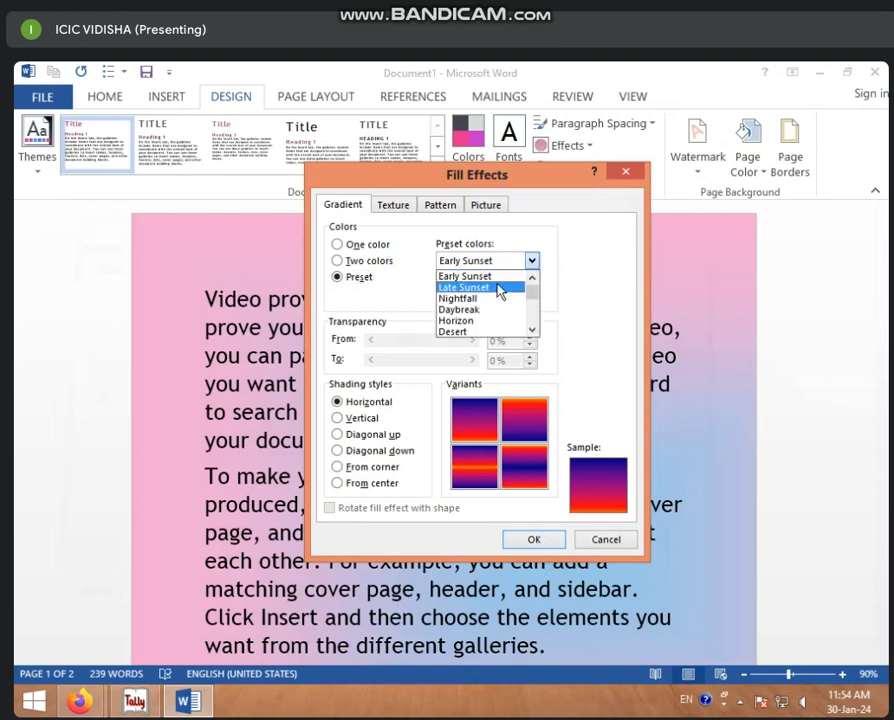
left_click(499, 288)
left_click(532, 261)
left_click(477, 298)
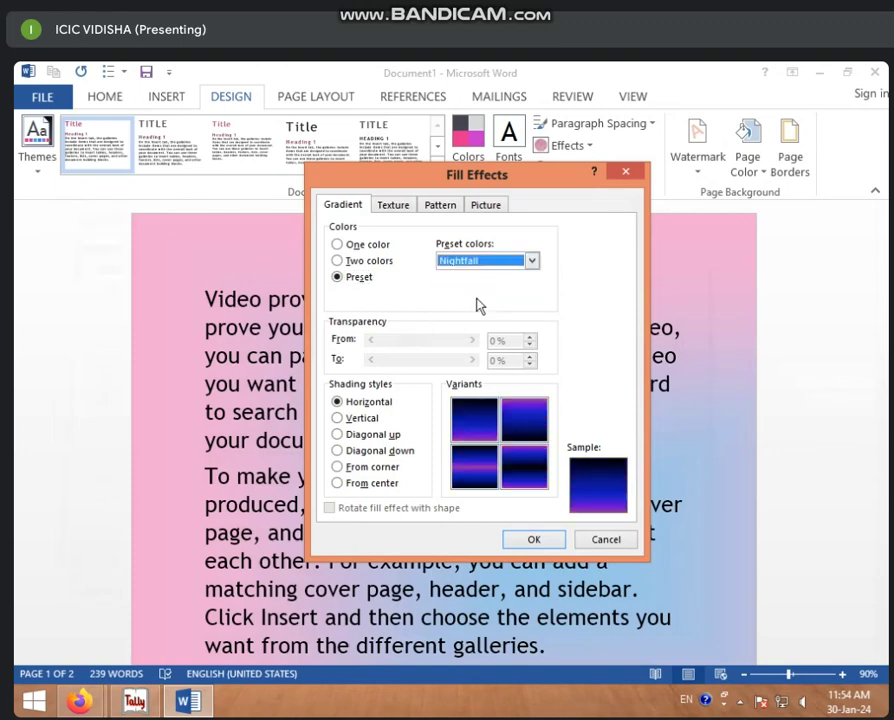
left_click(532, 261)
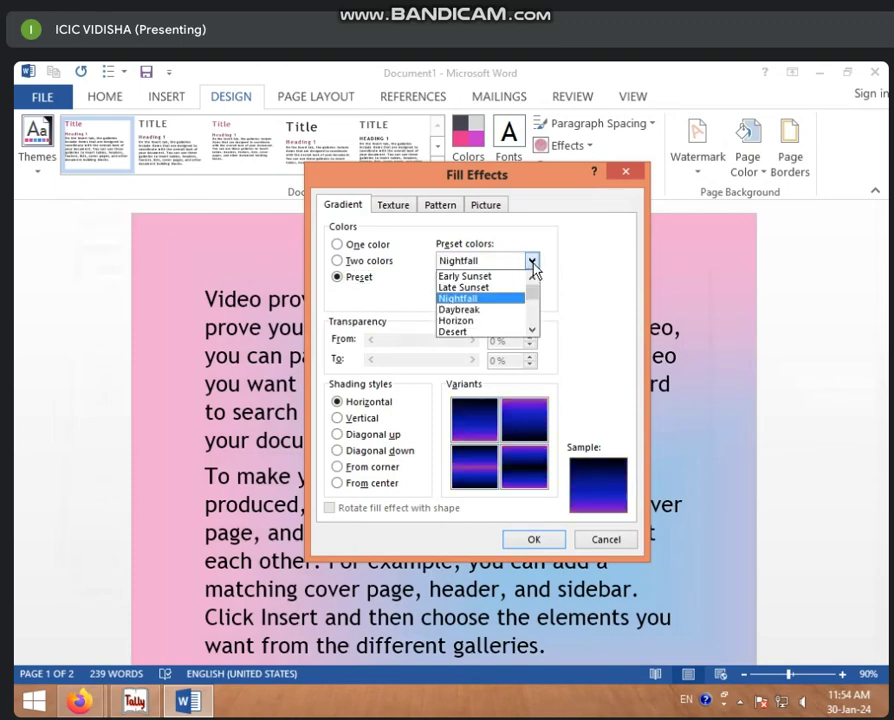
left_click(487, 321)
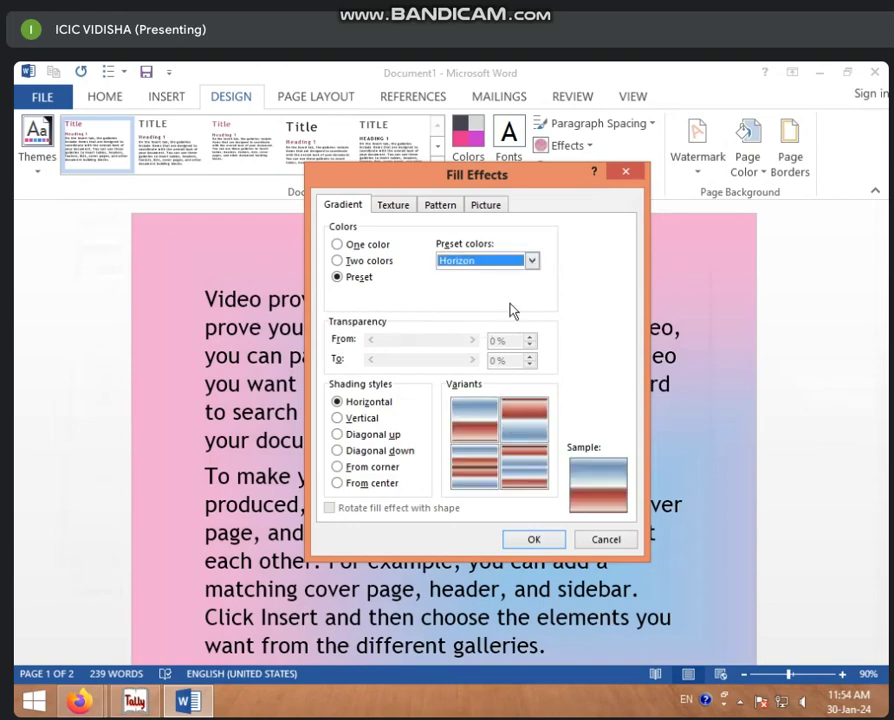
left_click(533, 261)
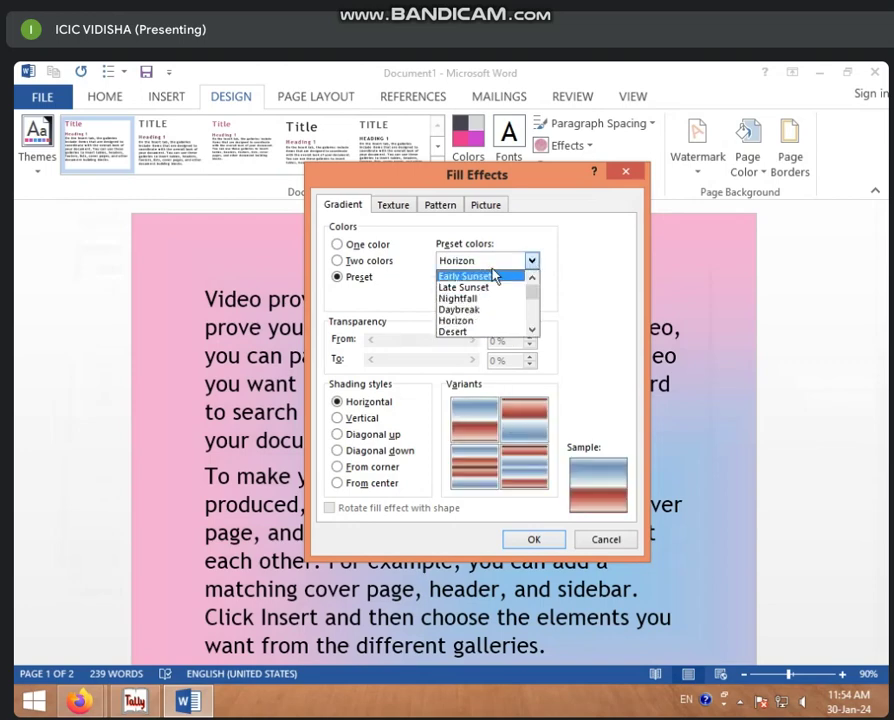
left_click(500, 277)
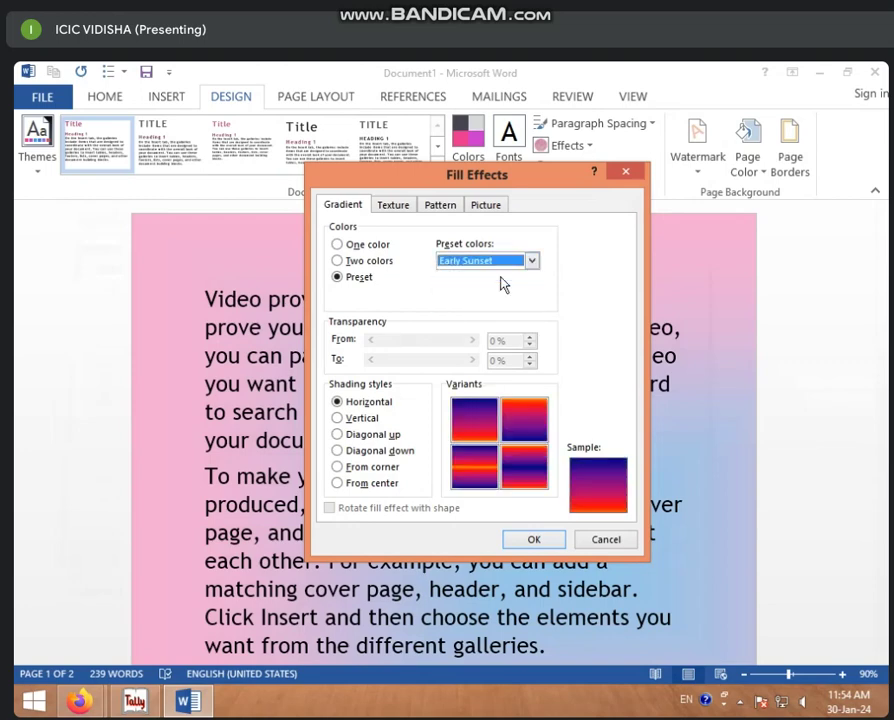
Step: Apply Early Sunset with Diagonal up shading in the top-right variant
left_click(364, 418)
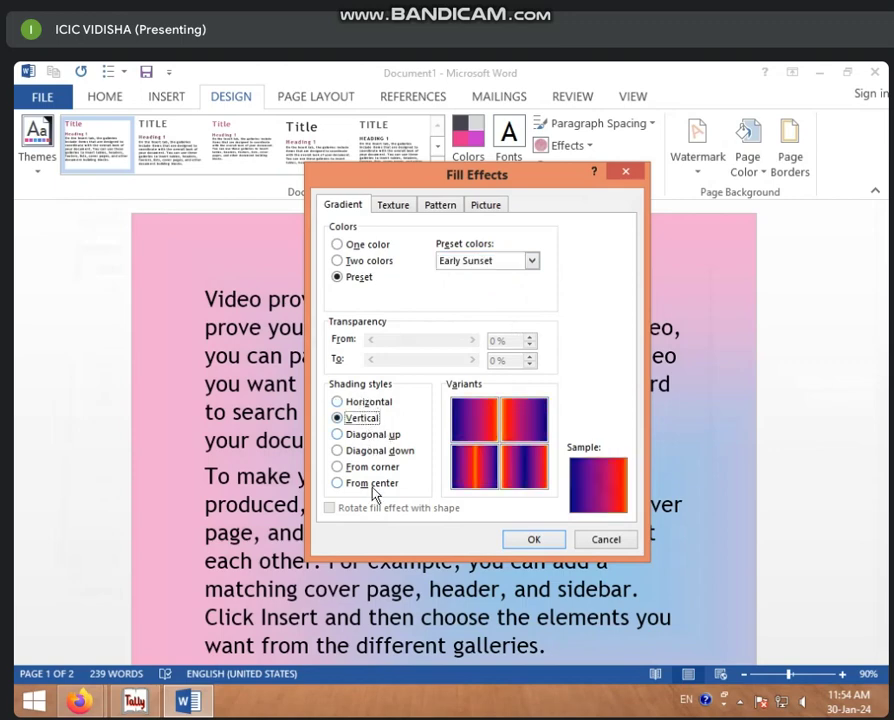
left_click(366, 436)
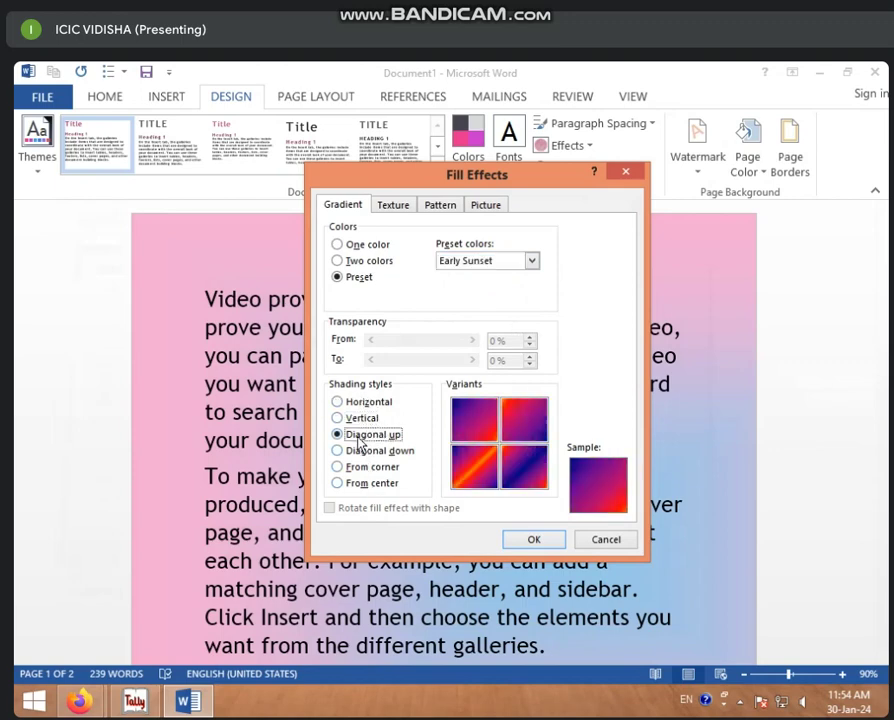
left_click(522, 474)
left_click(478, 474)
left_click(480, 412)
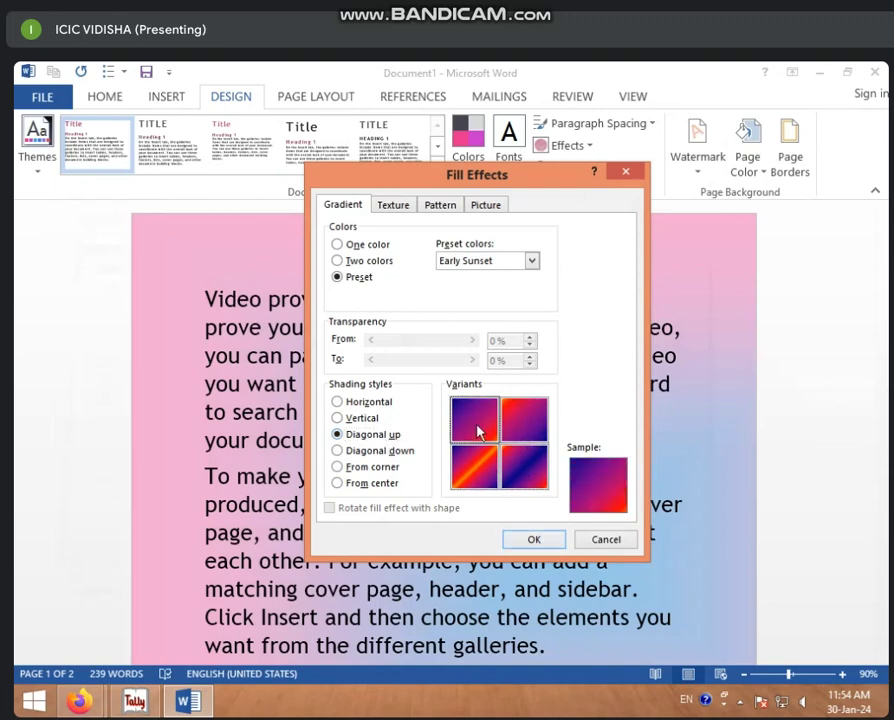
left_click(514, 429)
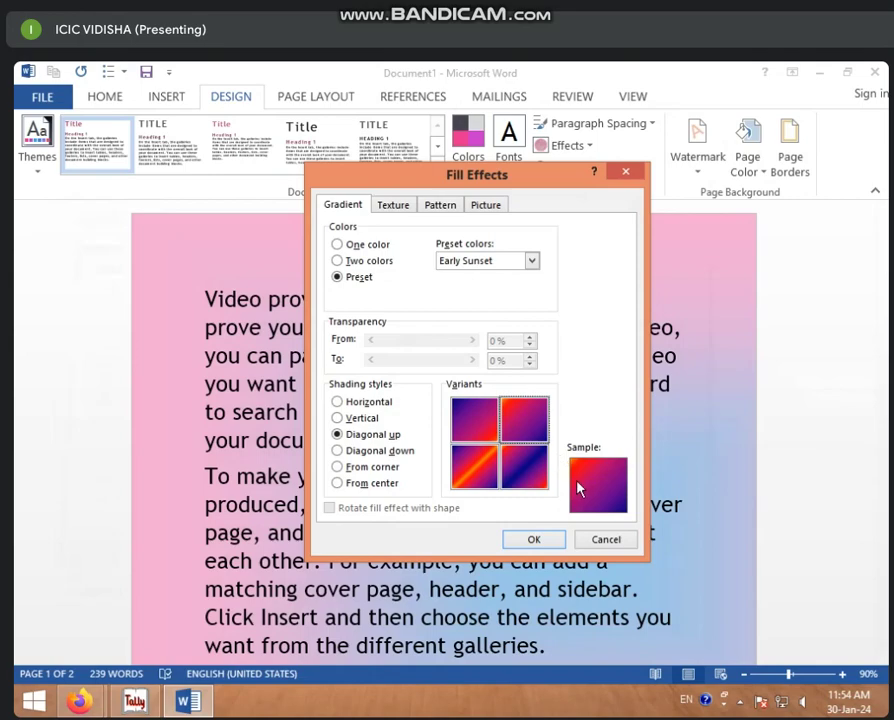
left_click(535, 541)
scroll(567, 459, "down", 3)
scroll(567, 459, "down", 2)
scroll(567, 459, "up", 2)
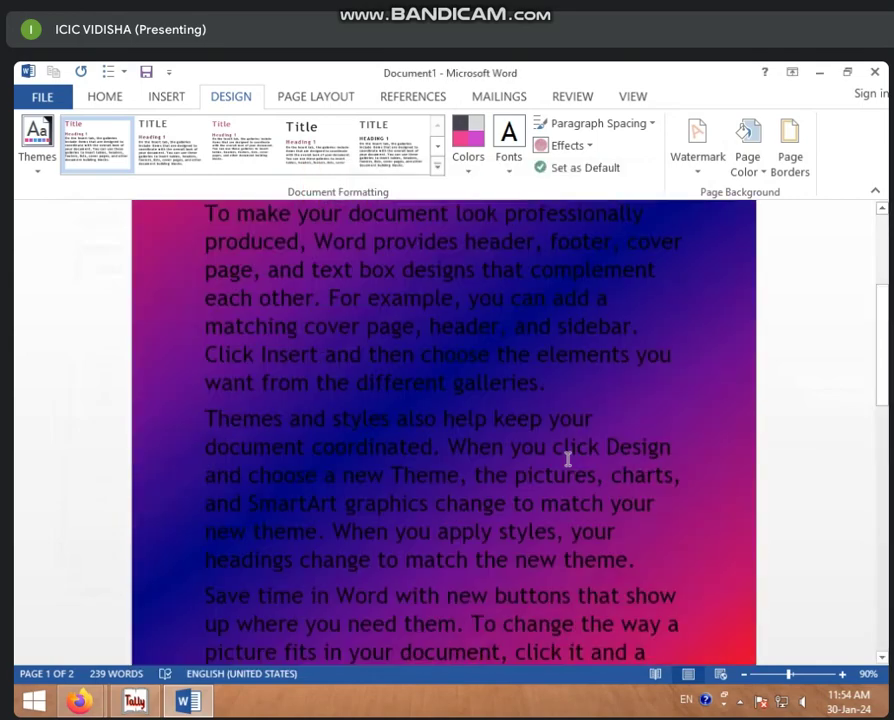
scroll(567, 459, "up", 1)
scroll(567, 459, "up", 2)
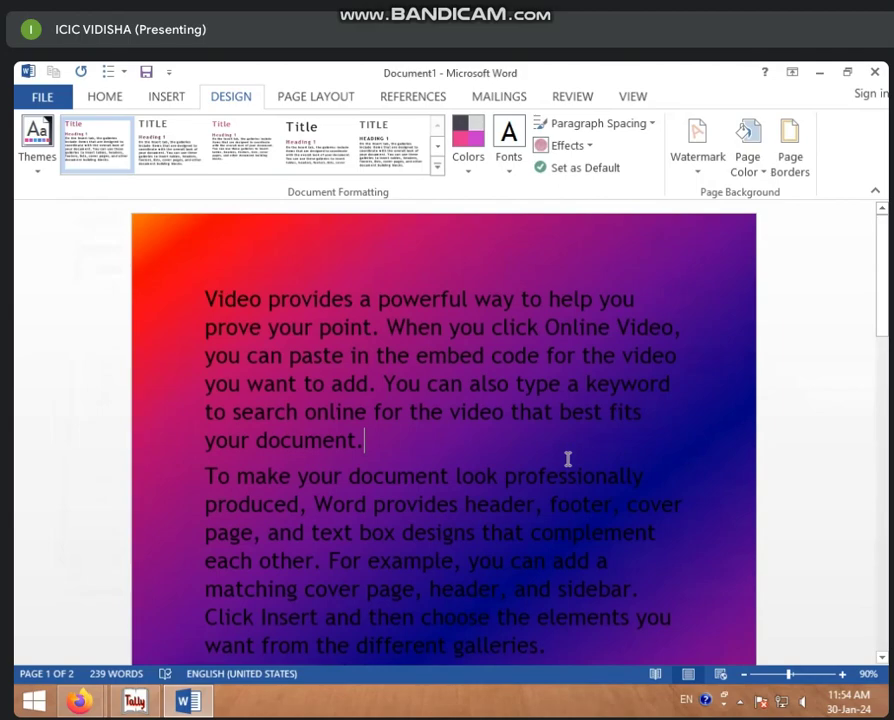
Step: Switch the Fill Effects preset to Fog and apply it to the page
left_click(763, 178)
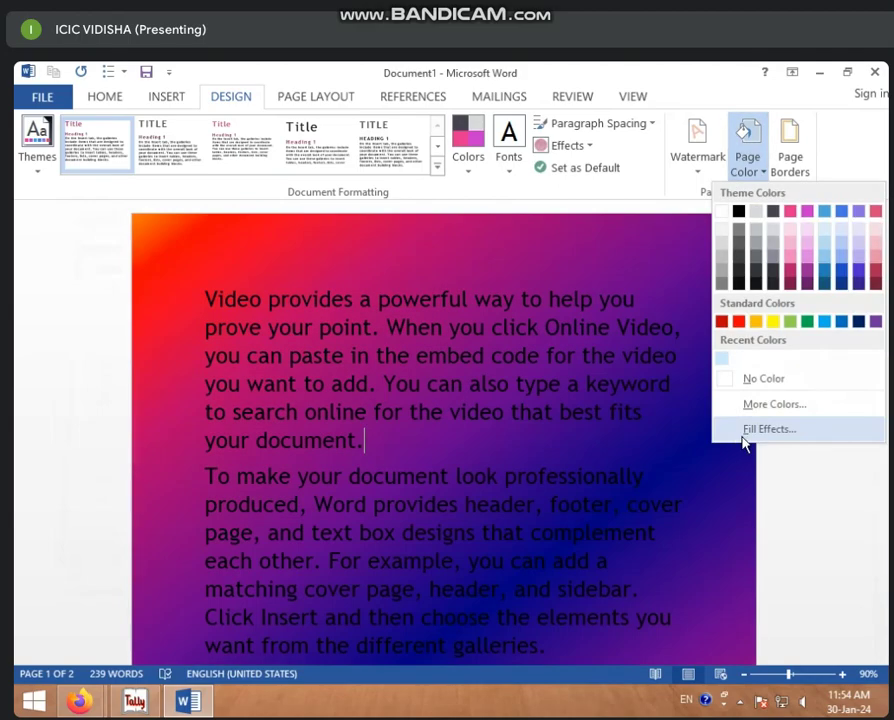
left_click(739, 440)
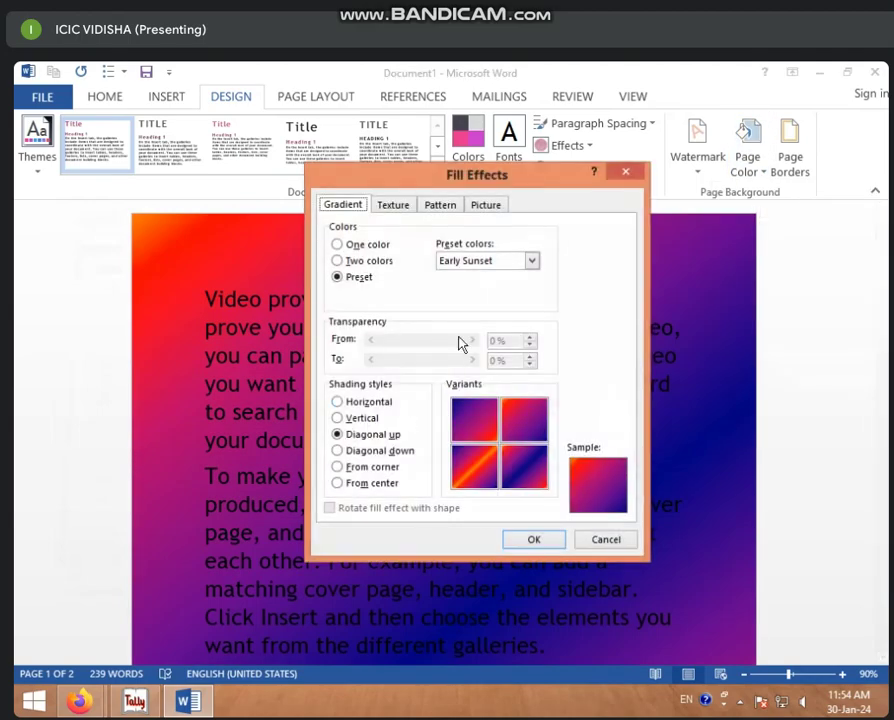
left_click(533, 261)
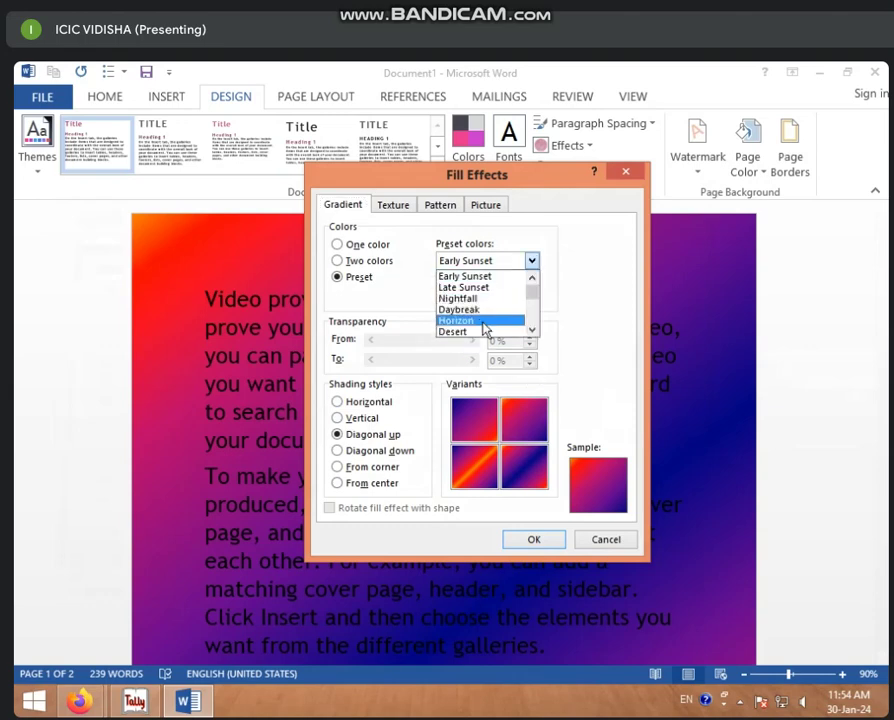
scroll(460, 322, "down", 2)
left_click(469, 321)
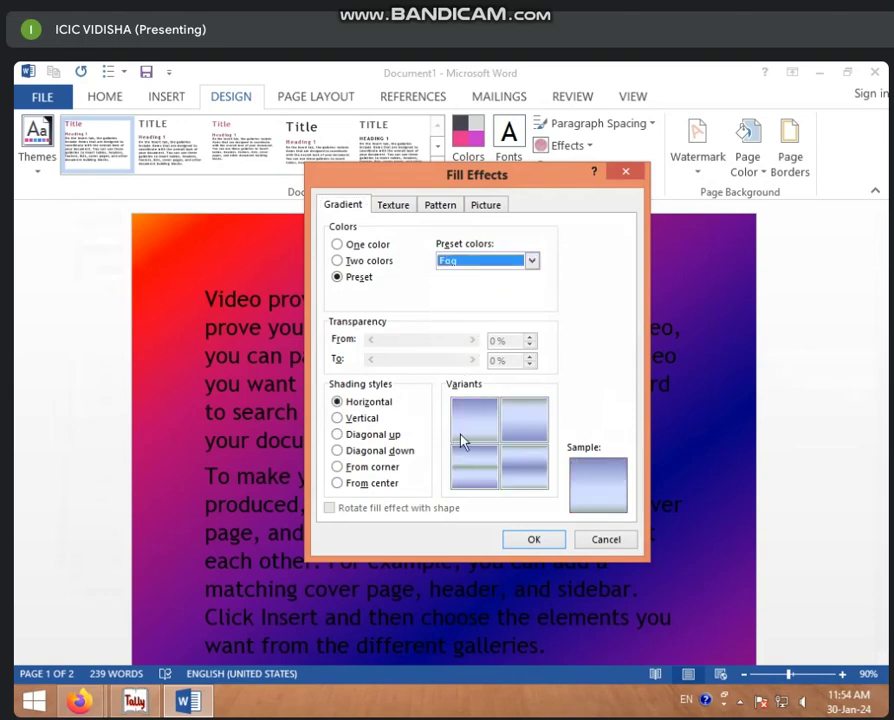
left_click(536, 540)
scroll(466, 380, "down", 4)
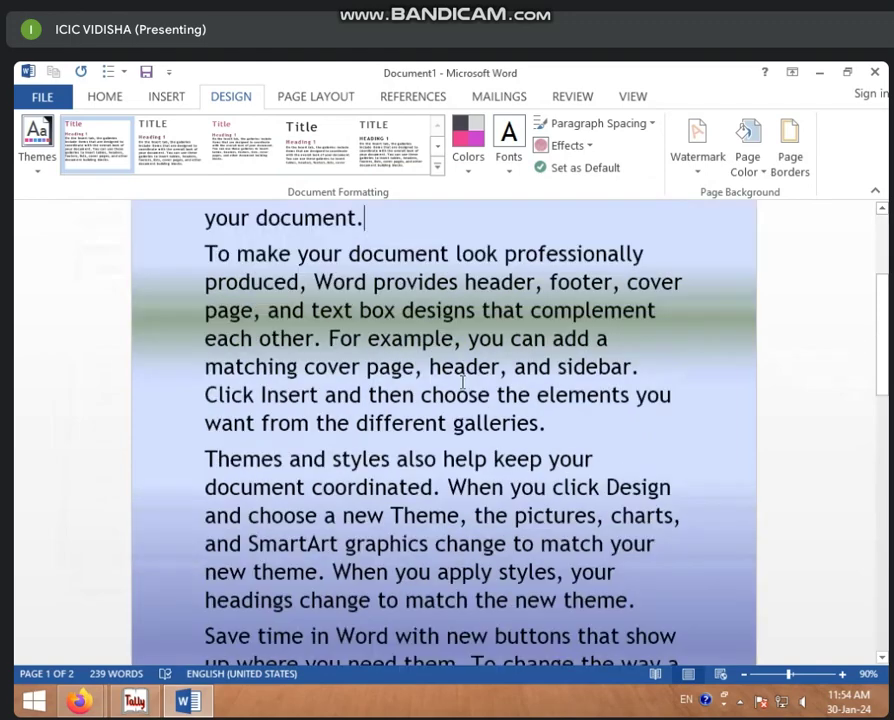
scroll(485, 398, "down", 5)
scroll(492, 400, "up", 2)
scroll(490, 390, "up", 3)
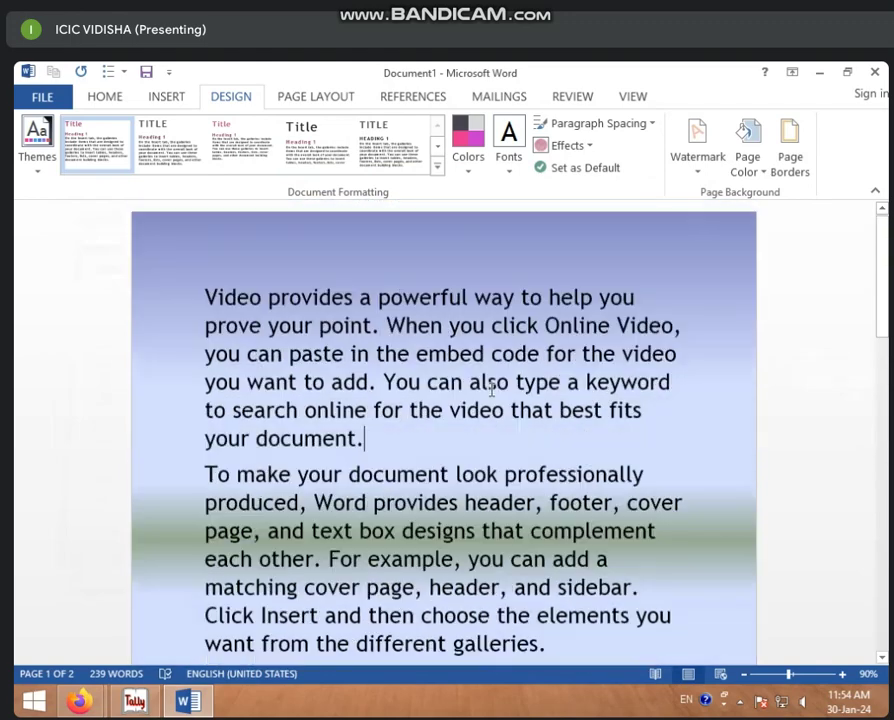
left_click(748, 178)
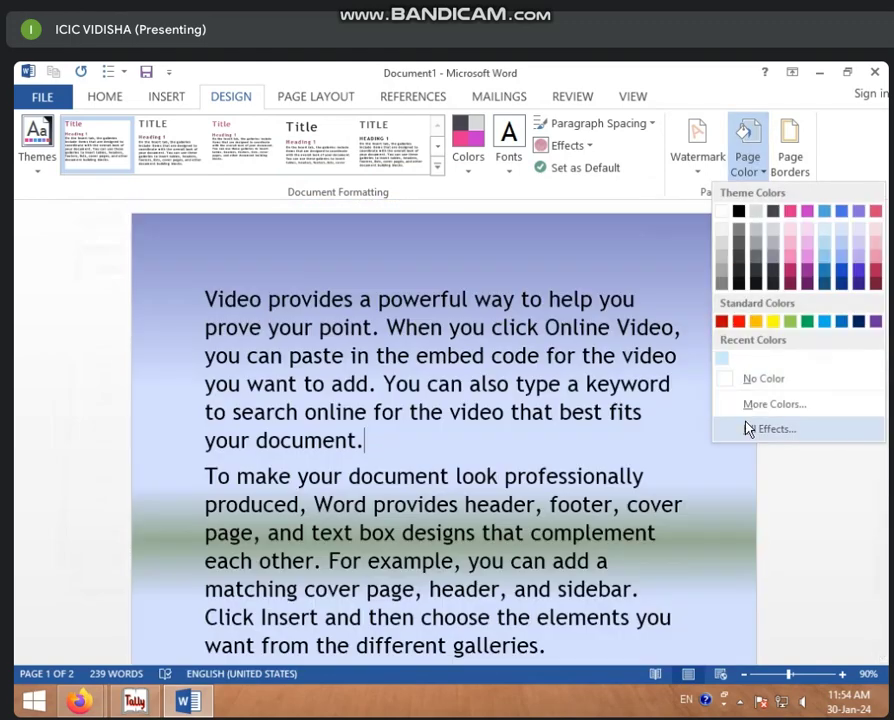
Step: Open Fill Effects and try a two-colour gradient with white as the second colour
left_click(768, 429)
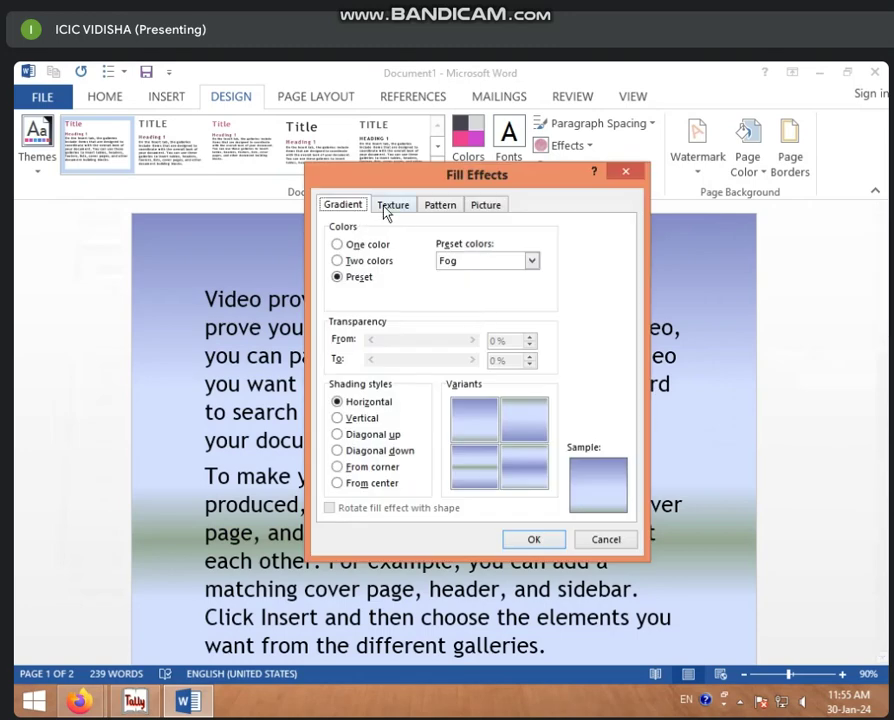
left_click(345, 245)
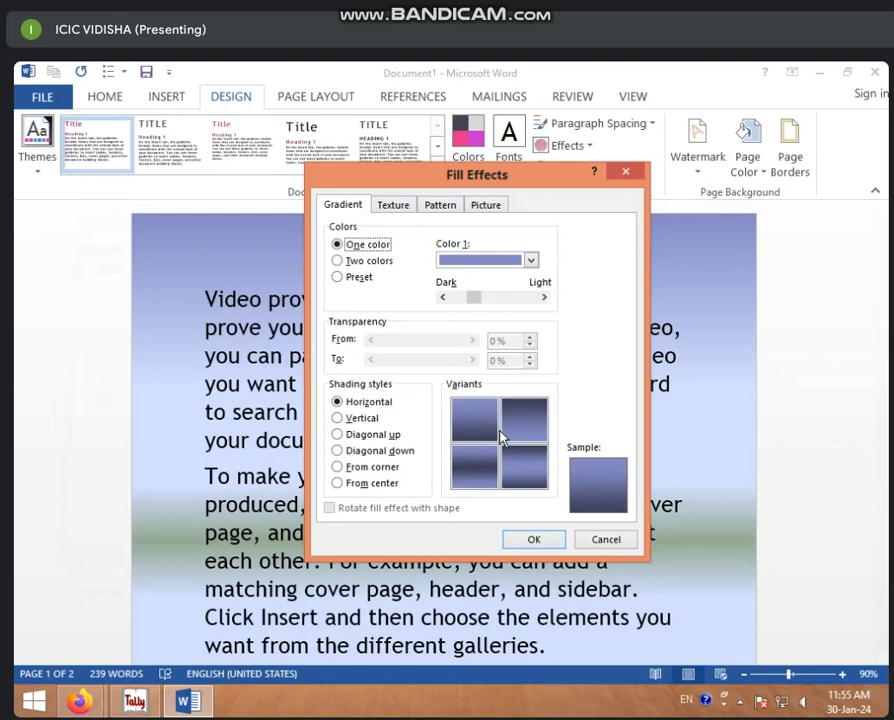
left_click(362, 261)
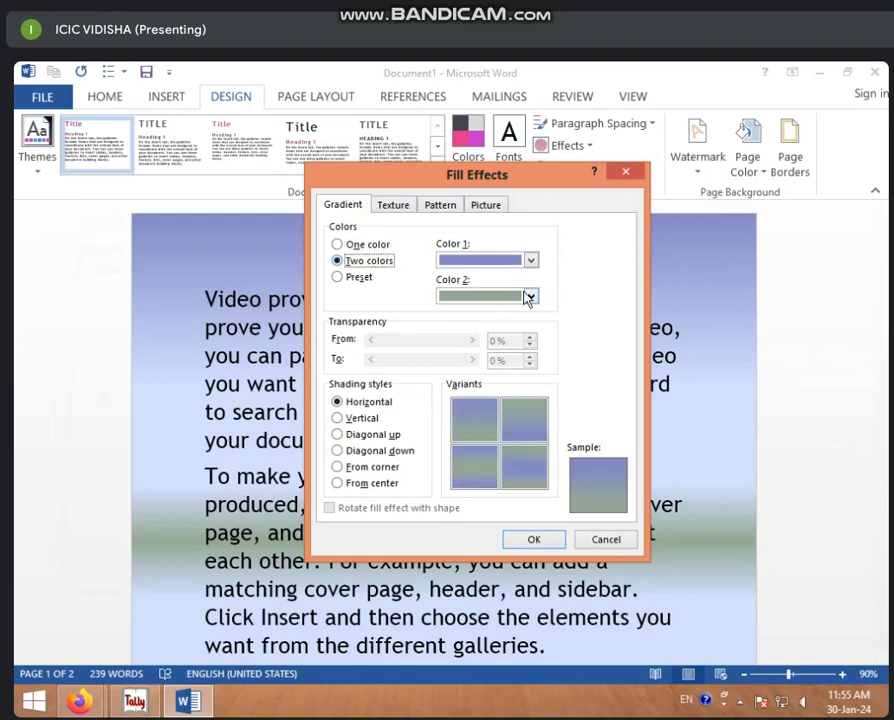
left_click(529, 296)
left_click(446, 336)
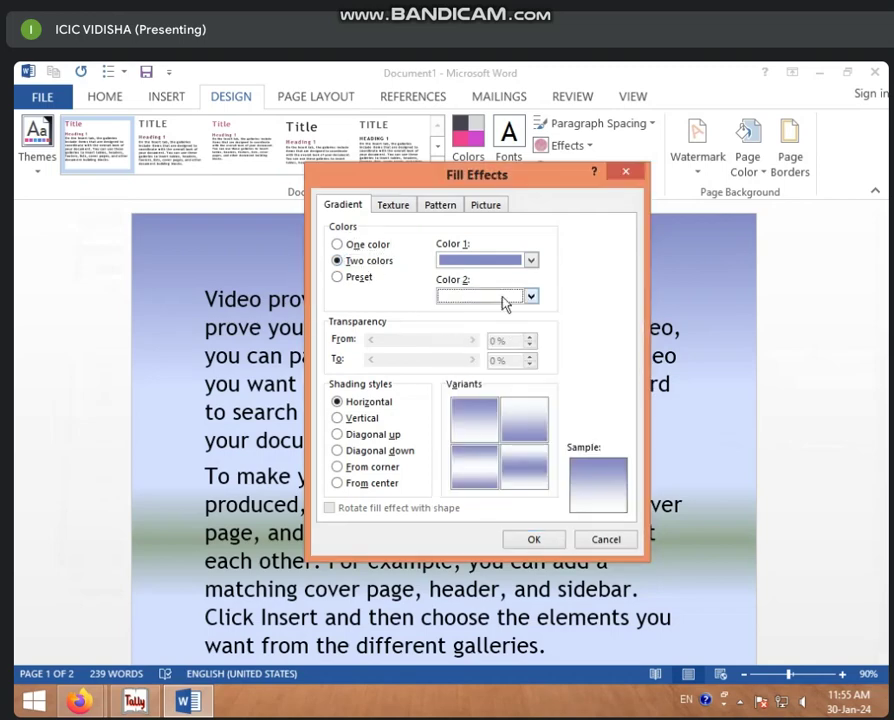
Step: Switch back to a one-colour gradient, darken the shading, and make Color 1 white
left_click(358, 245)
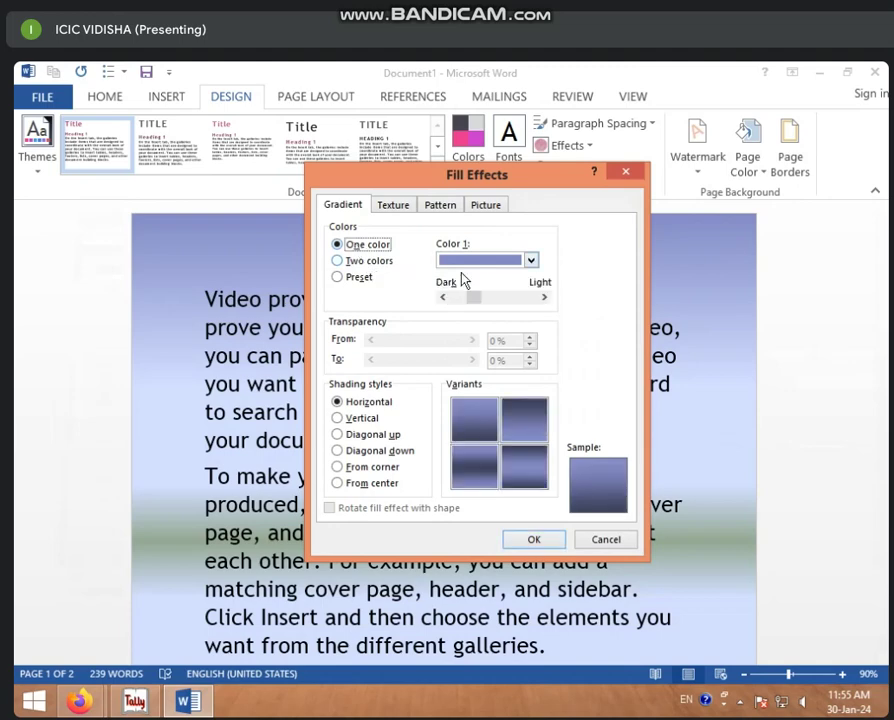
mouse_move(474, 298)
left_mouse_down()
mouse_move(457, 299)
mouse_move(536, 297)
left_mouse_up()
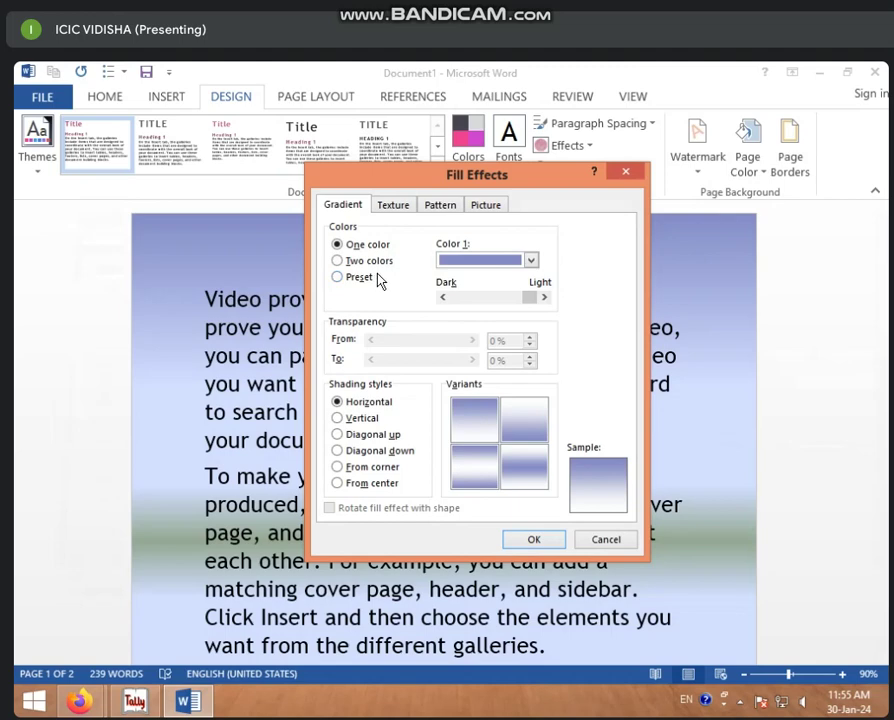
left_click(530, 260)
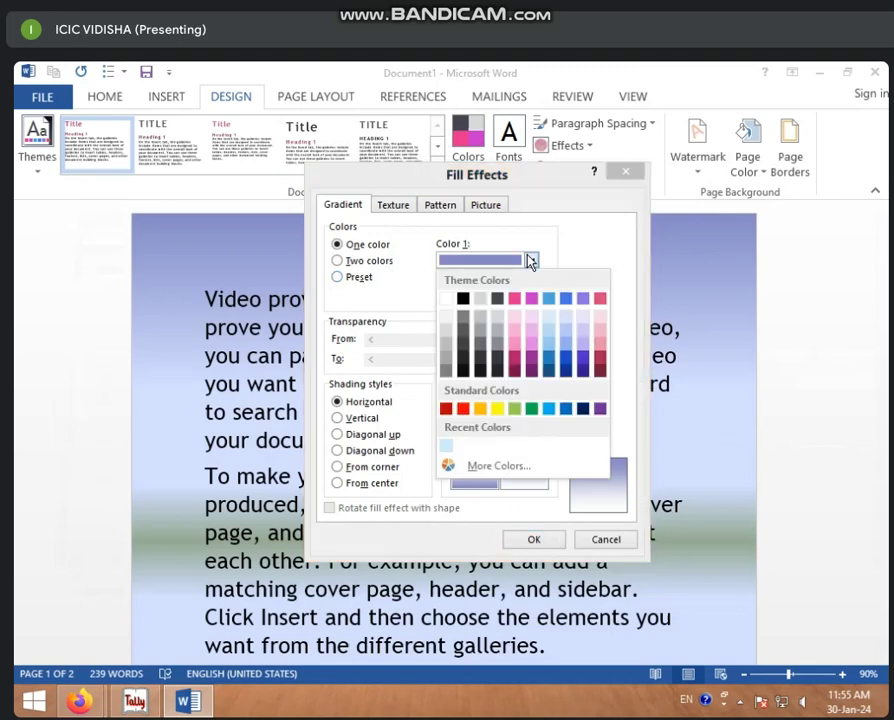
left_click(448, 298)
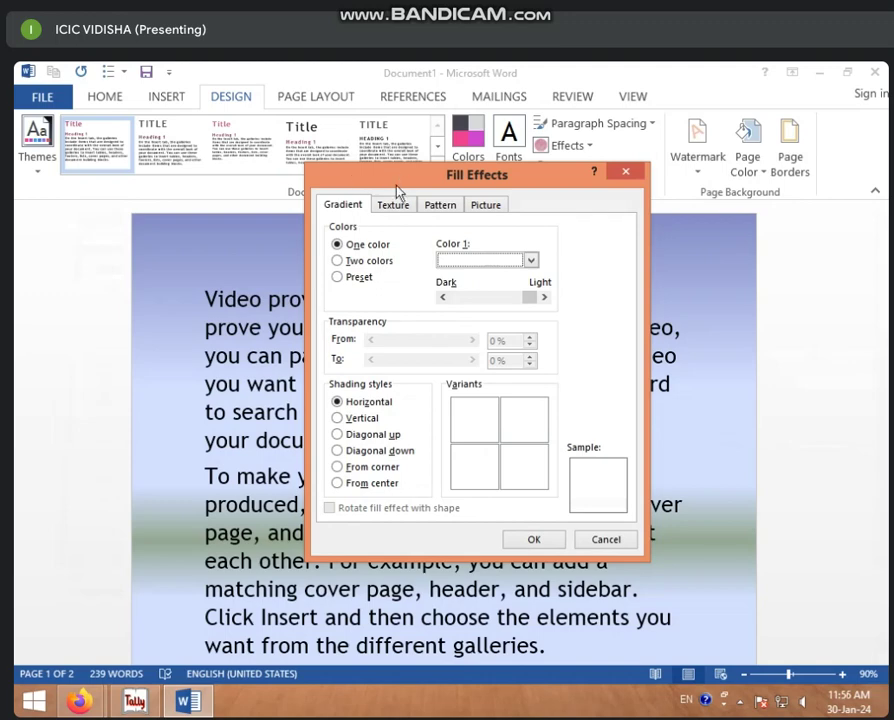
Step: Preview the Canvas, Denim, Woven mat and Paper bag textures, then apply White marble
left_click(394, 206)
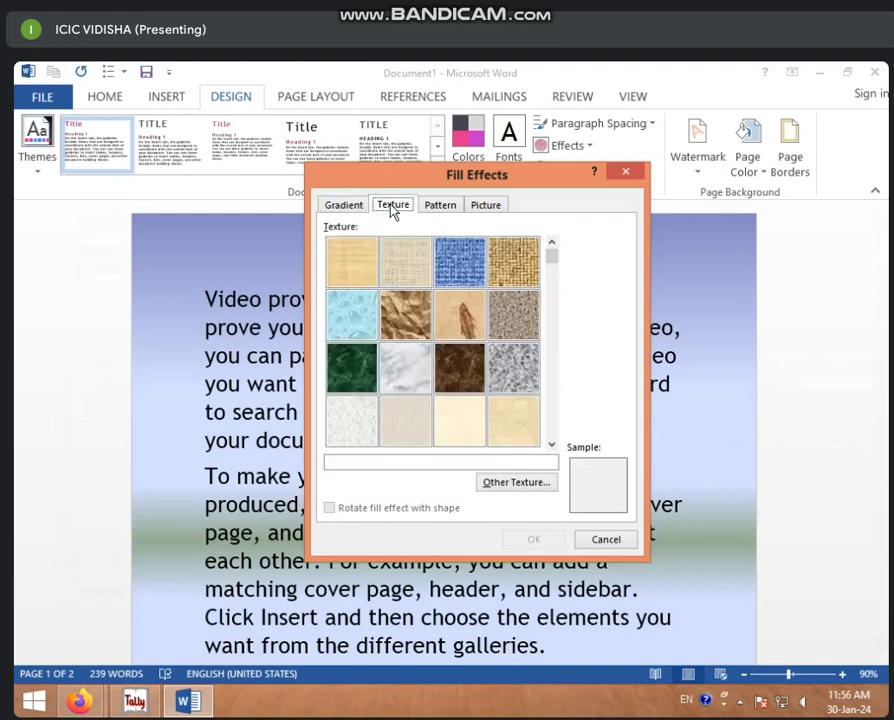
left_click(420, 268)
left_click(455, 265)
left_click(510, 262)
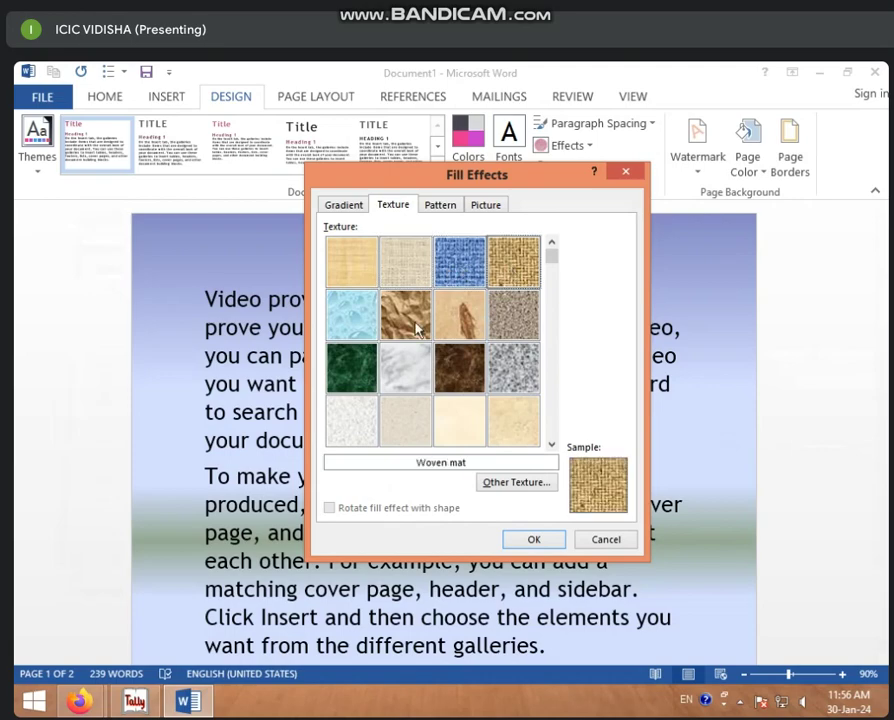
left_click(415, 326)
left_click(391, 368)
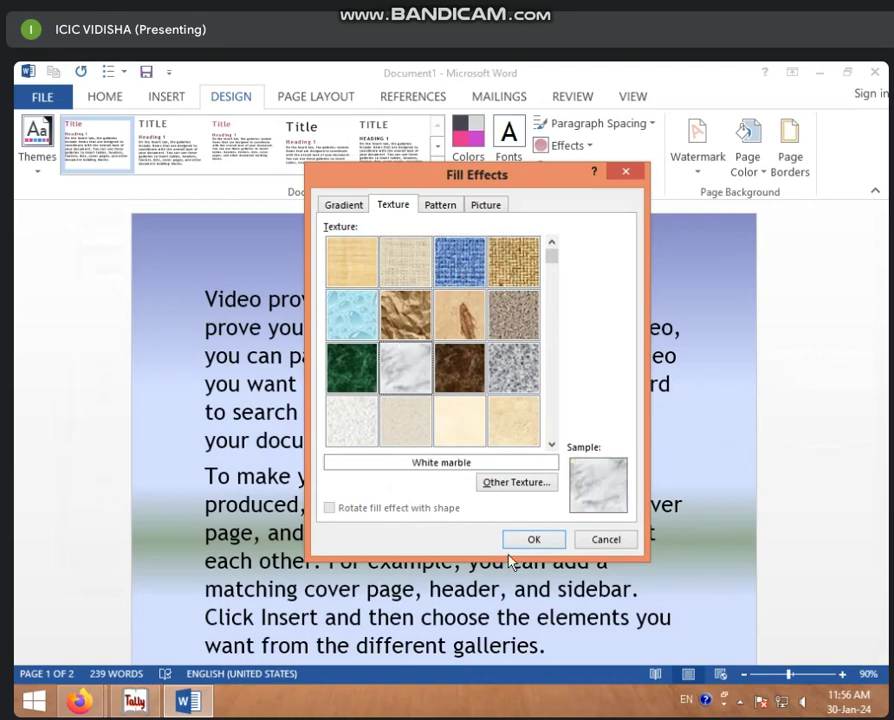
left_click(532, 540)
scroll(364, 372, "down", 1)
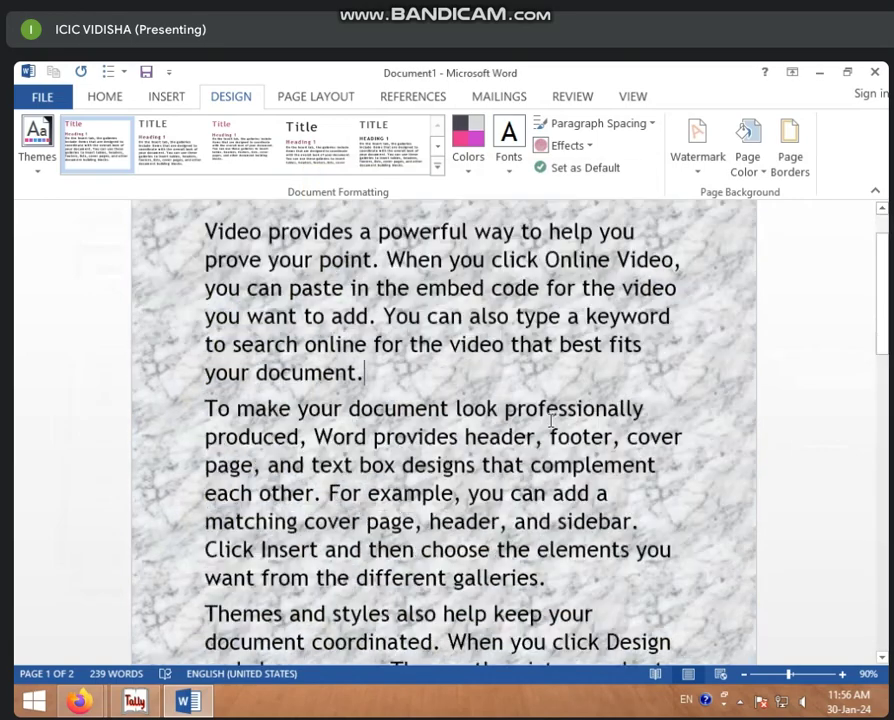
scroll(550, 421, "down", 4)
scroll(550, 421, "up", 5)
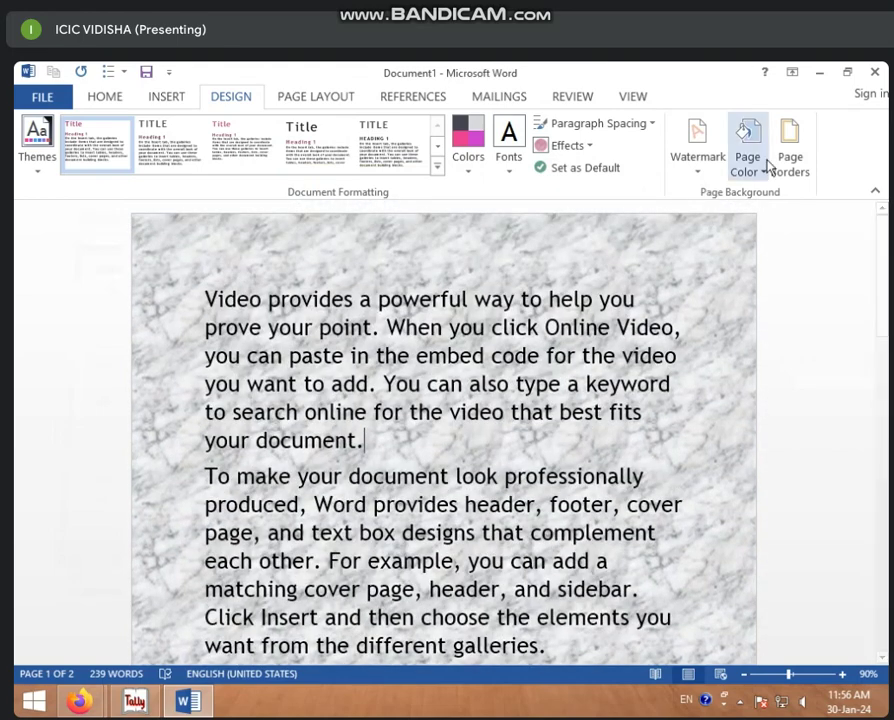
Step: Apply the Dark downward diagonal pattern with a light grey background to the page
left_click(768, 180)
left_click(758, 428)
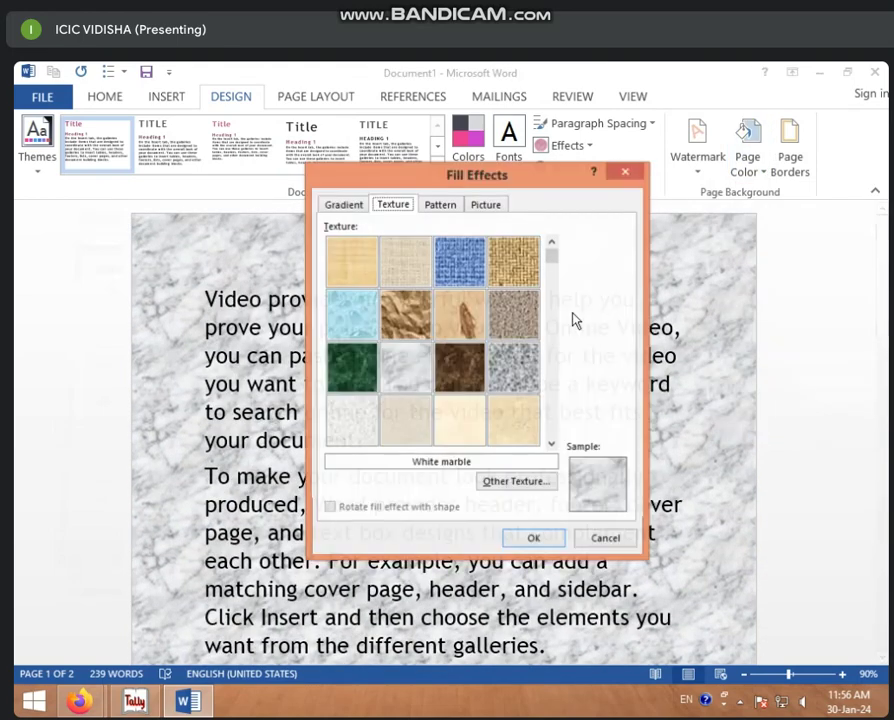
left_click(457, 205)
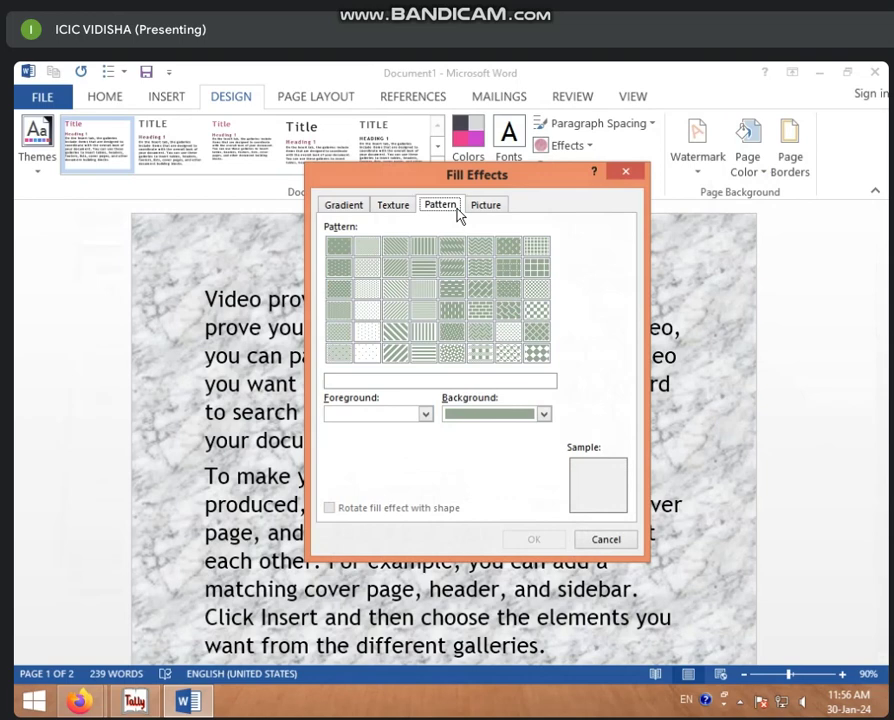
left_click(423, 268)
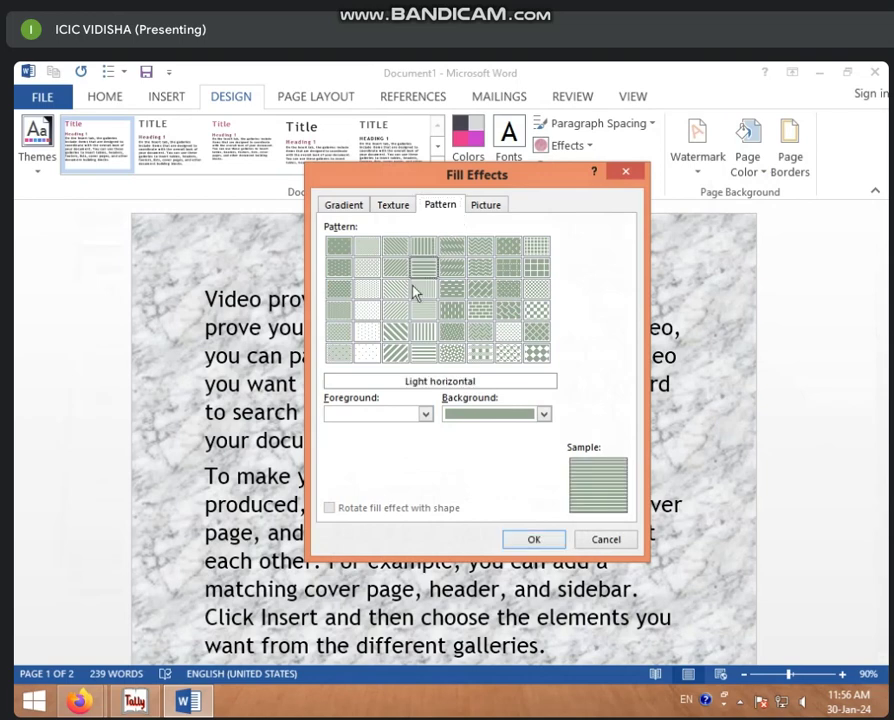
left_click(418, 290)
left_click(387, 296)
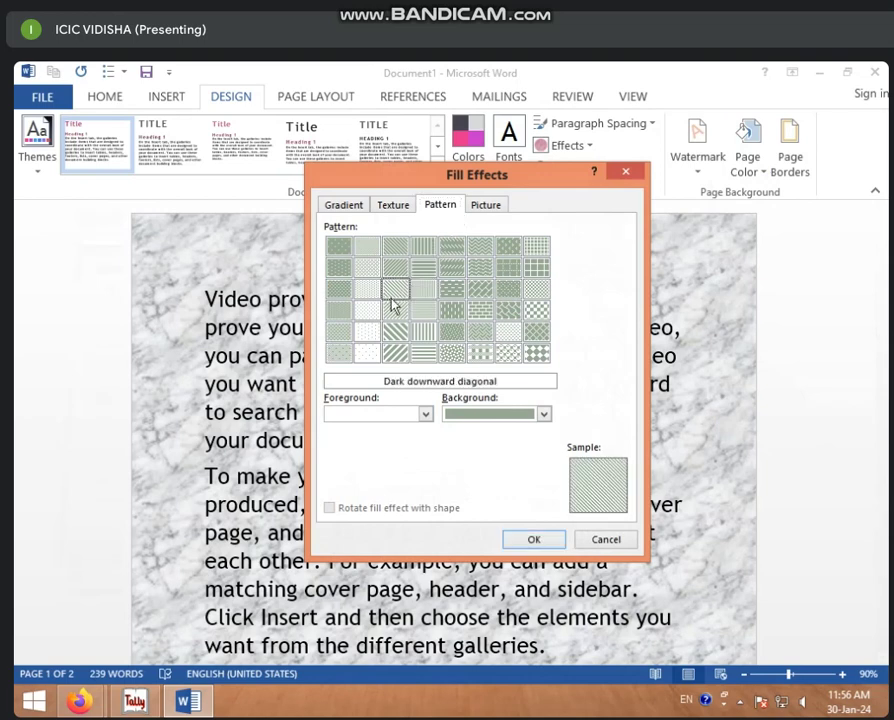
left_click(543, 414)
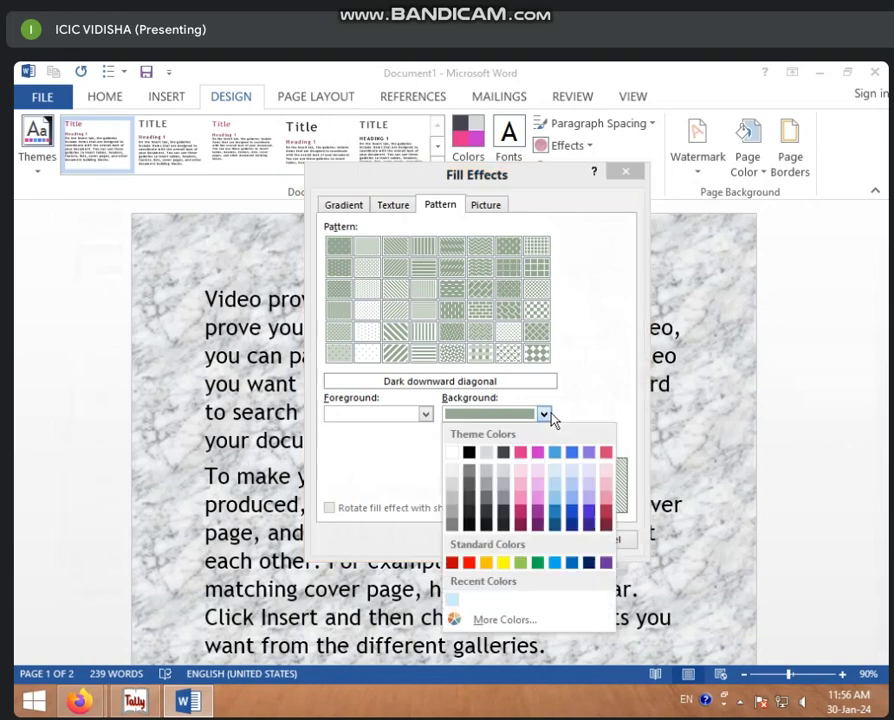
left_click(505, 487)
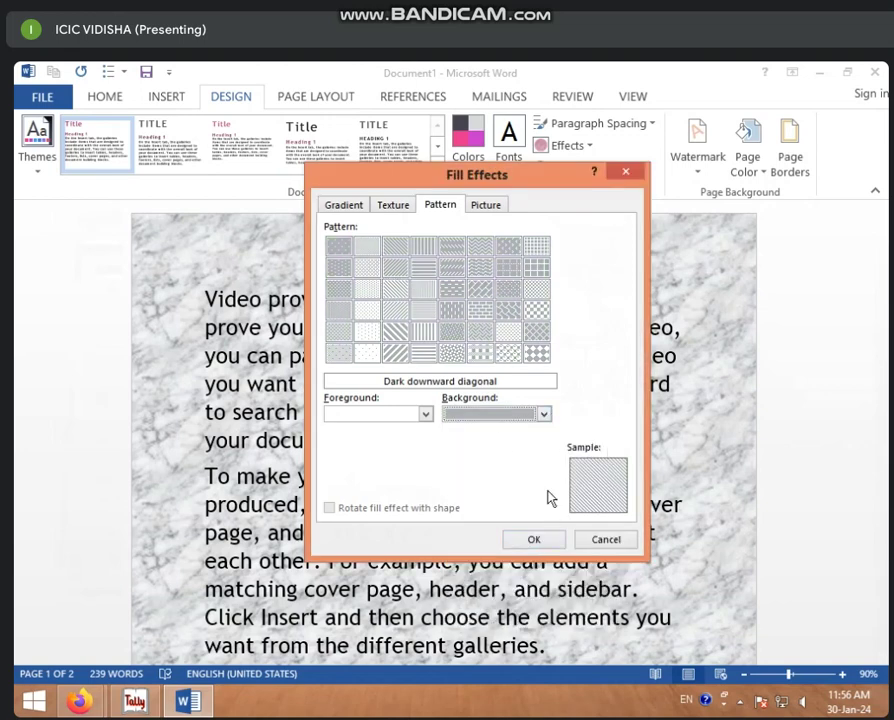
left_click(536, 541)
scroll(514, 408, "down", 5)
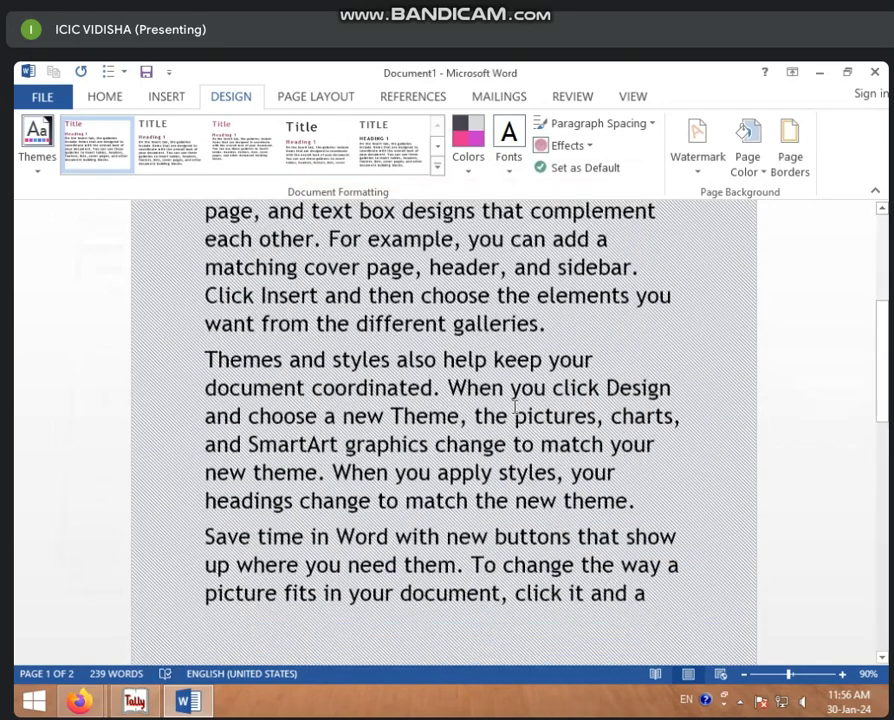
scroll(513, 405, "up", 5)
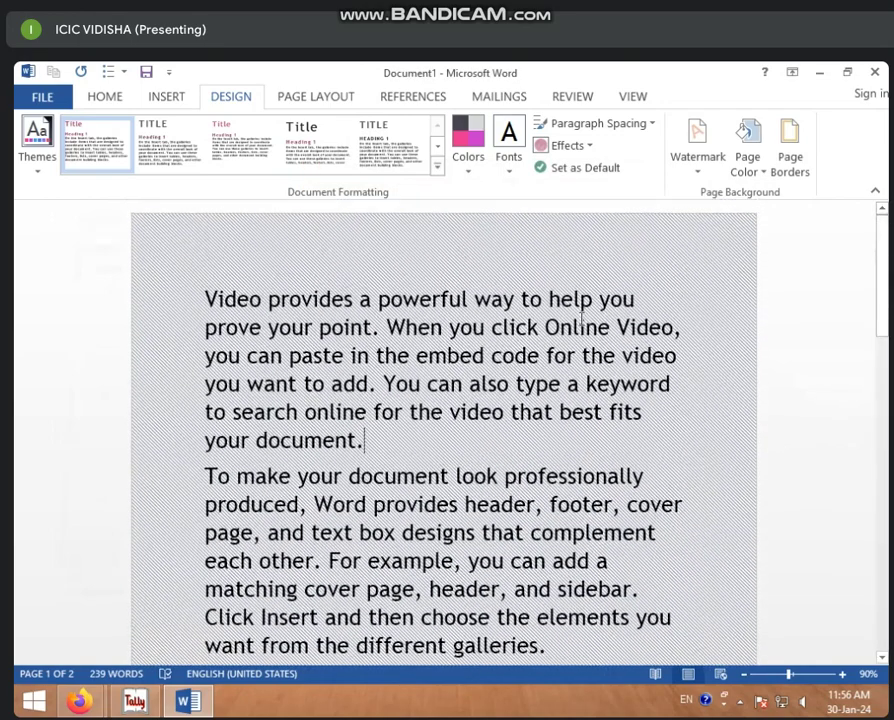
Step: Load the doll picture from a local file into the Fill Effects picture fill
left_click(754, 178)
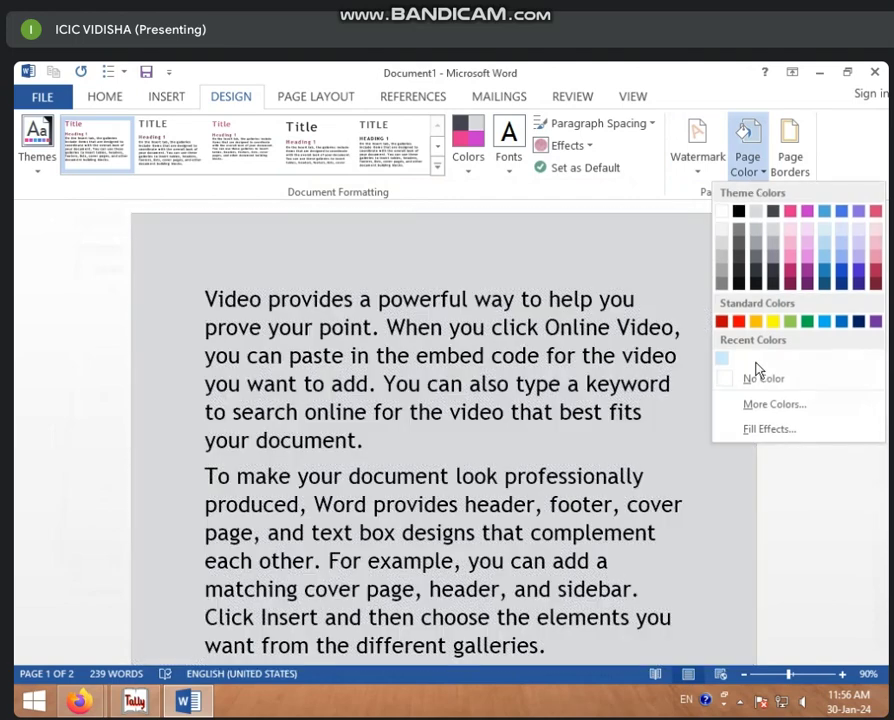
left_click(748, 430)
left_click(489, 207)
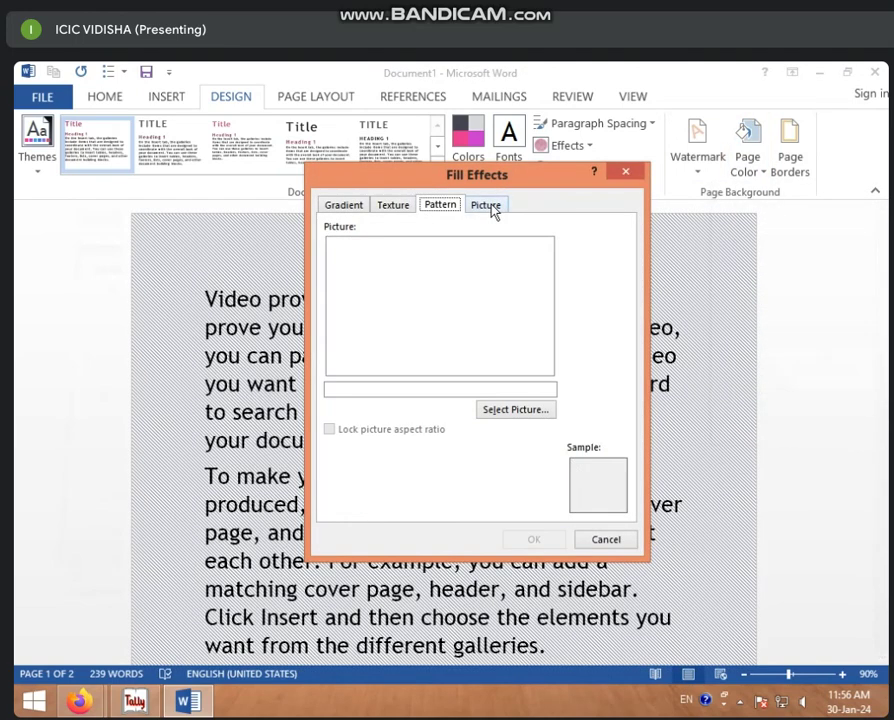
left_click(527, 411)
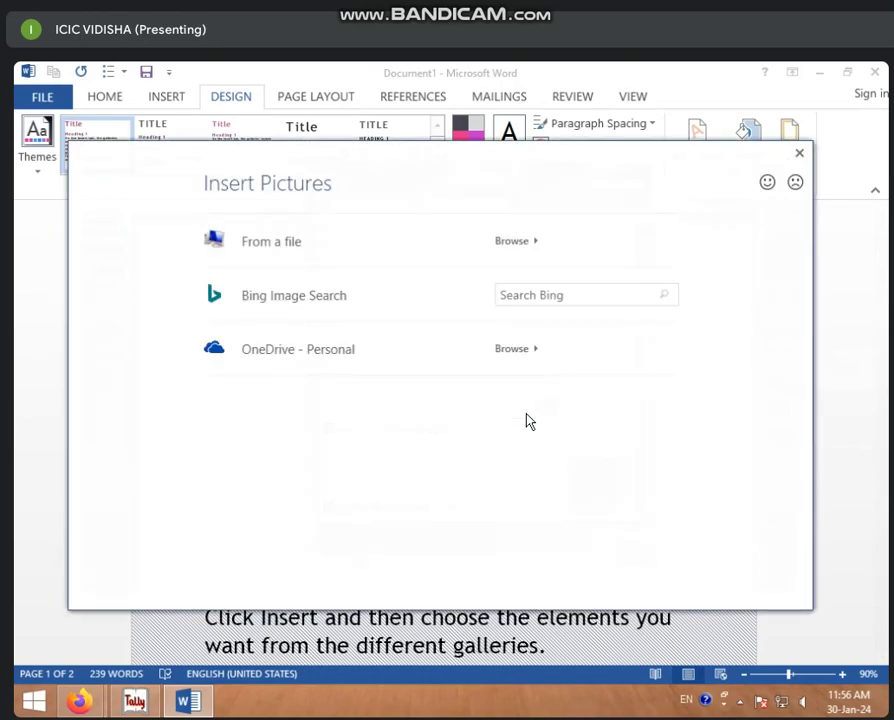
left_click(517, 240)
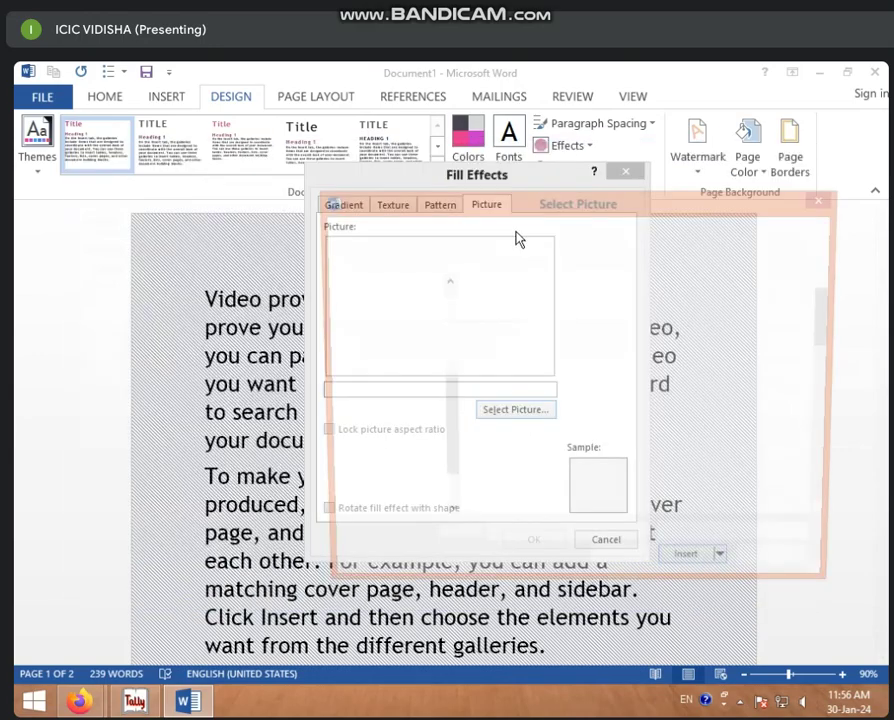
left_click(512, 328)
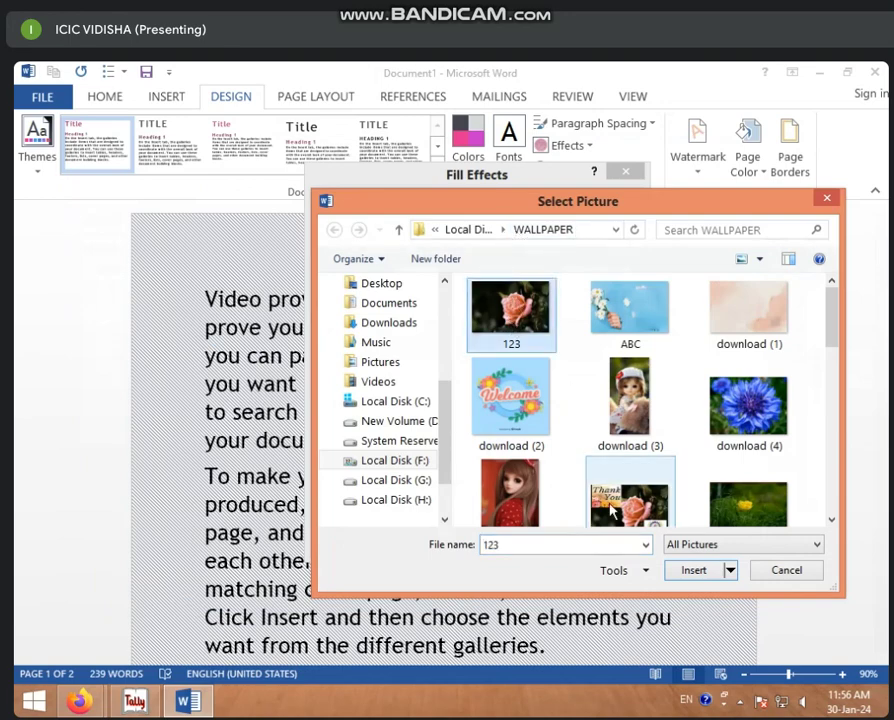
left_click(510, 500)
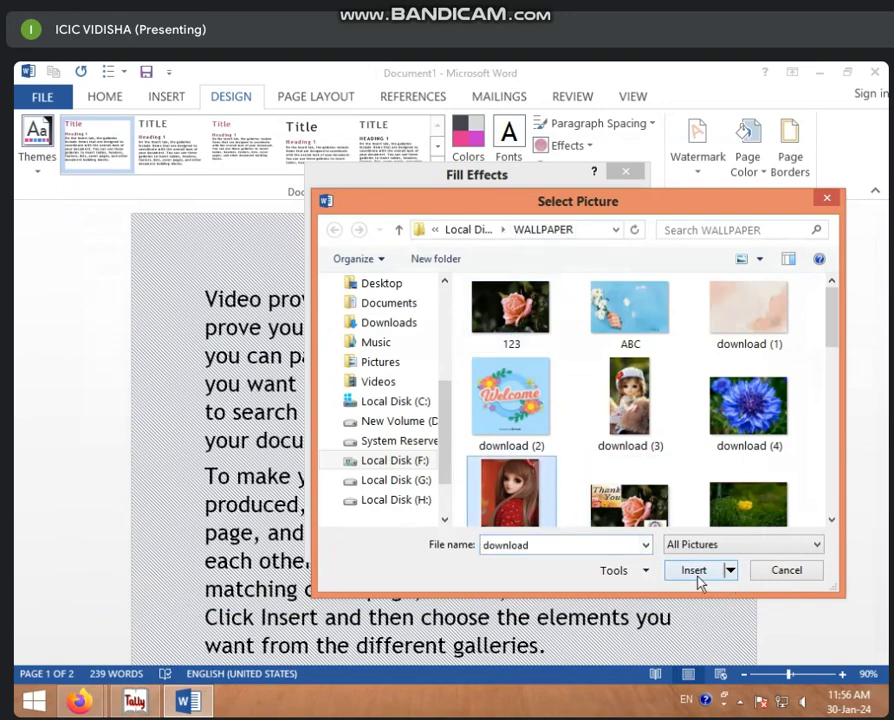
left_click(697, 576)
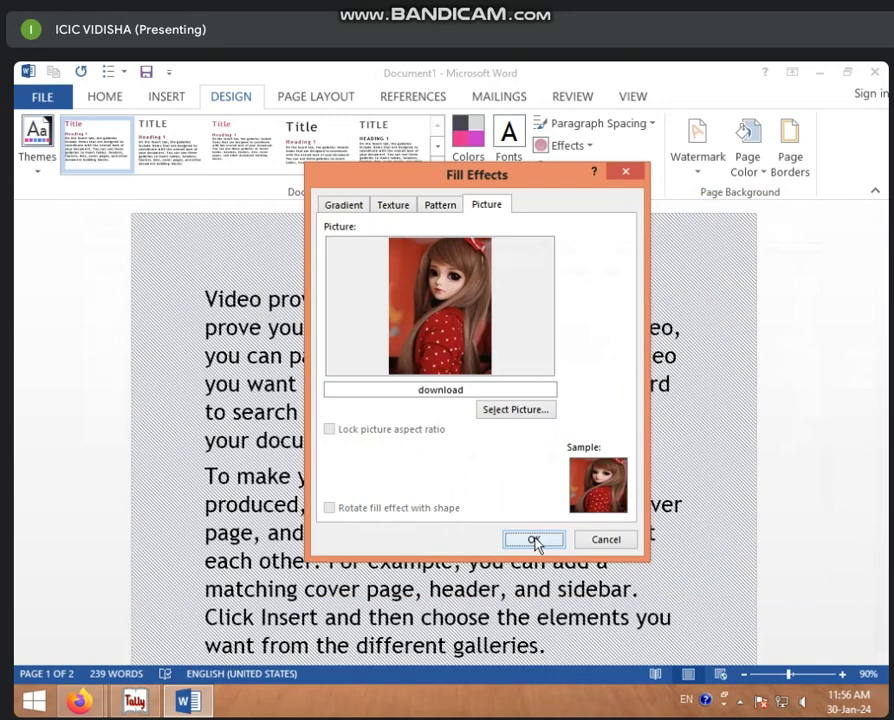
Step: Apply the tiled doll picture background and scroll through the pages to check it
left_click(533, 540)
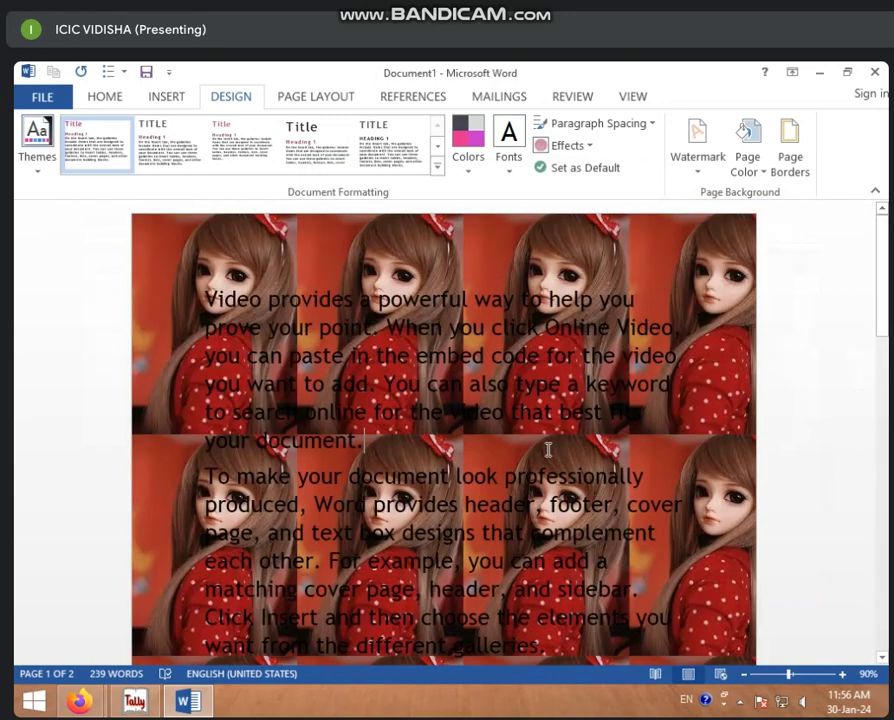
scroll(548, 450, "down", 4)
scroll(548, 450, "down", 3)
scroll(548, 450, "down", 3)
scroll(548, 450, "down", 3)
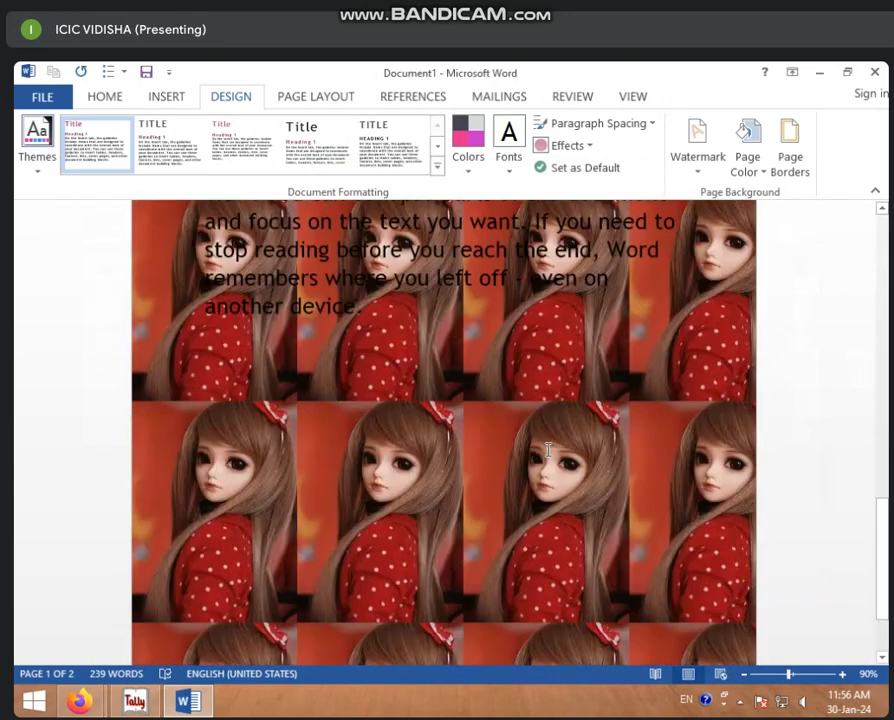
scroll(548, 450, "up", 4)
scroll(548, 450, "up", 4)
scroll(560, 420, "up", 4)
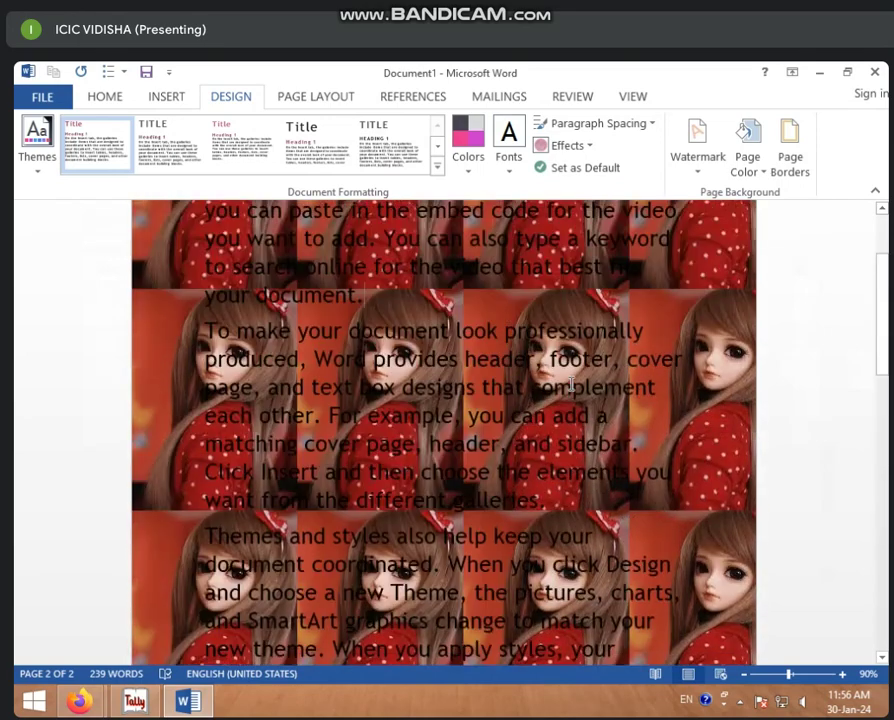
scroll(571, 383, "up", 2)
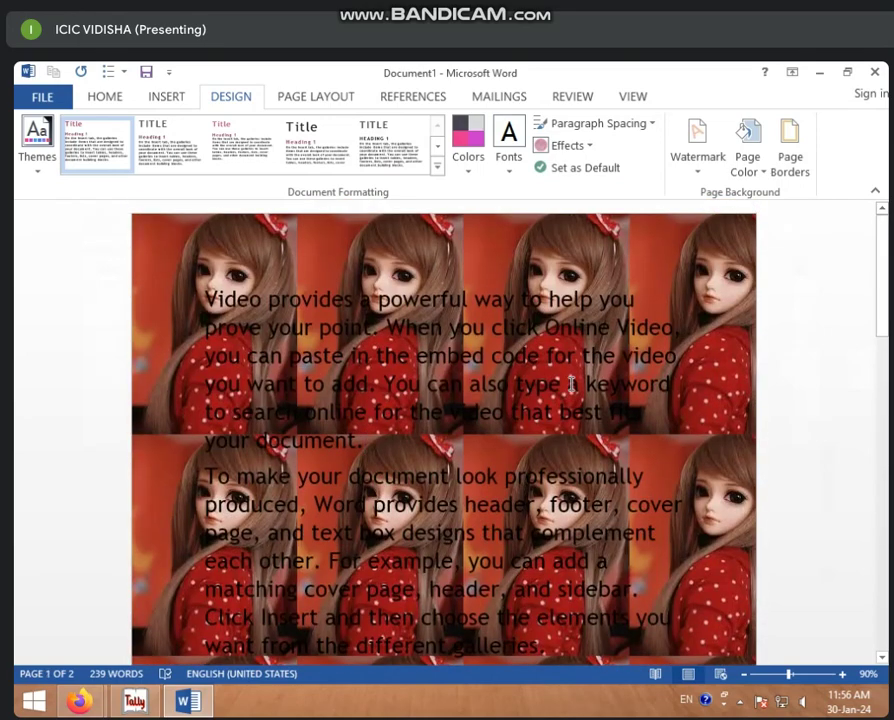
left_click(760, 170)
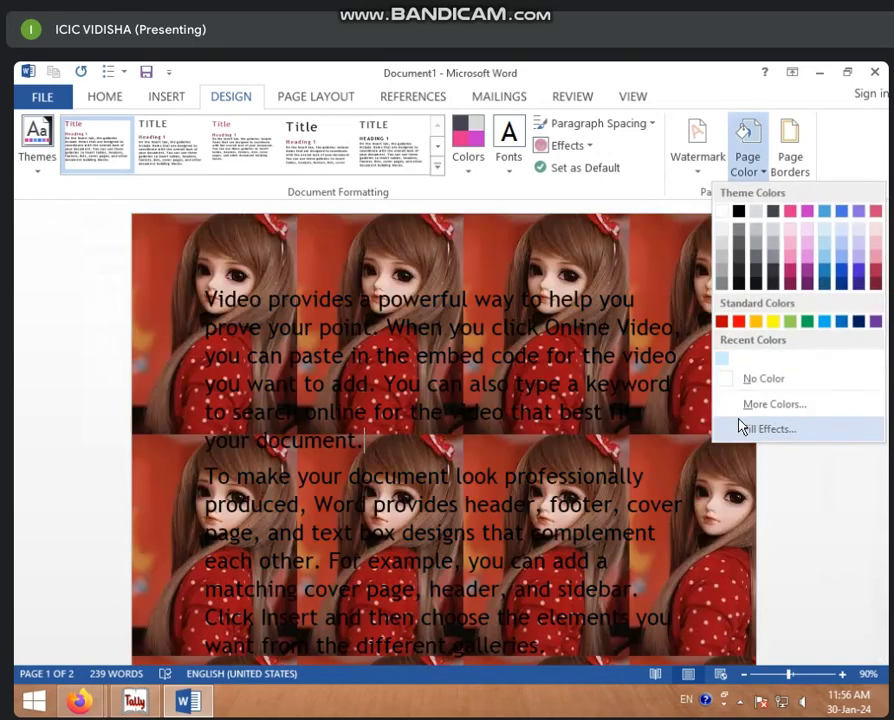
Step: Search Bing images for NATURE and apply the orange sunset photo as the page fill
left_click(741, 427)
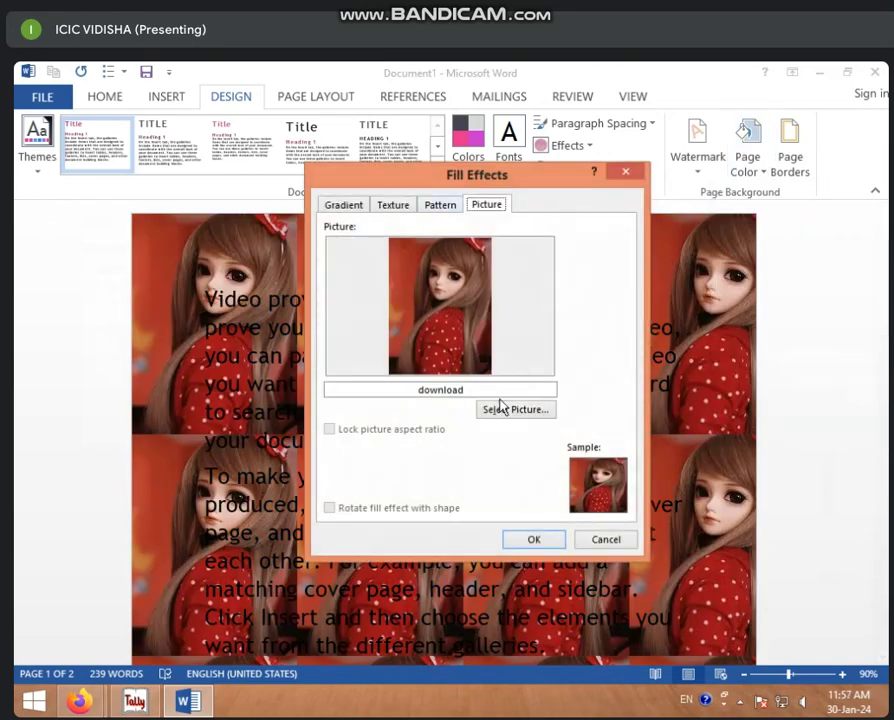
left_click(530, 413)
left_click(523, 294)
type("NATURE")
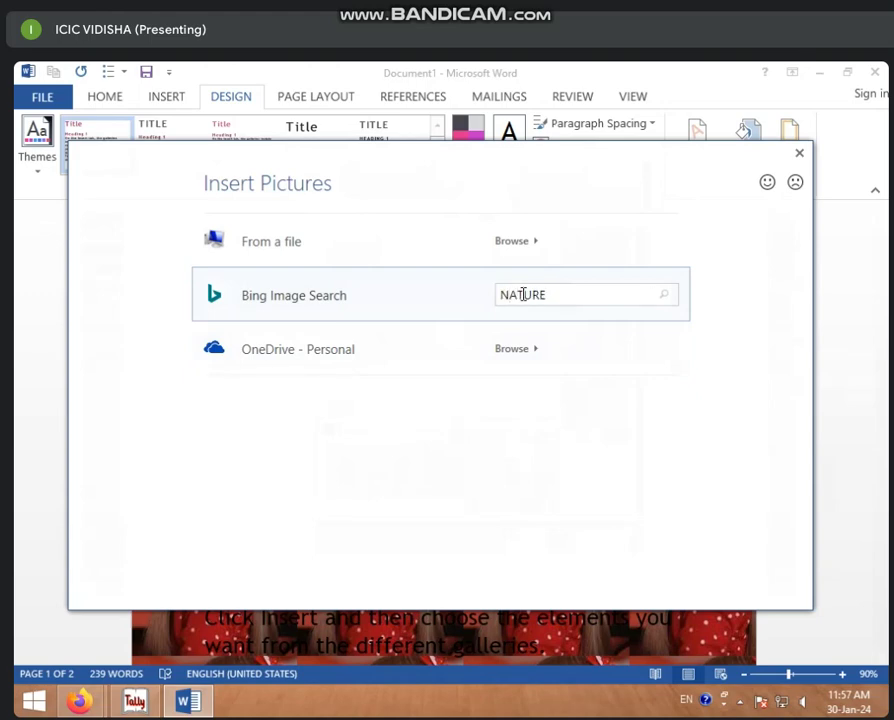
key("Return")
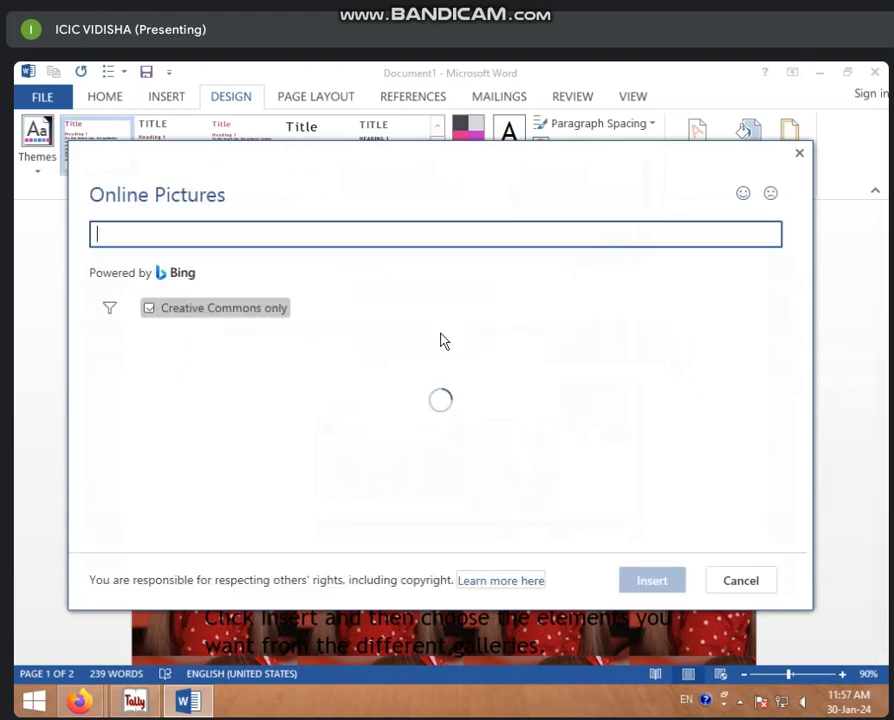
left_click(367, 390)
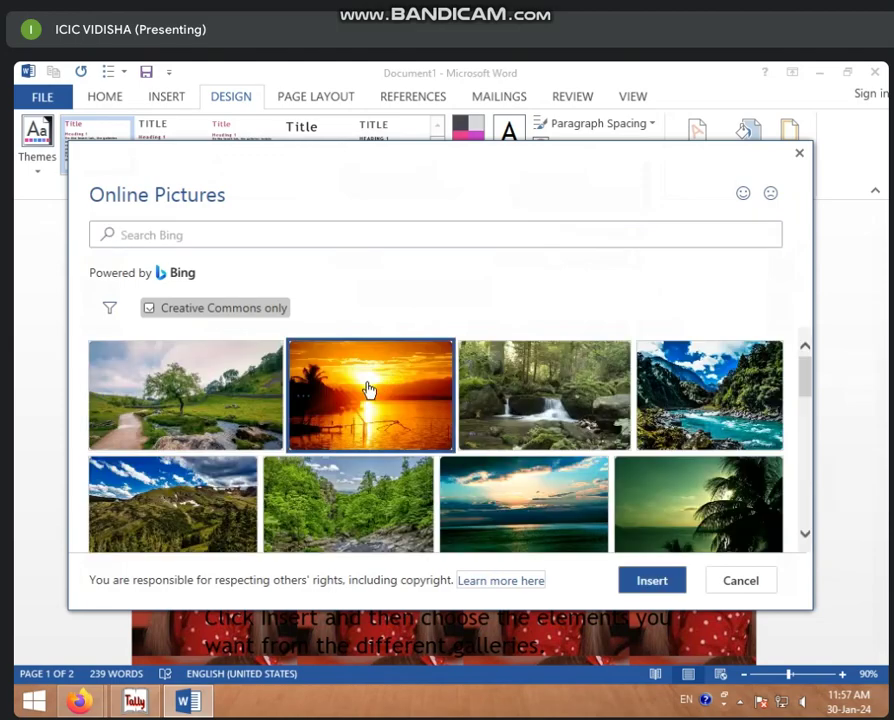
left_click(647, 588)
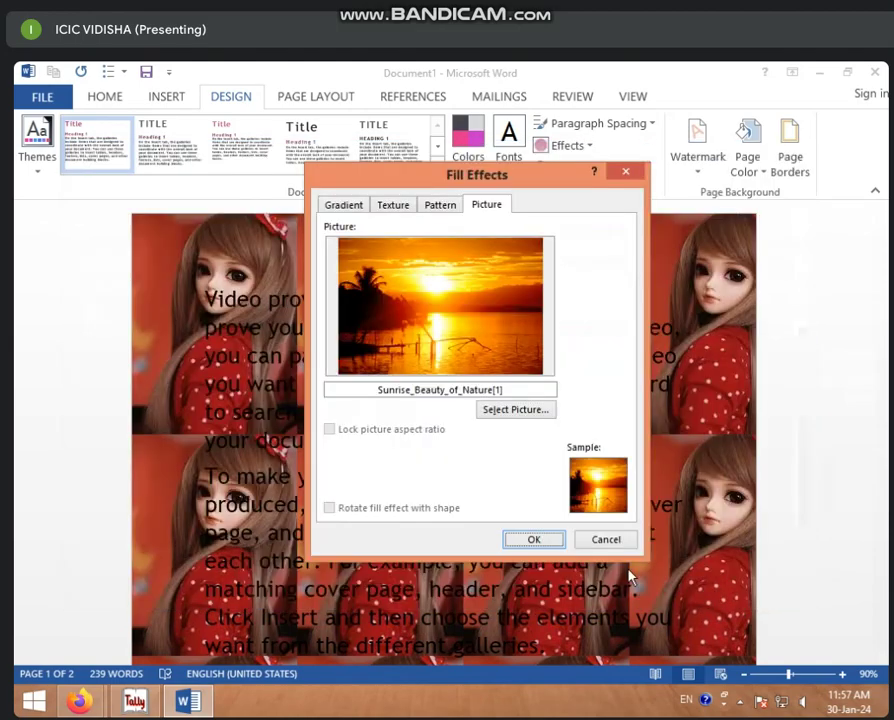
left_click(533, 540)
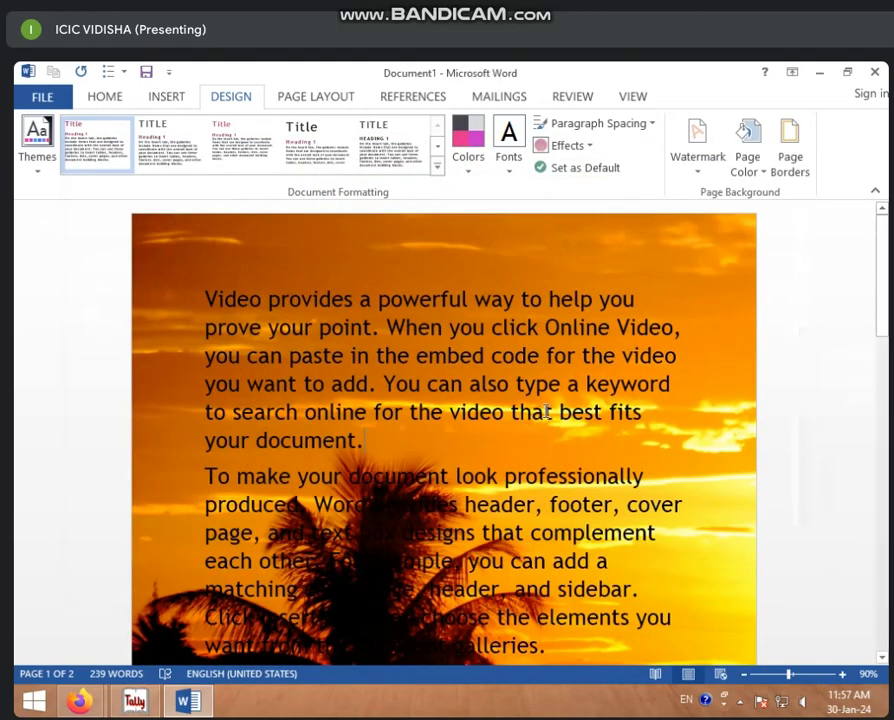
scroll(563, 405, "down", 5)
scroll(596, 404, "up", 6)
left_click(748, 160)
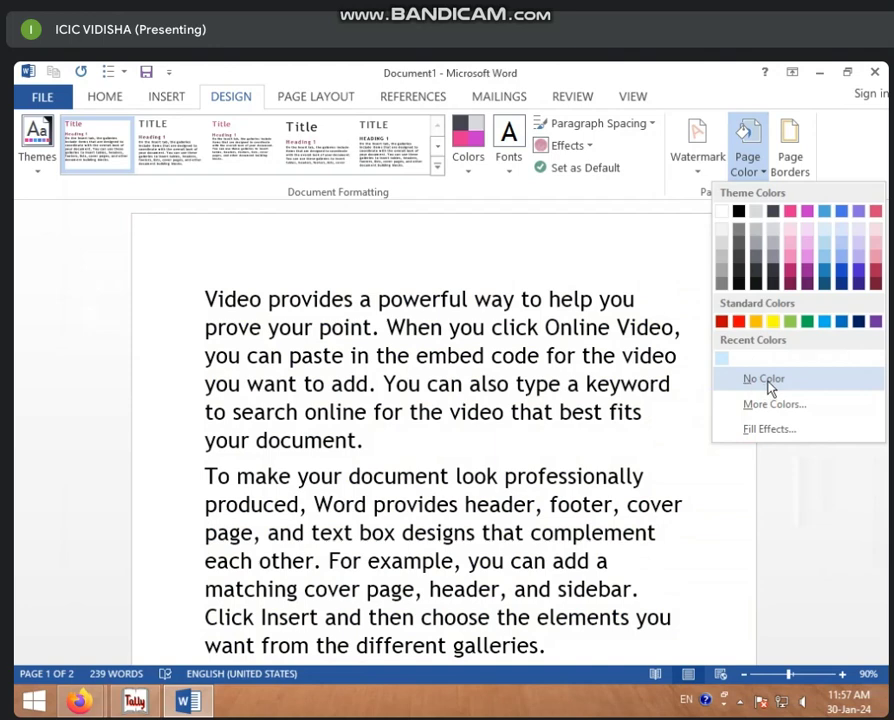
Step: Set Page Color to No Color to clear the sunset background
left_click(768, 381)
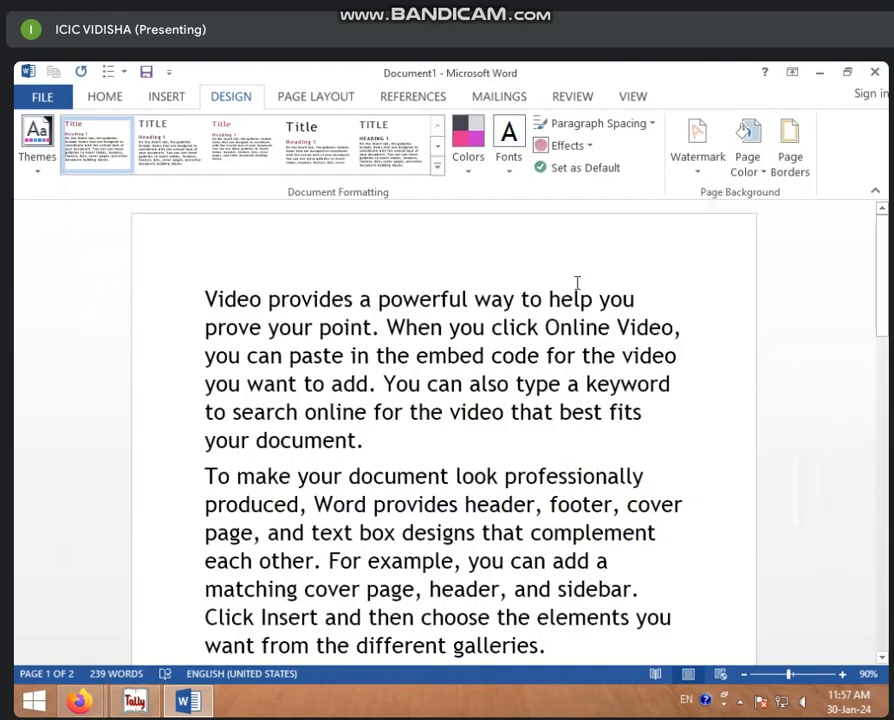
Step: In Page Borders, preview Shadow, 3-D and Custom, then settle on the Box setting
left_click(795, 176)
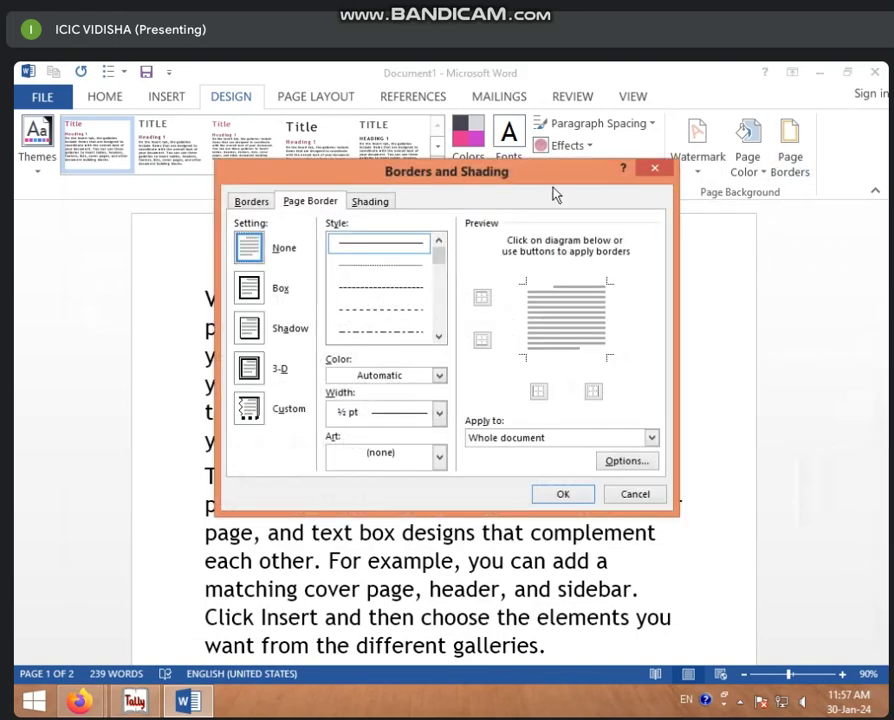
left_click_drag(493, 172, 538, 172)
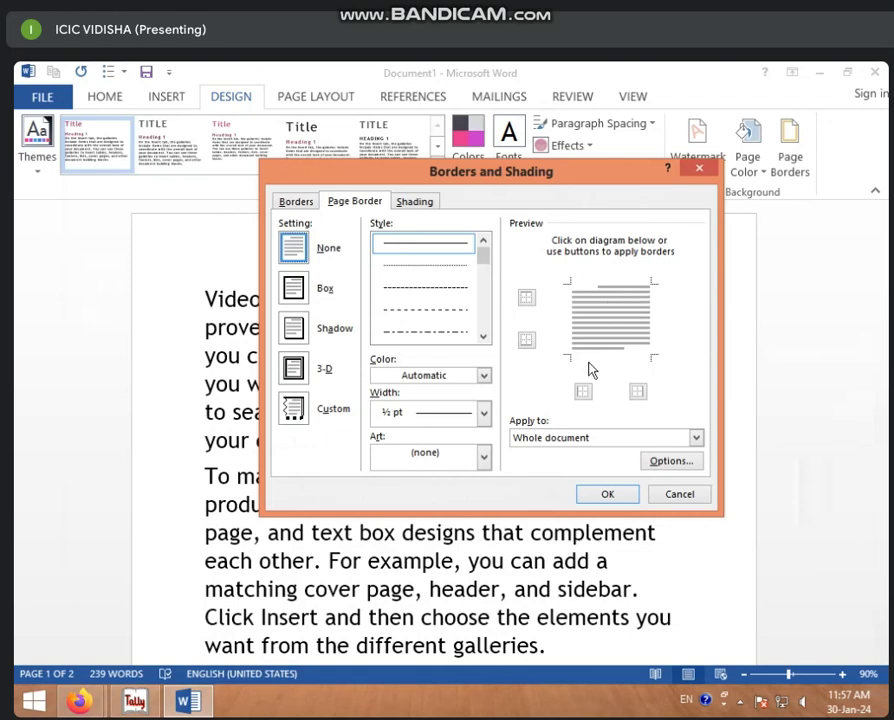
left_click(294, 288)
left_click(296, 332)
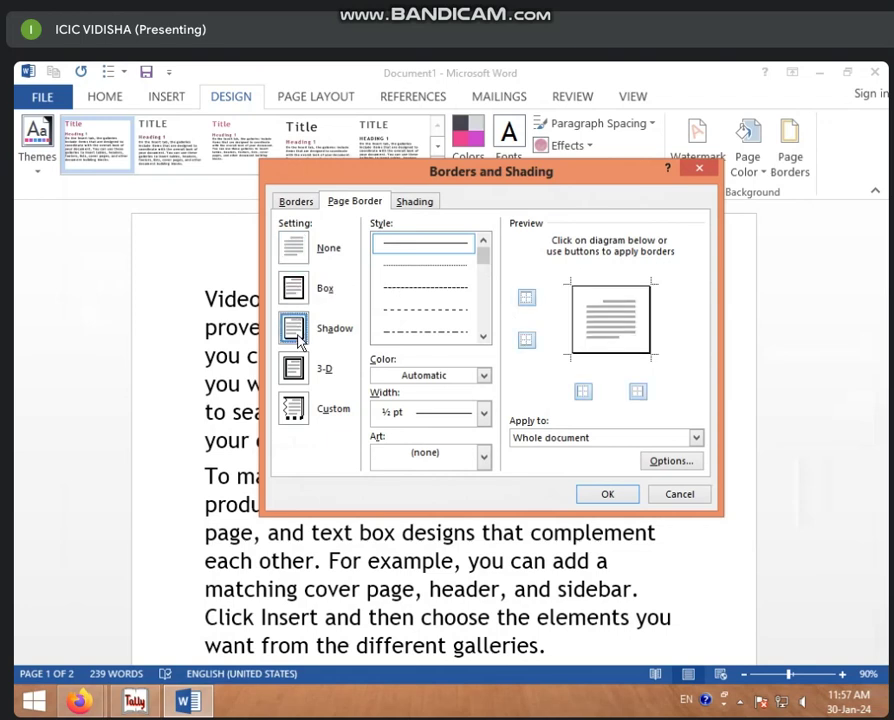
left_click(296, 368)
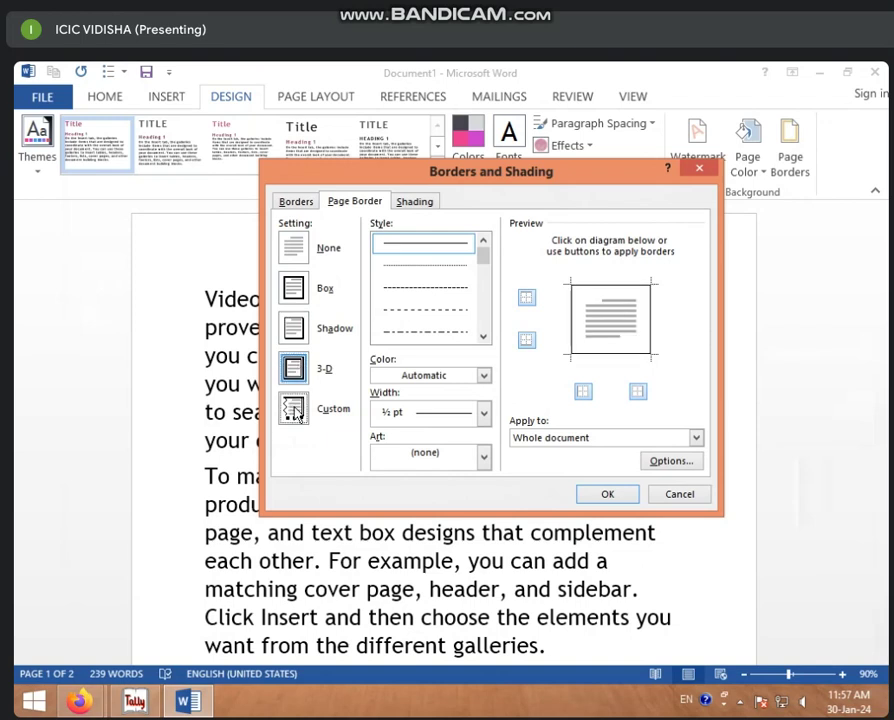
left_click(295, 410)
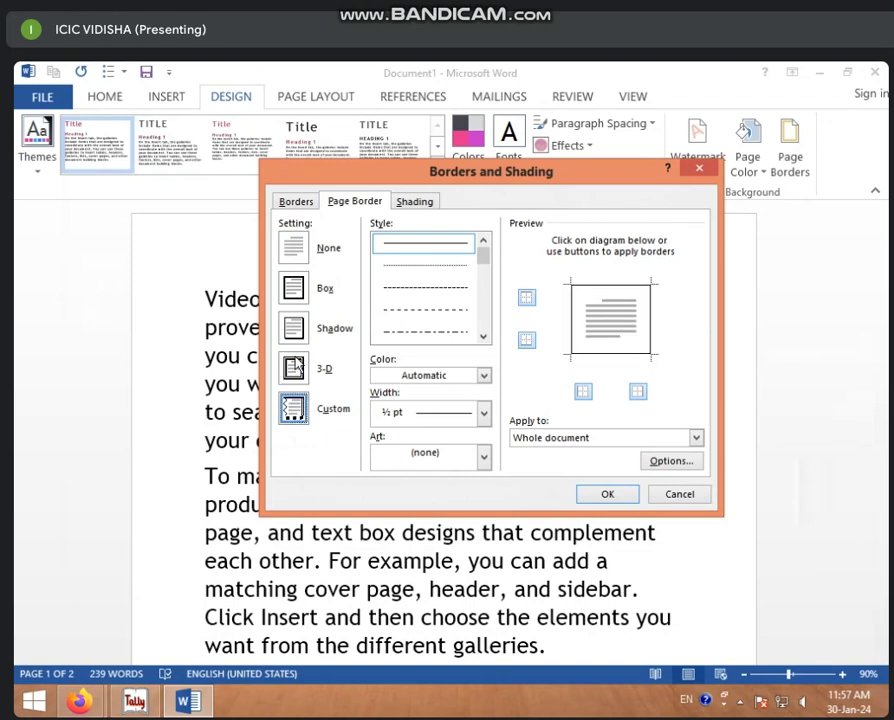
left_click(294, 289)
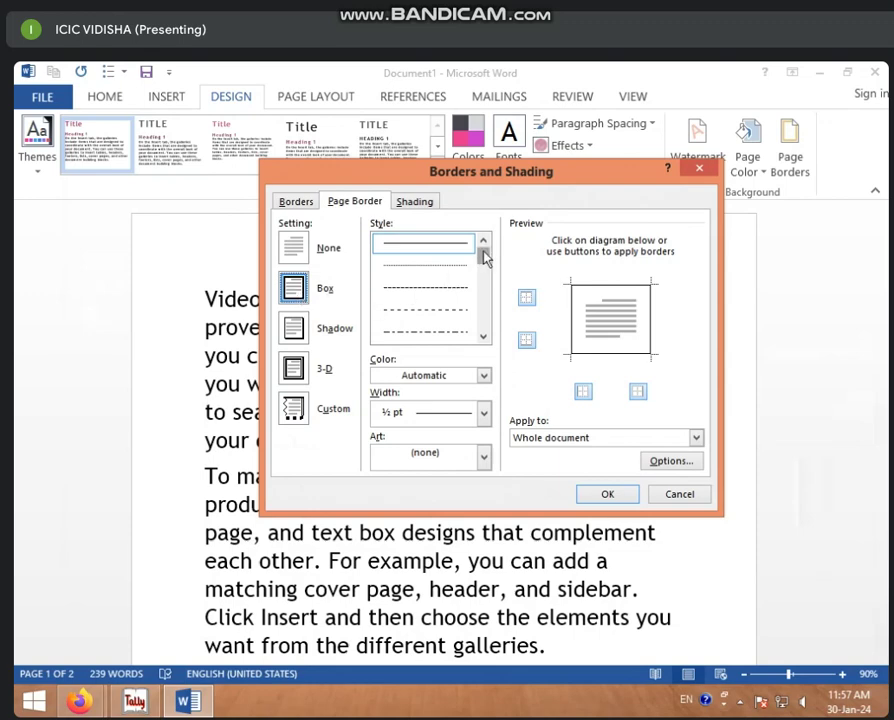
Step: Give the box border a thick line style, pink colour, and 2¼ pt width
left_click_drag(490, 258, 490, 274)
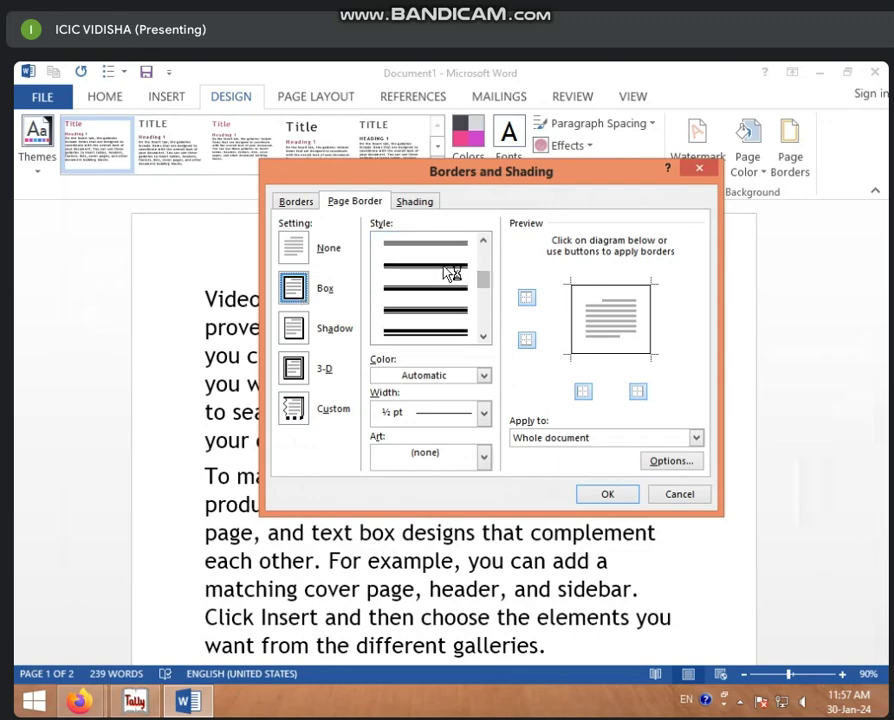
left_click(452, 273)
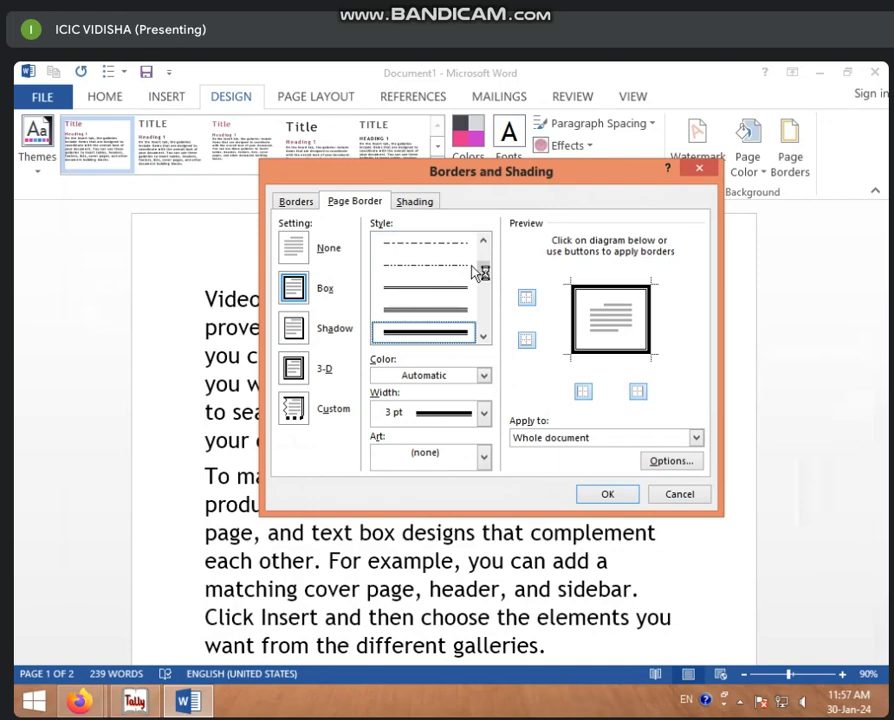
left_click(485, 376)
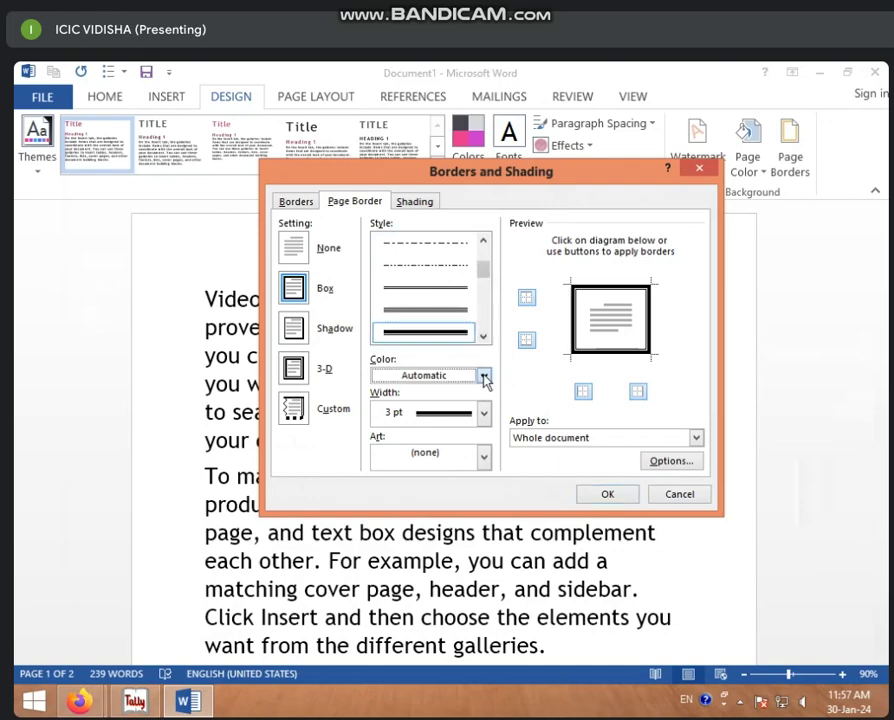
left_click(452, 438)
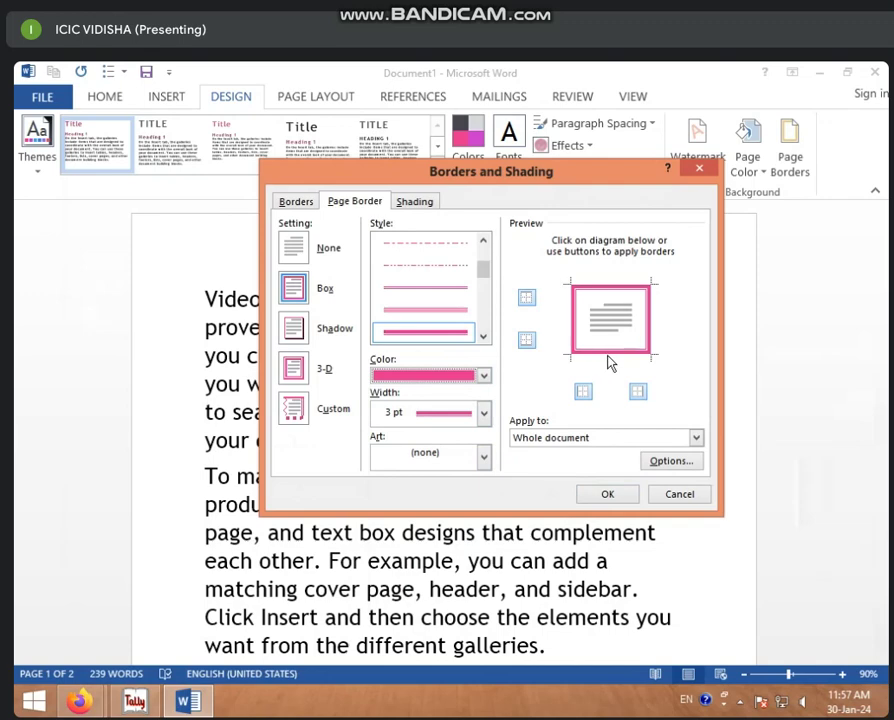
left_click(486, 413)
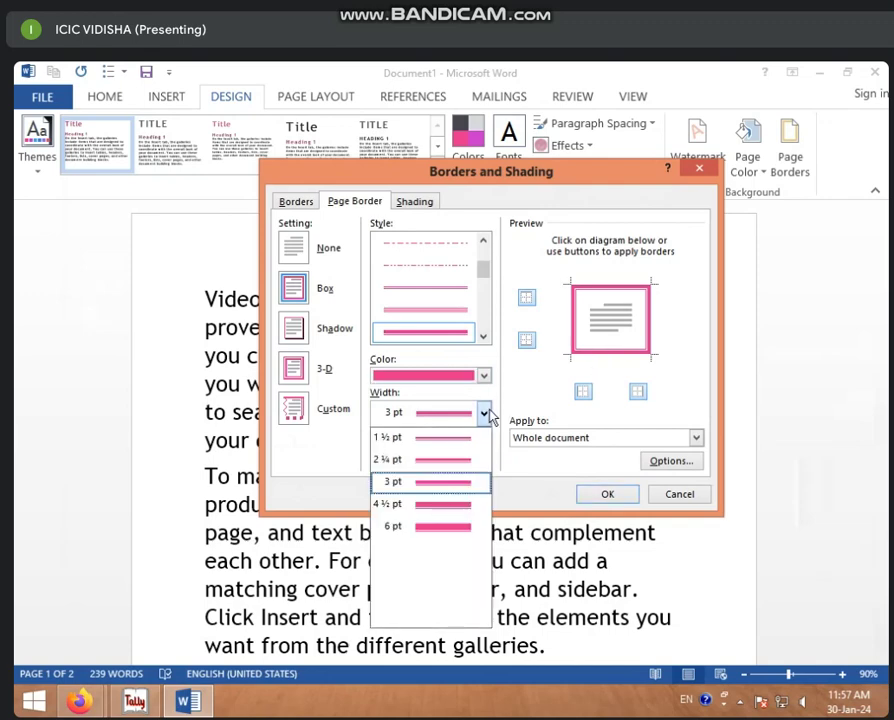
left_click(446, 461)
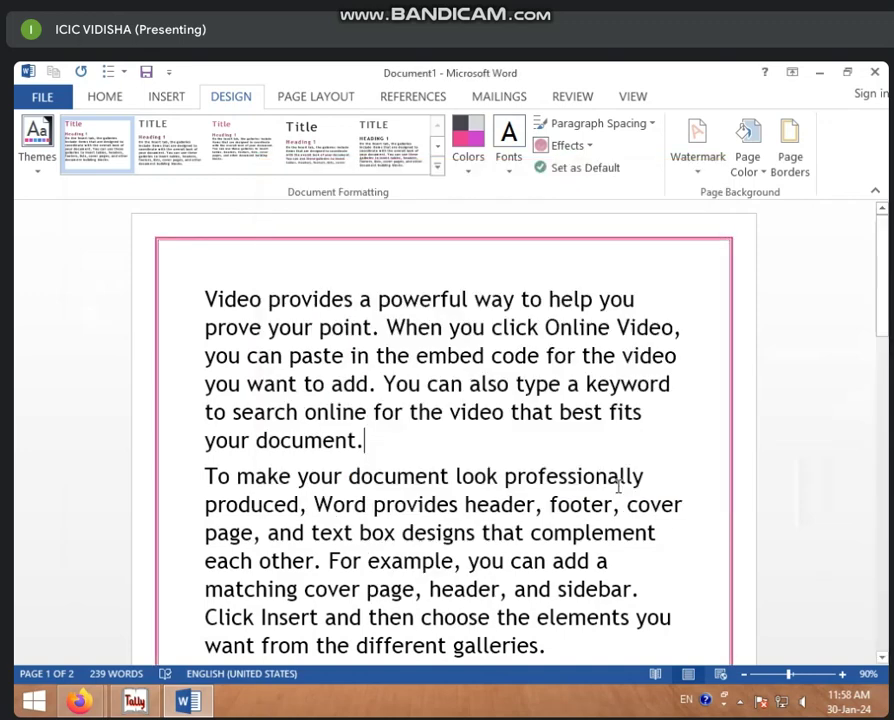
Step: Apply the Shadow setting to the pink page border
scroll(631, 392, "down", 5)
scroll(631, 392, "down", 3)
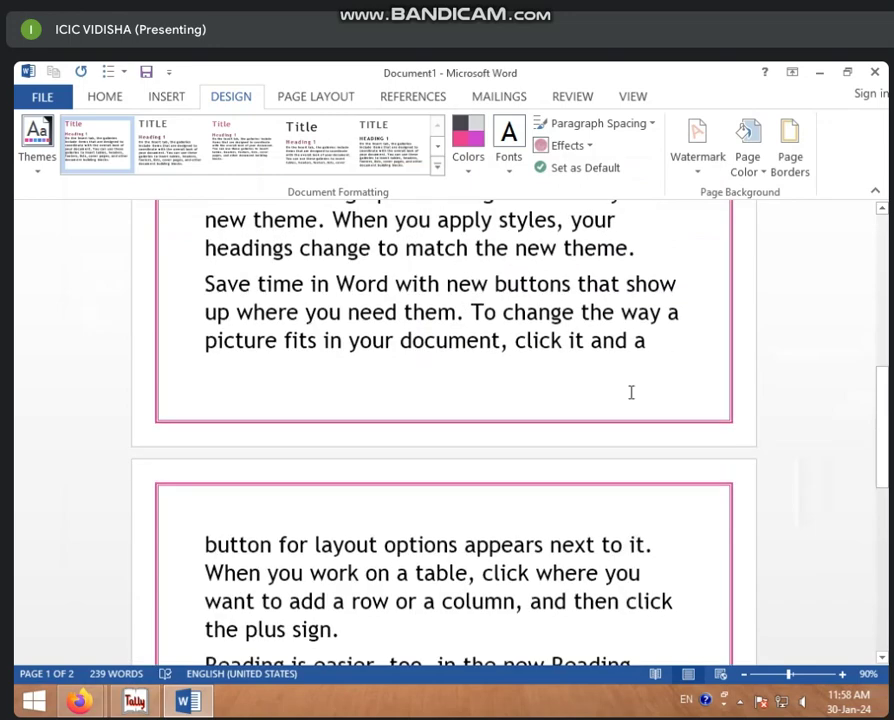
scroll(631, 392, "up", 4)
scroll(631, 392, "down", 1)
scroll(631, 392, "up", 4)
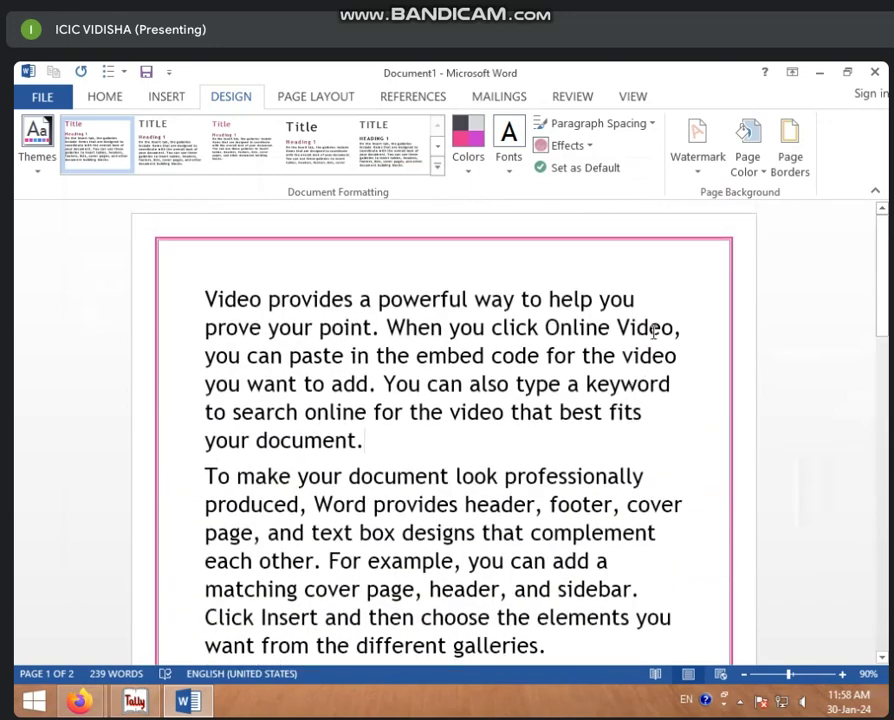
left_click(790, 160)
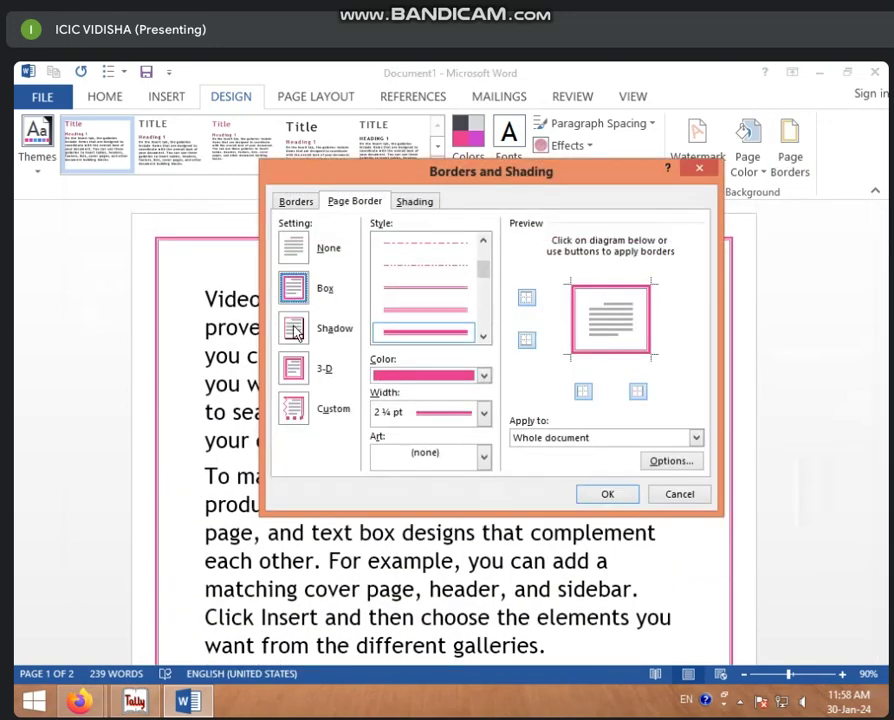
left_click(320, 327)
left_click(596, 494)
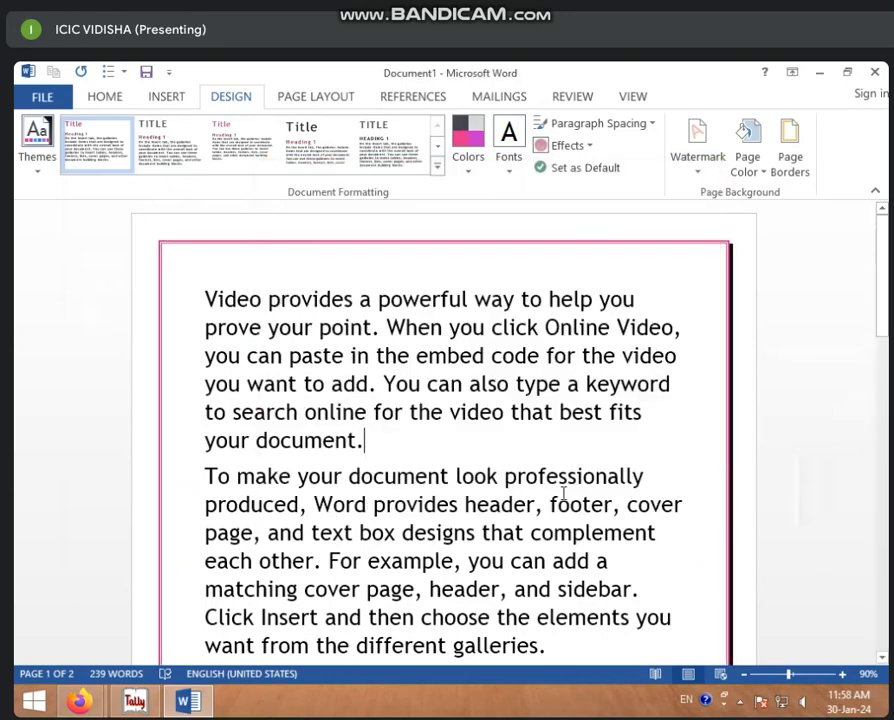
Step: Scroll through both pages to inspect the shadowed pink border
scroll(515, 404, "down", 3)
scroll(515, 404, "down", 2)
scroll(515, 404, "up", 2)
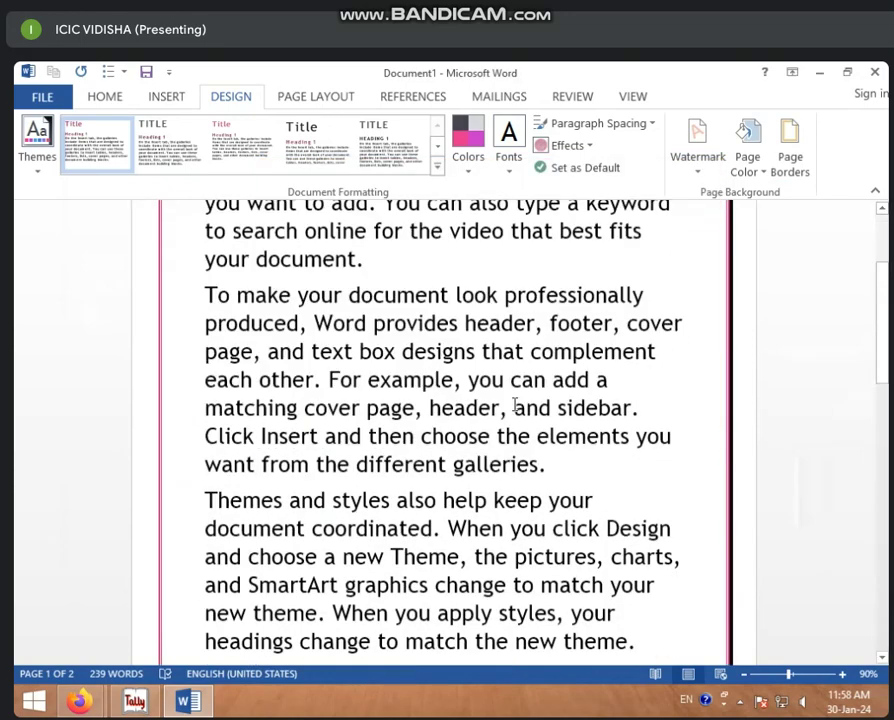
scroll(515, 404, "down", 3)
scroll(515, 404, "up", 3)
scroll(518, 392, "up", 2)
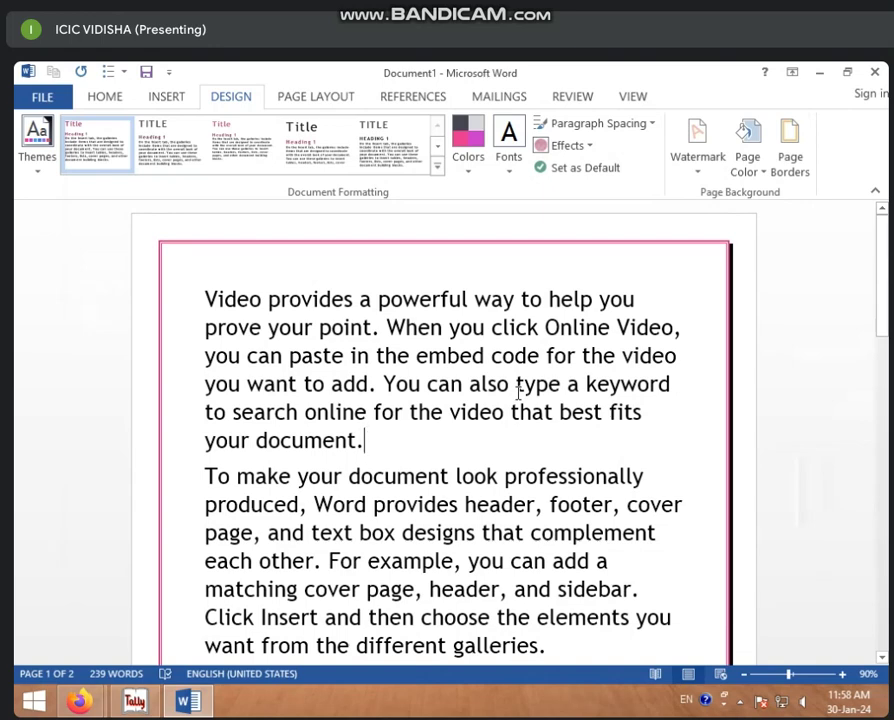
scroll(518, 392, "down", 1)
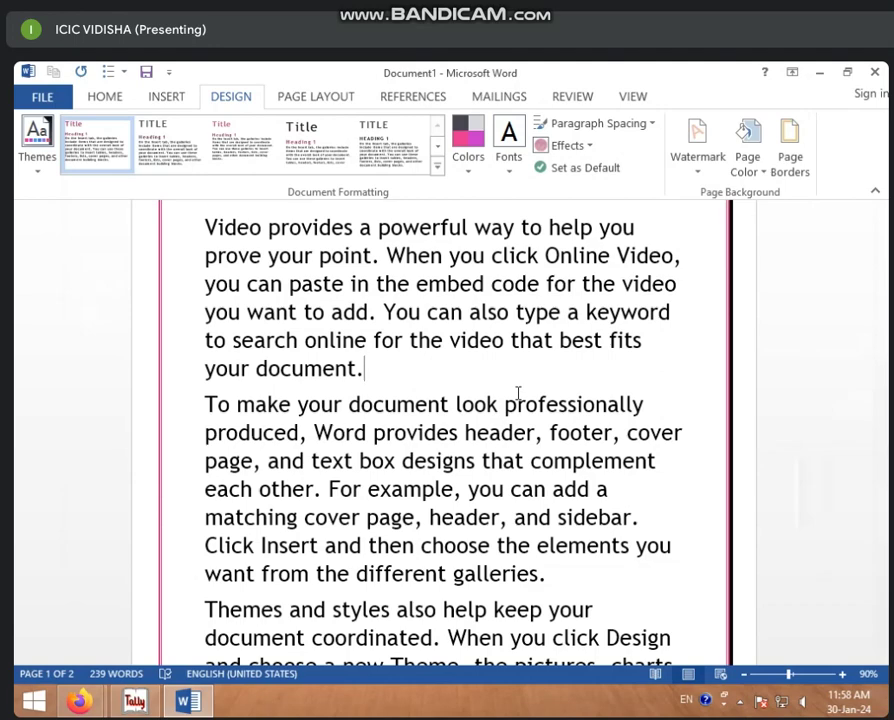
scroll(518, 393, "down", 2)
scroll(518, 393, "down", 1)
scroll(518, 393, "down", 2)
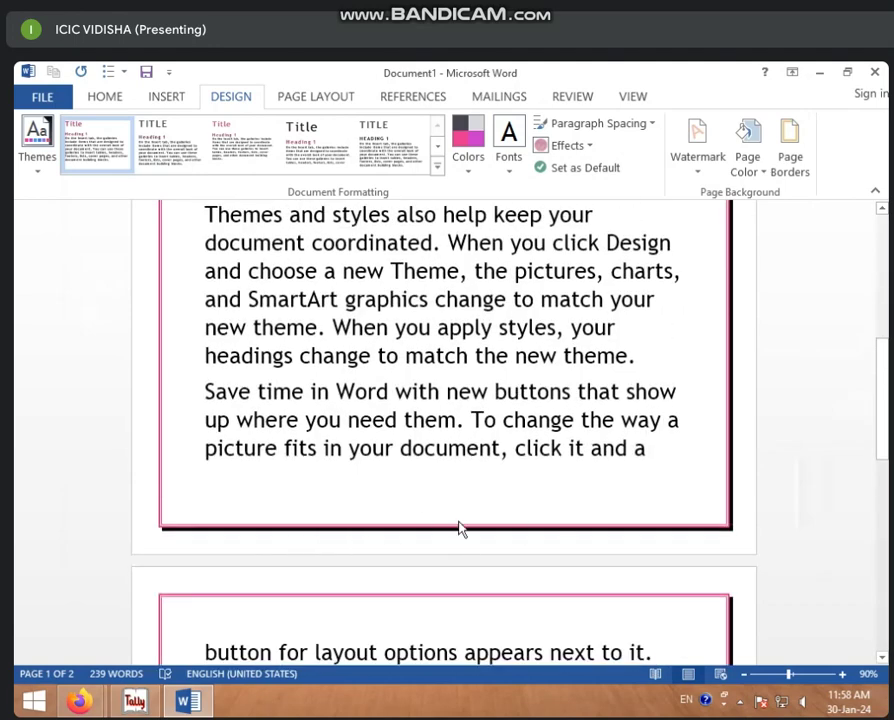
Step: Switch the pink page border back to a plain Box with no shadow
left_click(790, 150)
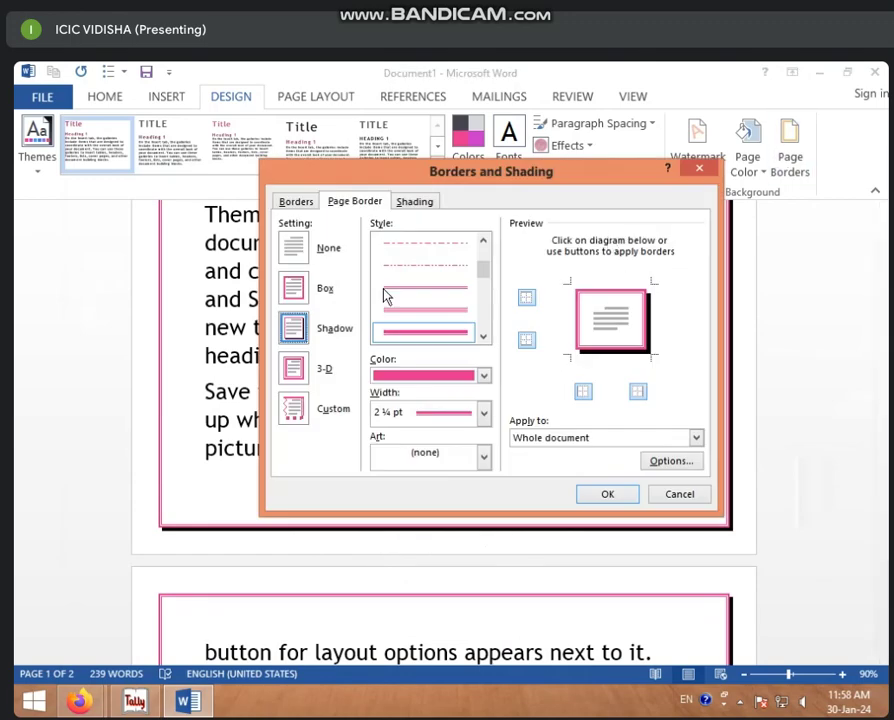
left_click(293, 288)
left_click(606, 500)
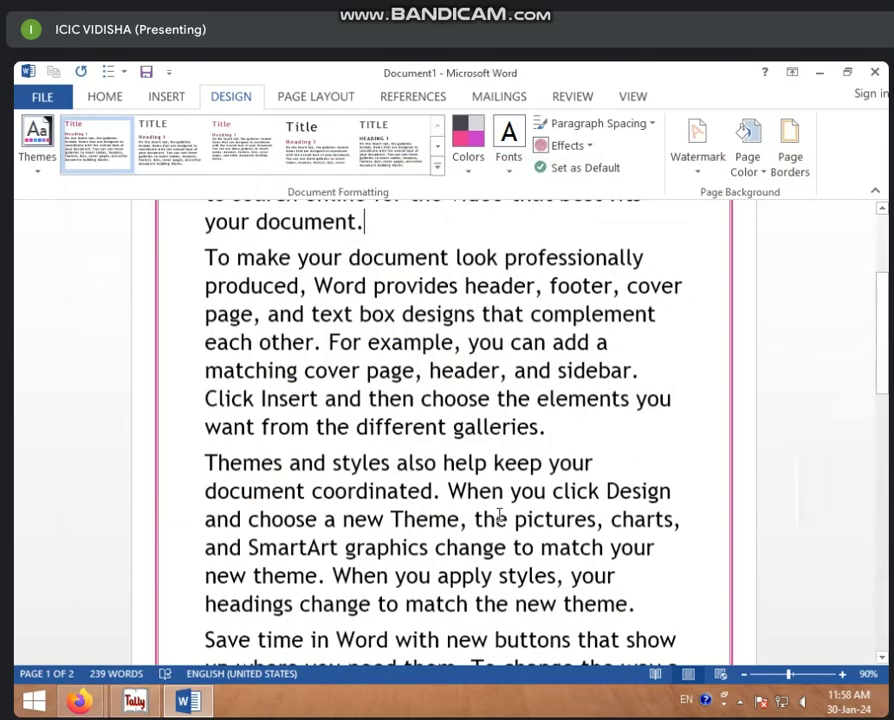
scroll(408, 426, "down", 3)
scroll(340, 420, "down", 2)
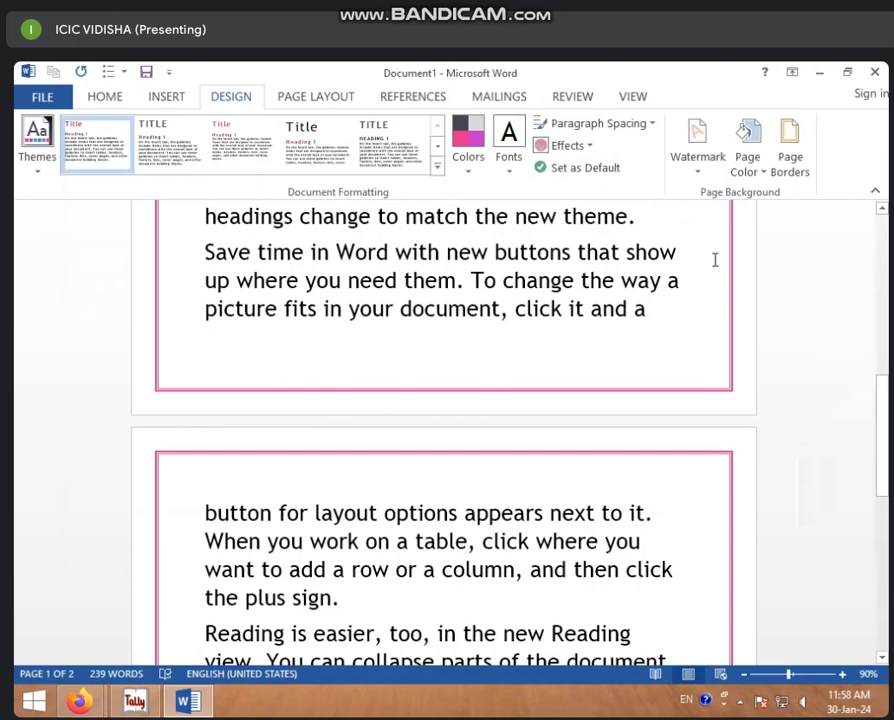
Step: Apply the 3-D setting to the pink page border
left_click(788, 170)
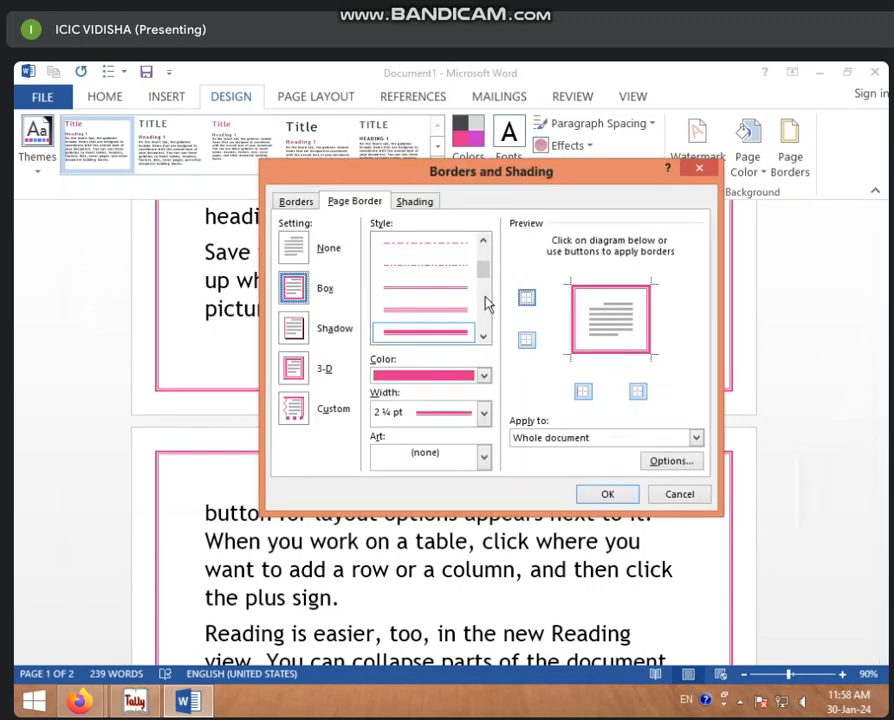
left_click(294, 369)
left_click(600, 494)
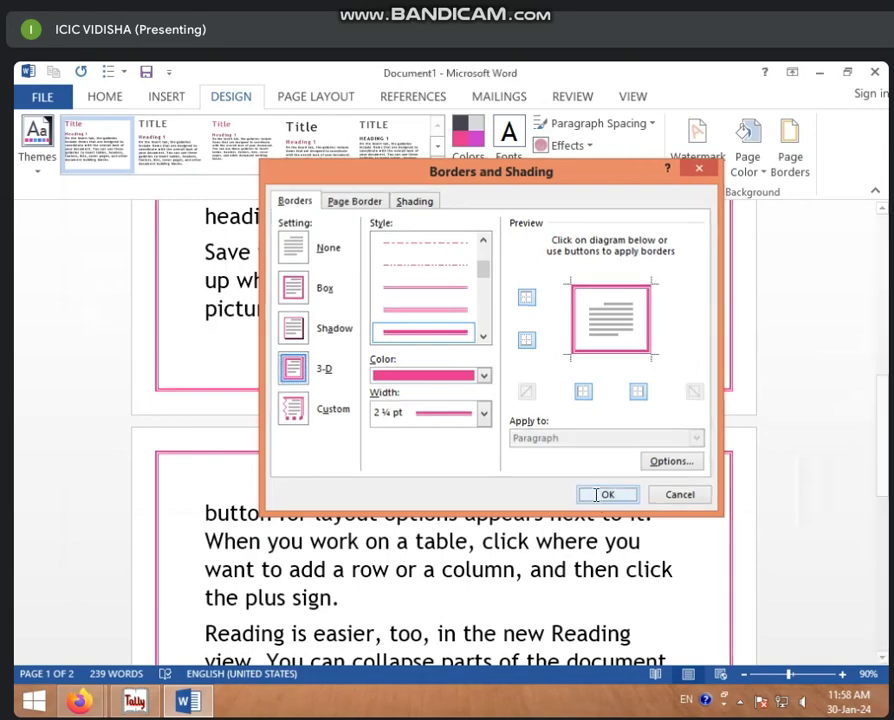
left_click(597, 494)
scroll(408, 466, "down", 4)
scroll(406, 458, "down", 1)
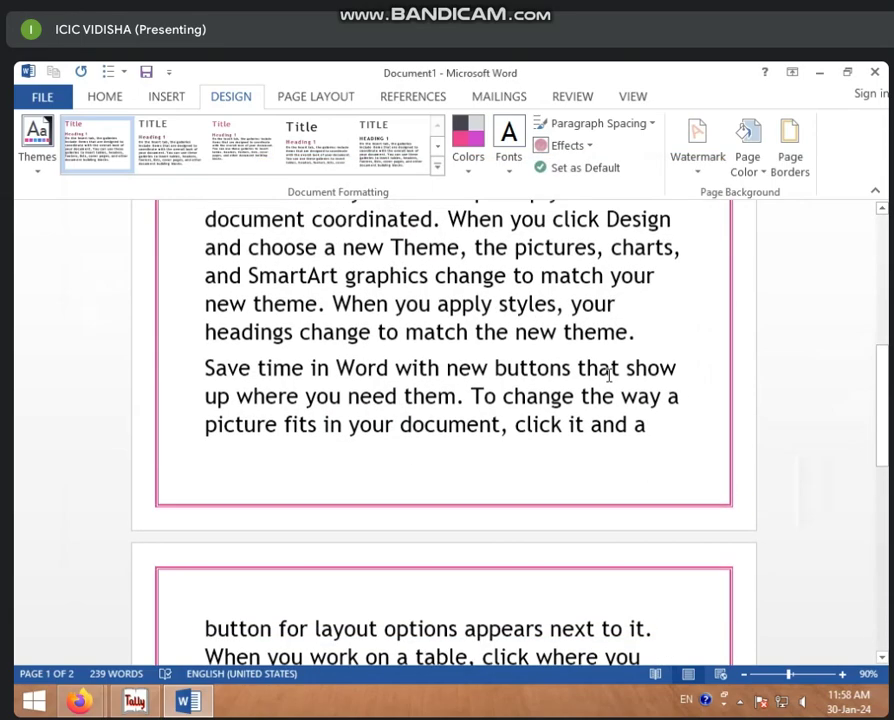
scroll(608, 375, "up", 3)
left_click(780, 180)
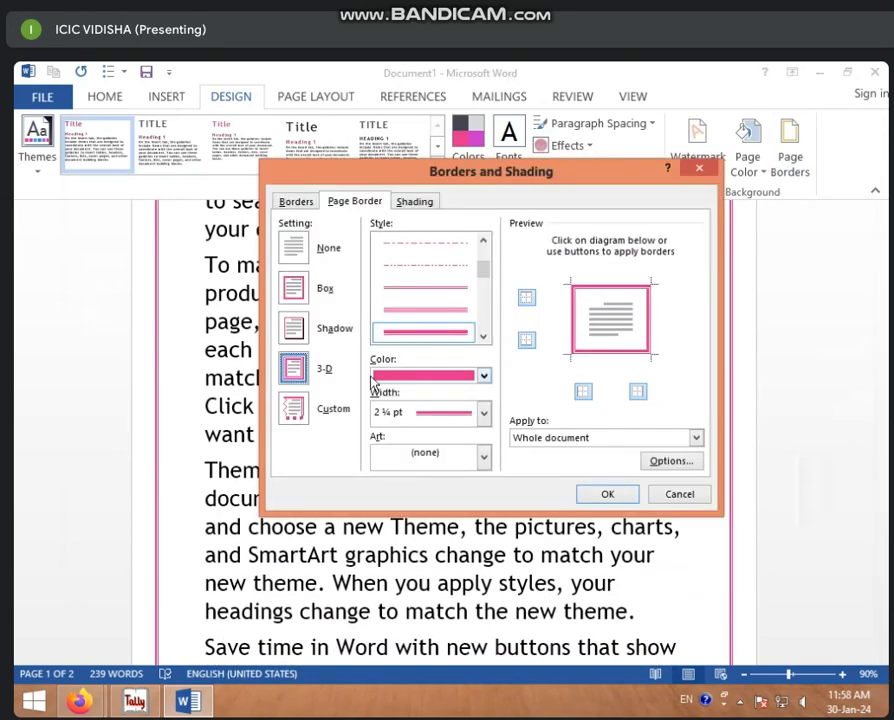
Step: Apply a Custom green pine-tree art border (31 pt) to the document's pages
left_click(294, 410)
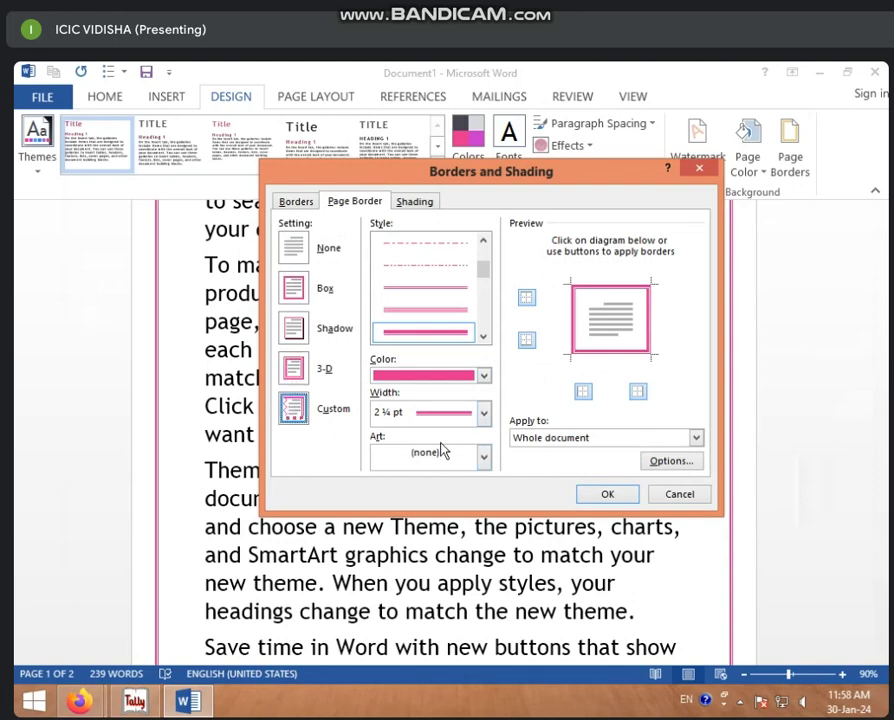
left_click(484, 458)
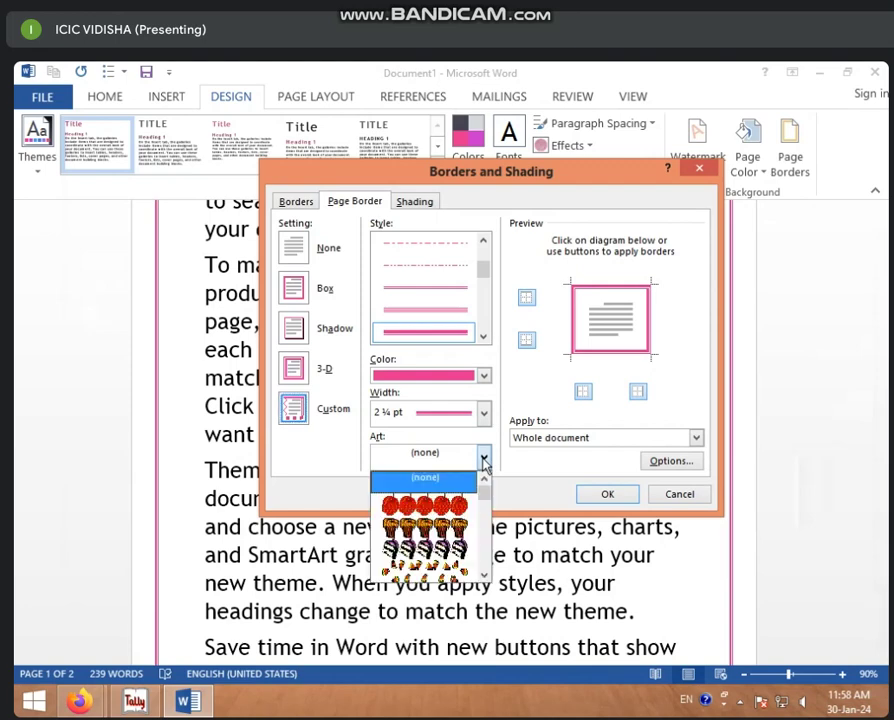
scroll(455, 570, "down", 3)
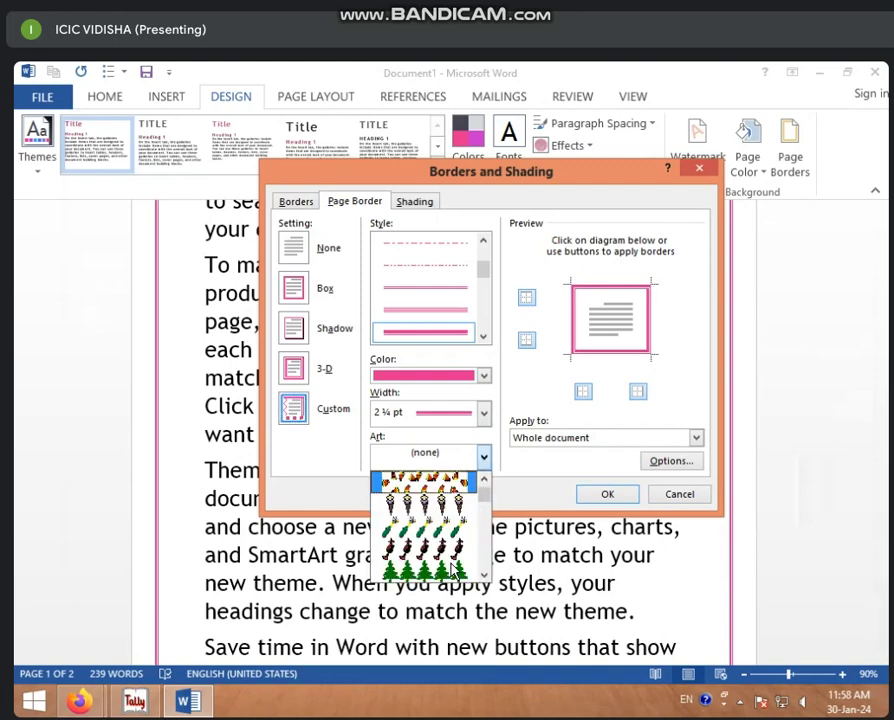
scroll(455, 560, "down", 3)
scroll(452, 535, "down", 3)
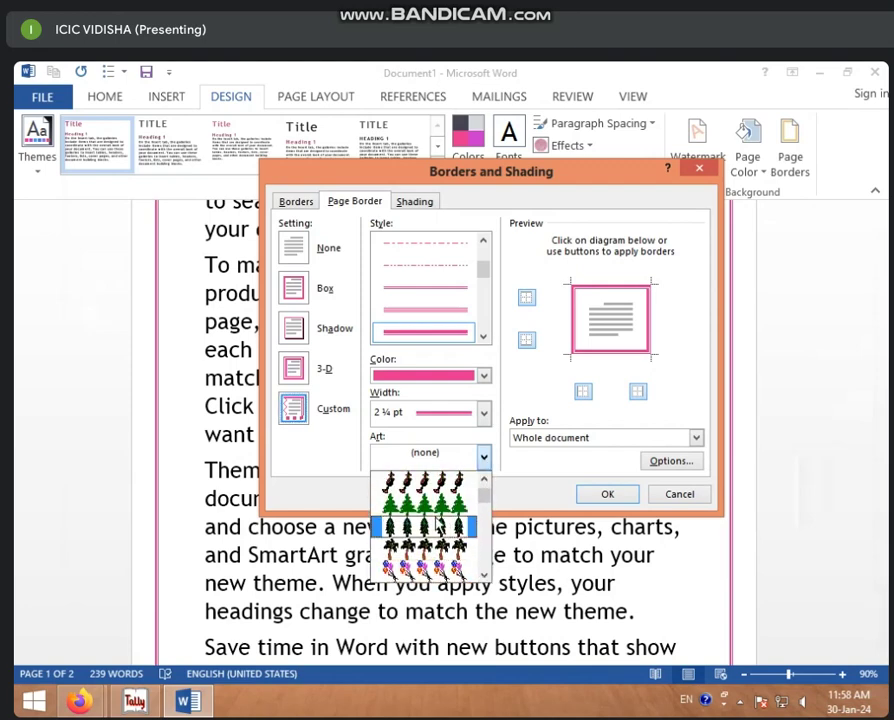
left_click(440, 505)
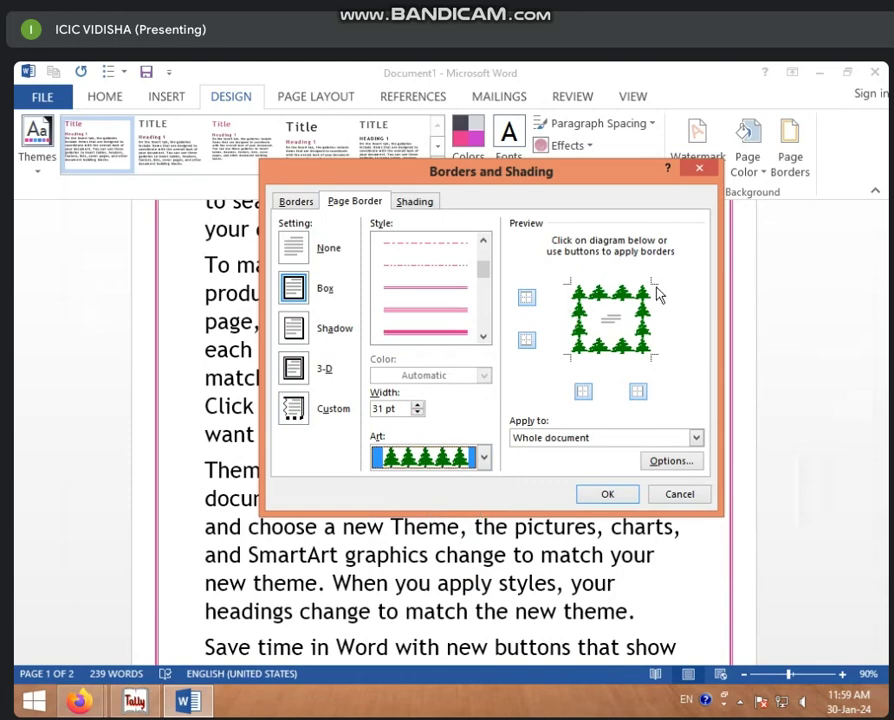
left_click(597, 499)
scroll(462, 417, "down", 2)
scroll(462, 415, "down", 1)
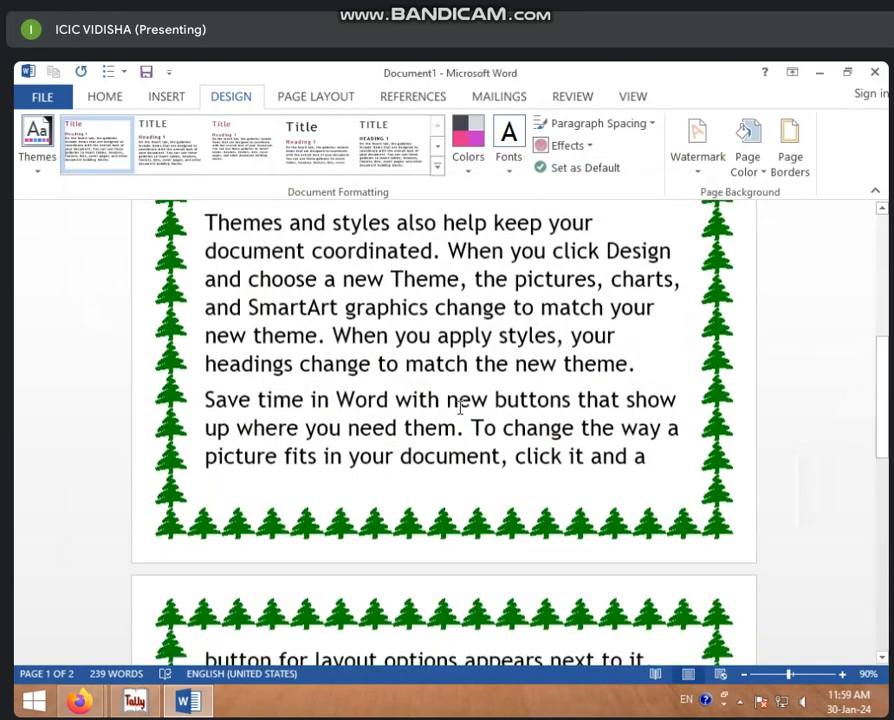
scroll(462, 410, "up", 3)
scroll(460, 408, "up", 2)
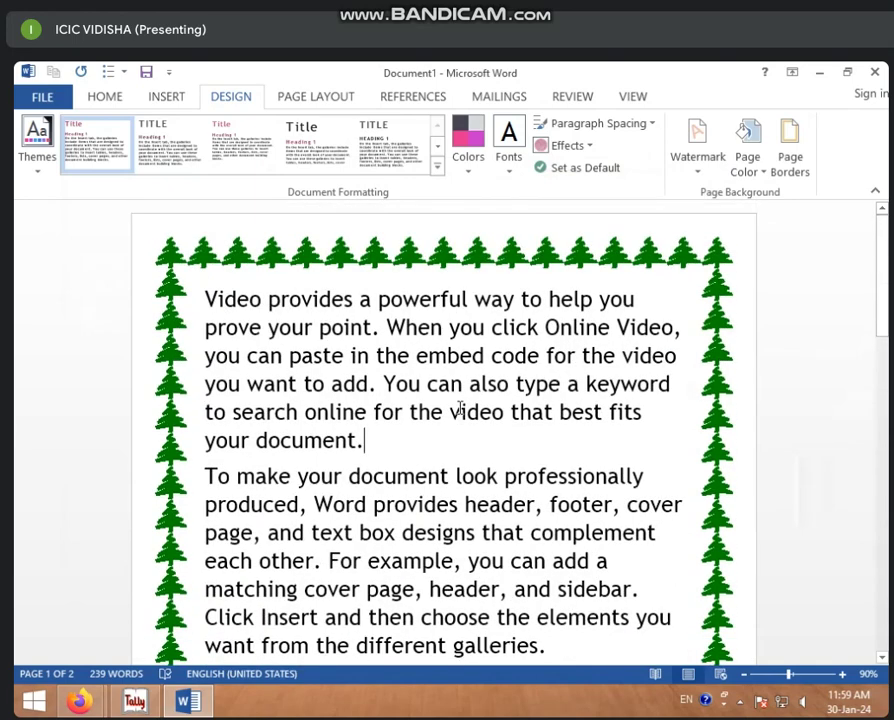